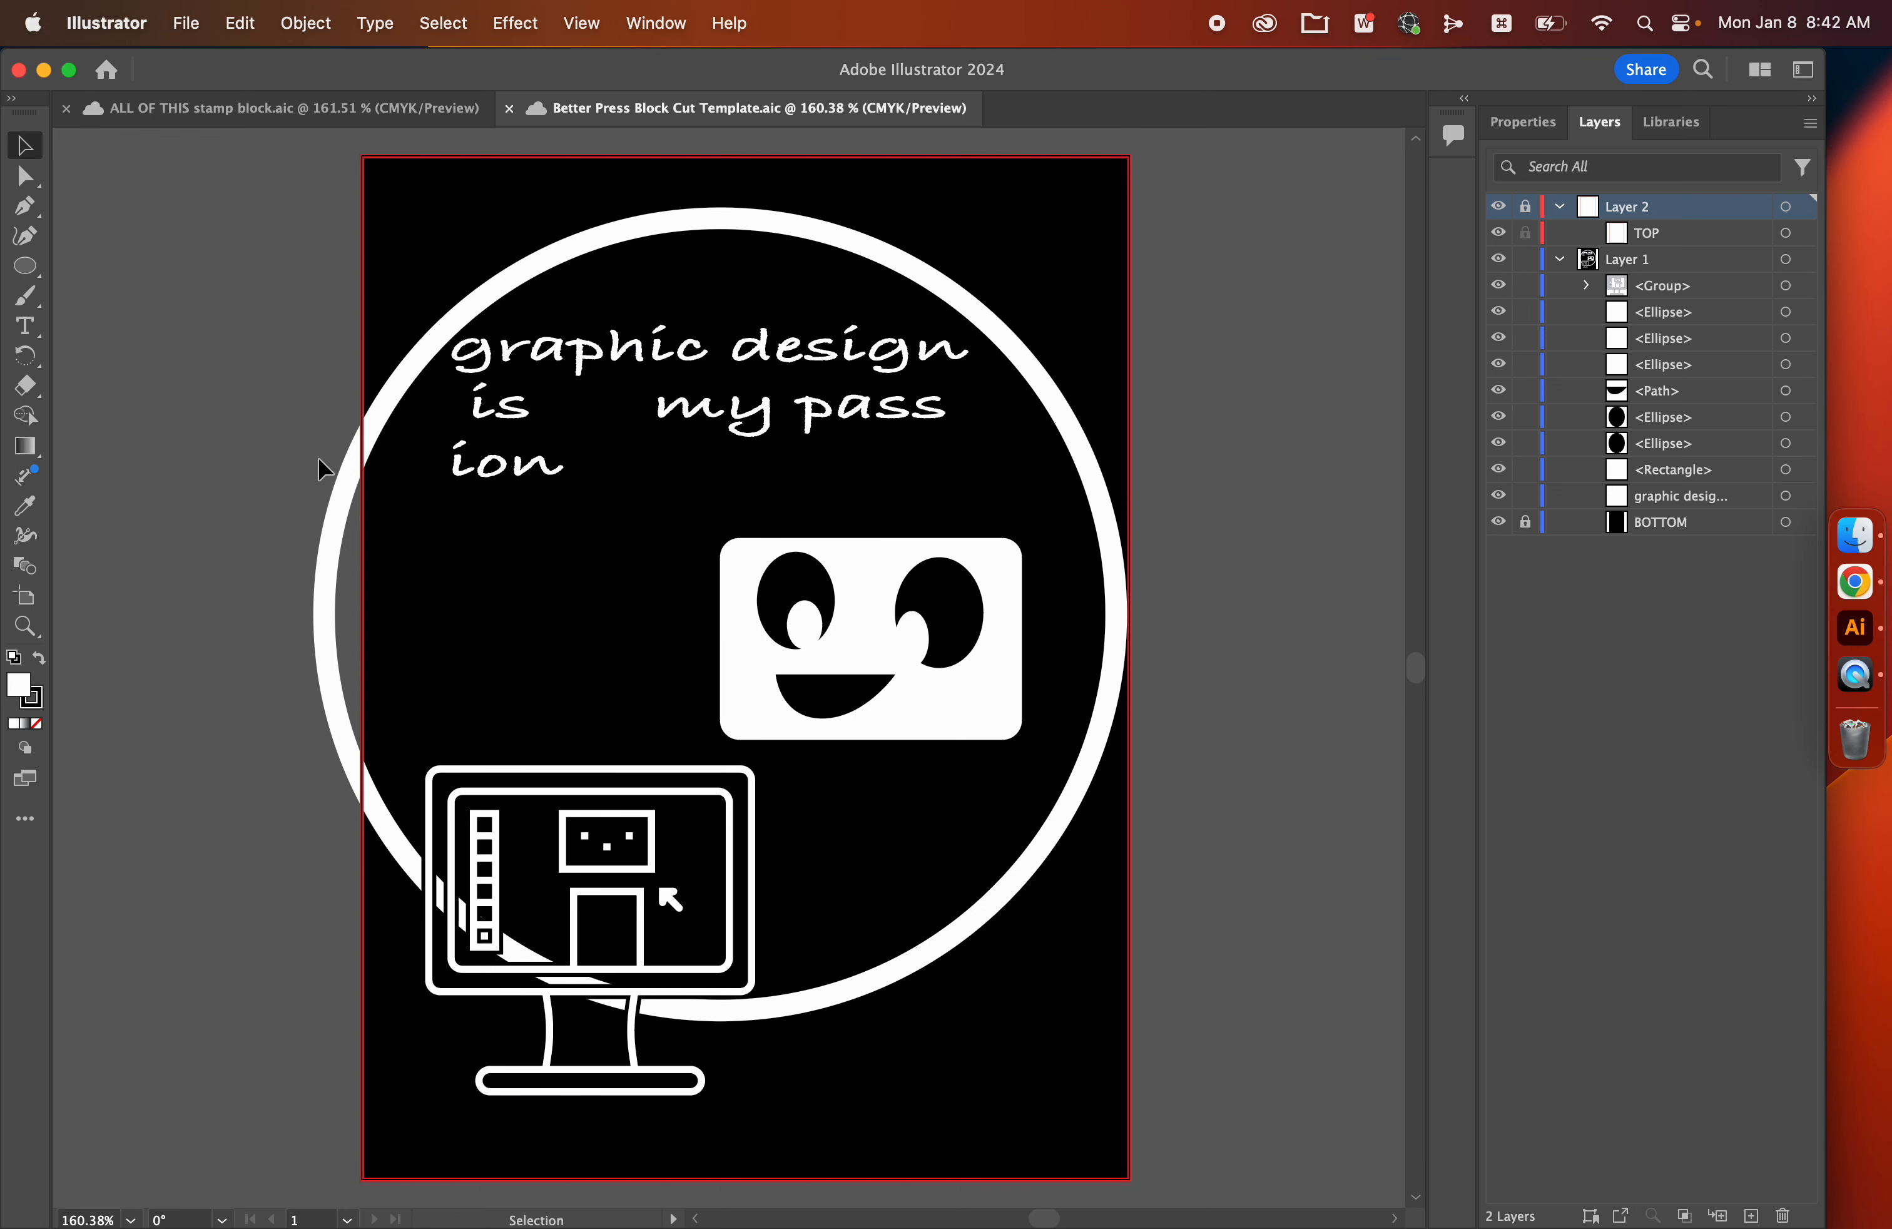
scroll(351, 408, "up", 10)
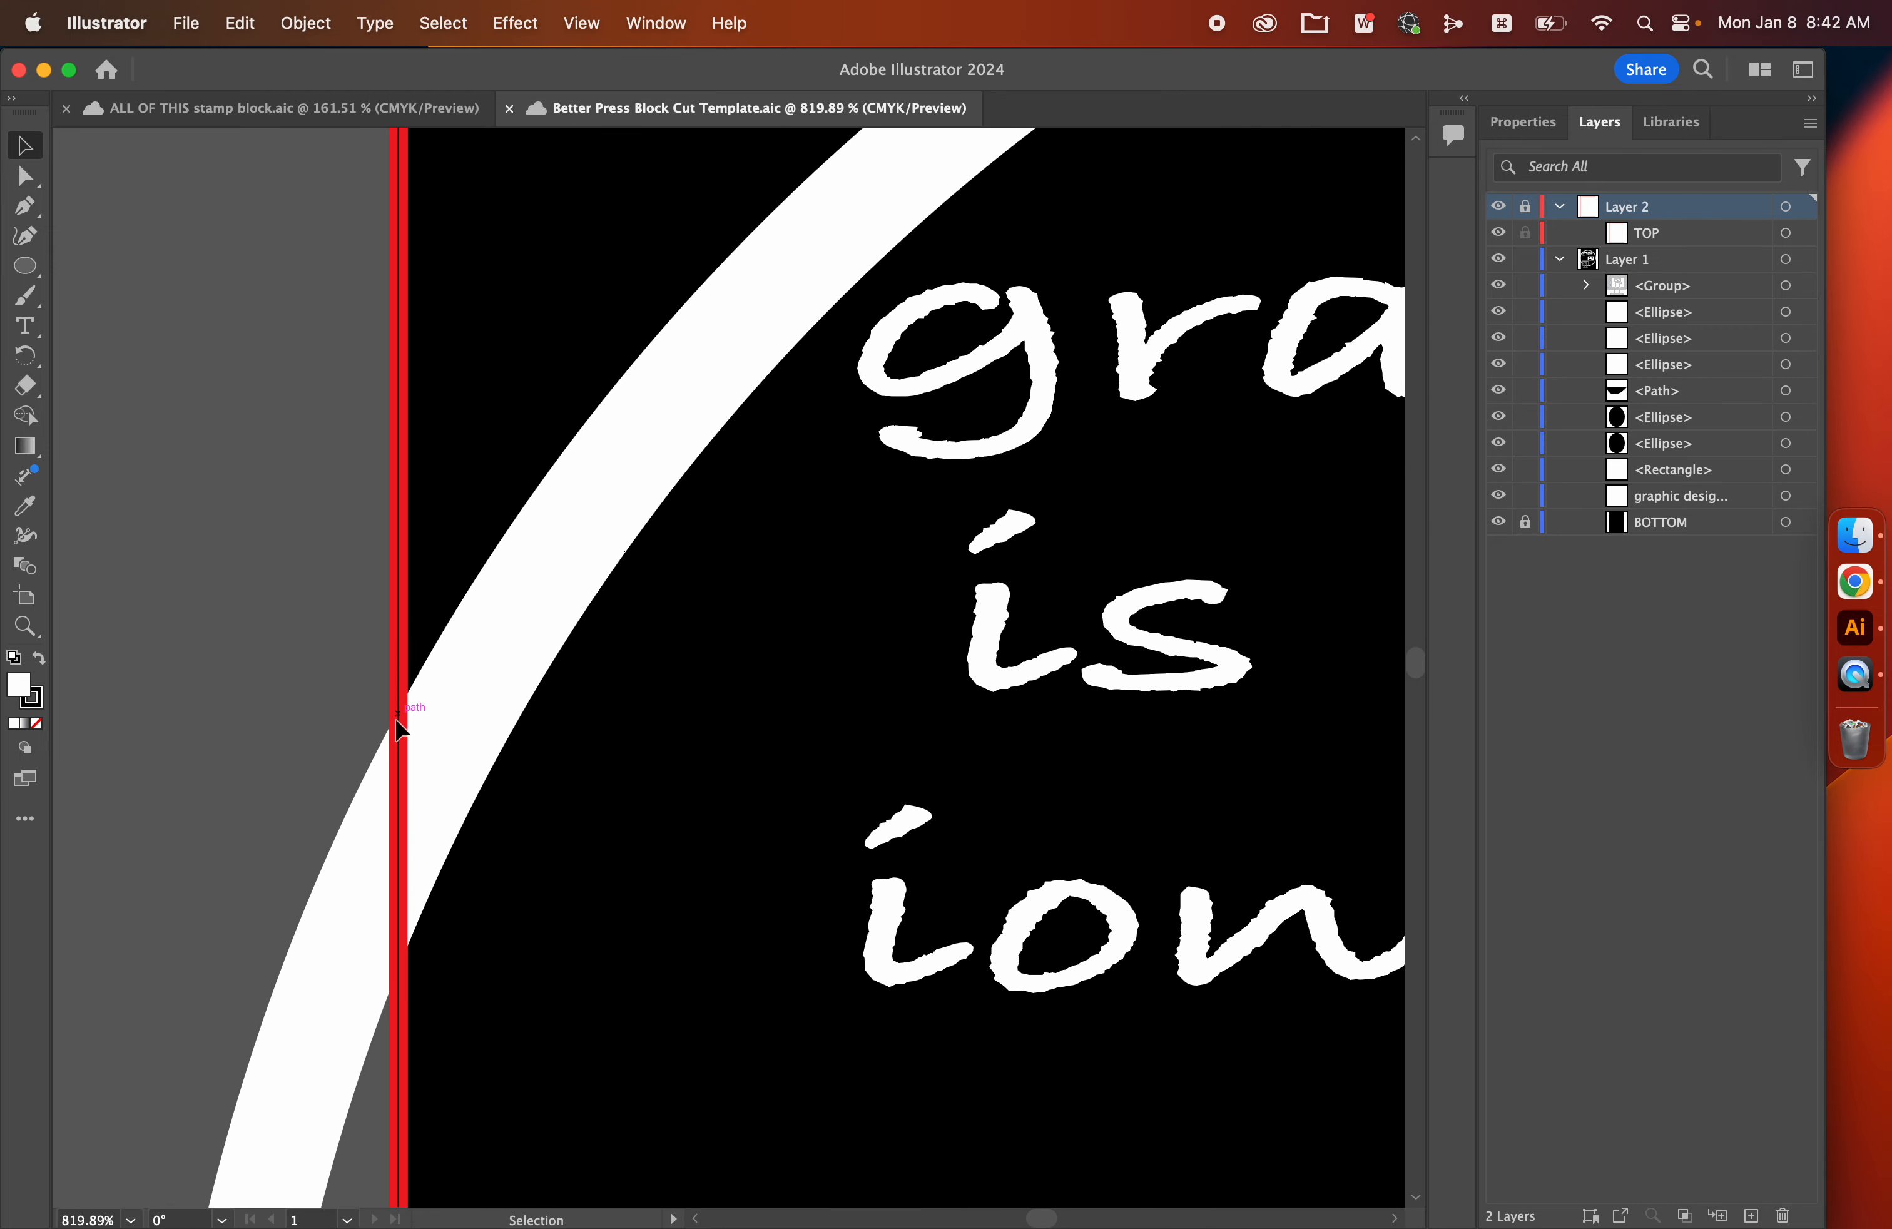
key("super+0")
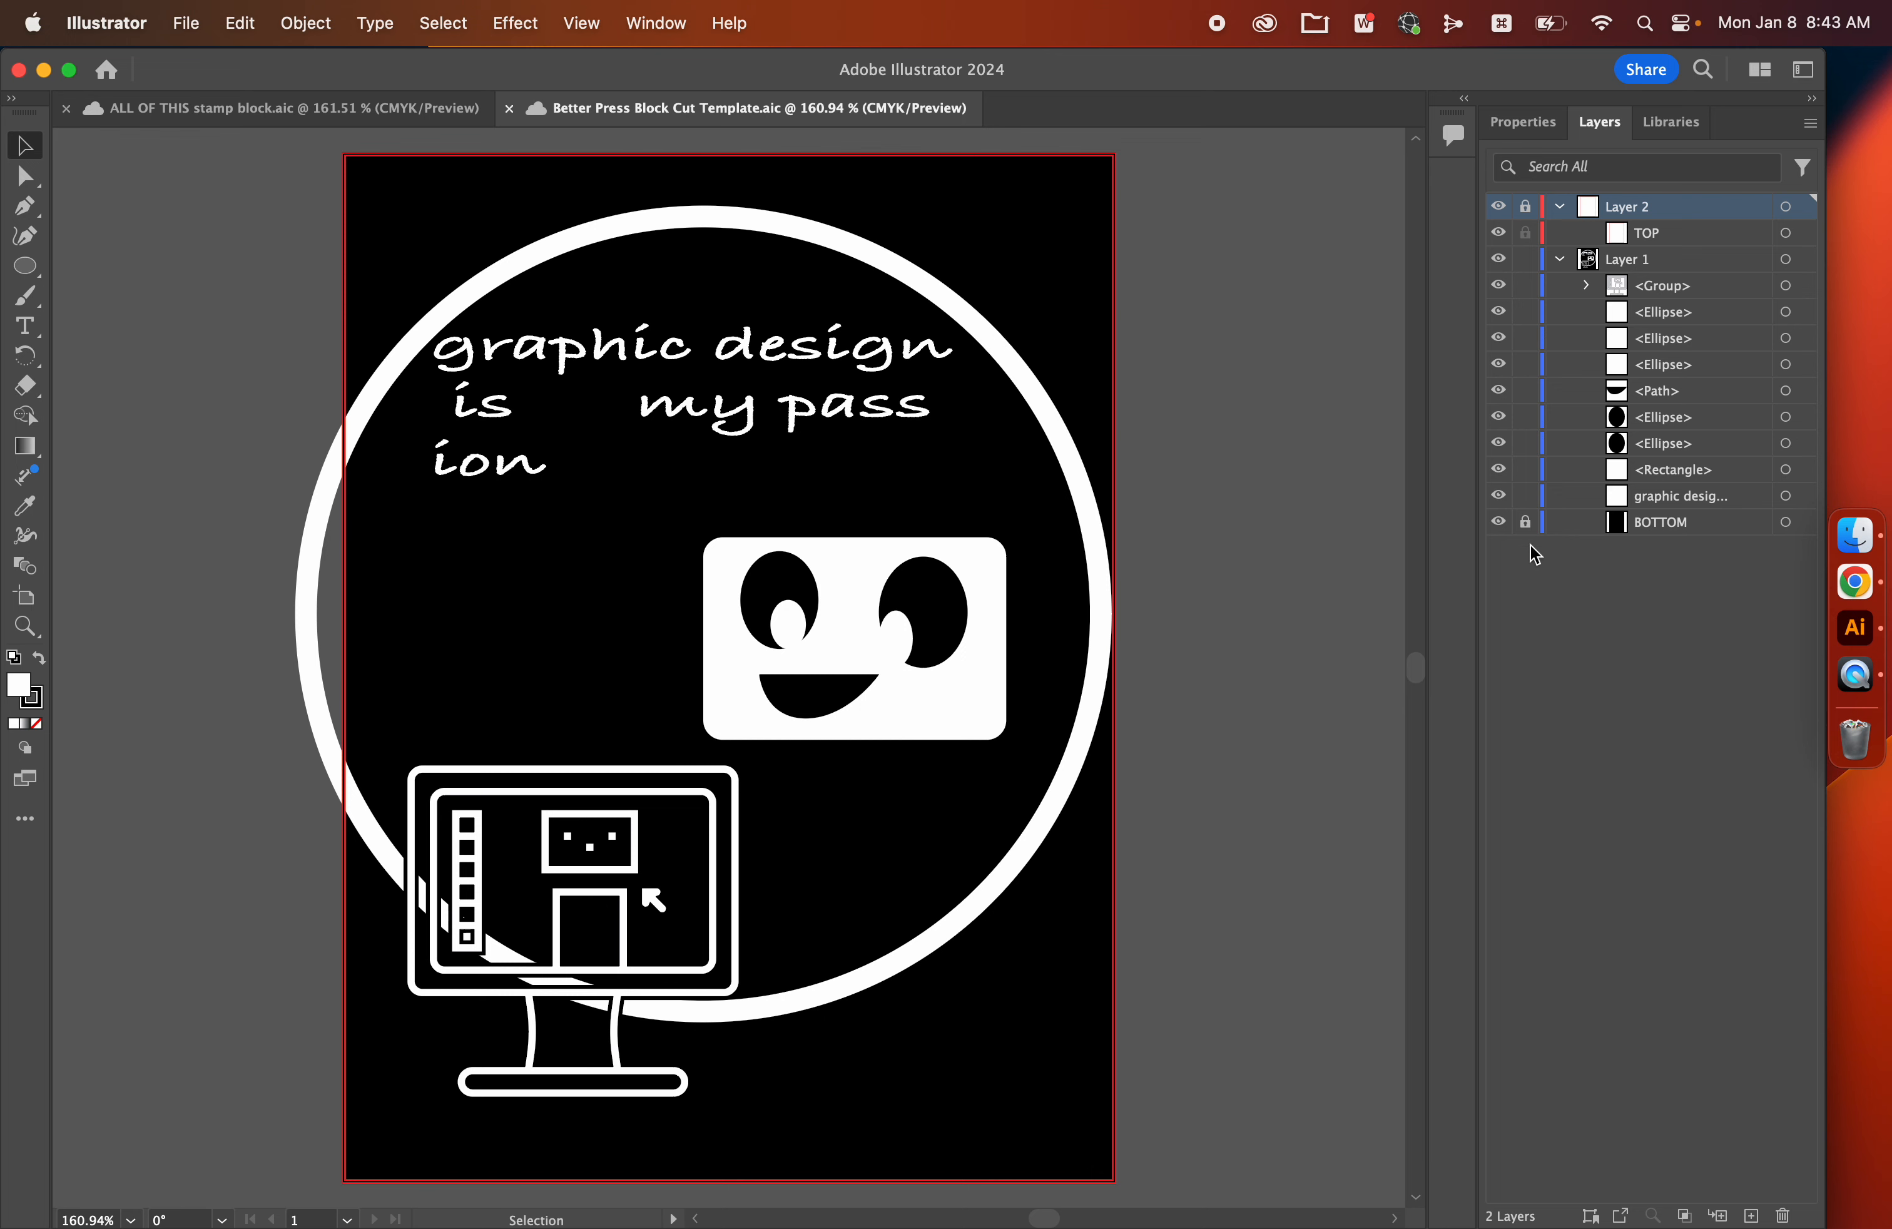
Step: Select all unlocked artwork and reflect it across the vertical axis to mirror the design
left_click(232, 423)
key("super+a")
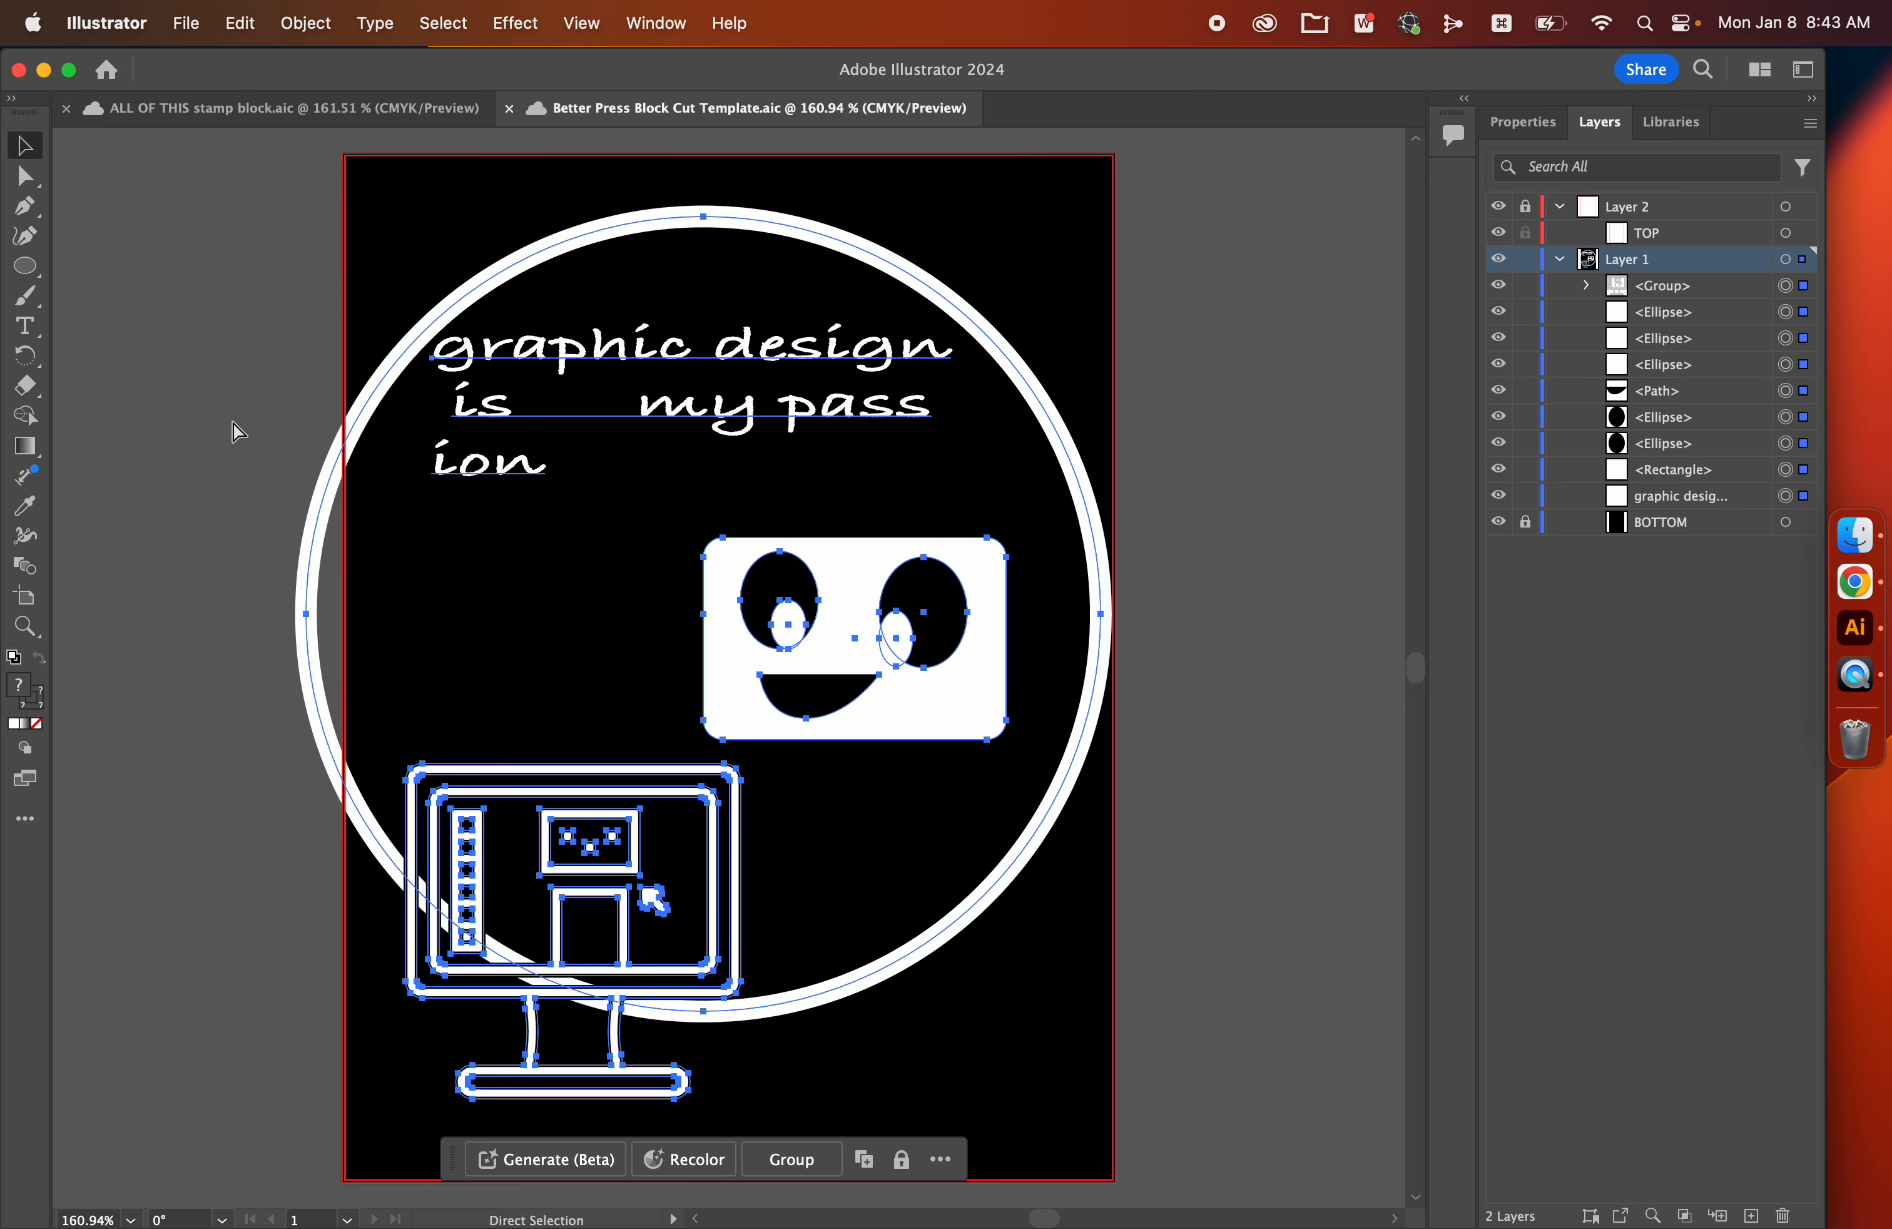
right_click(543, 400)
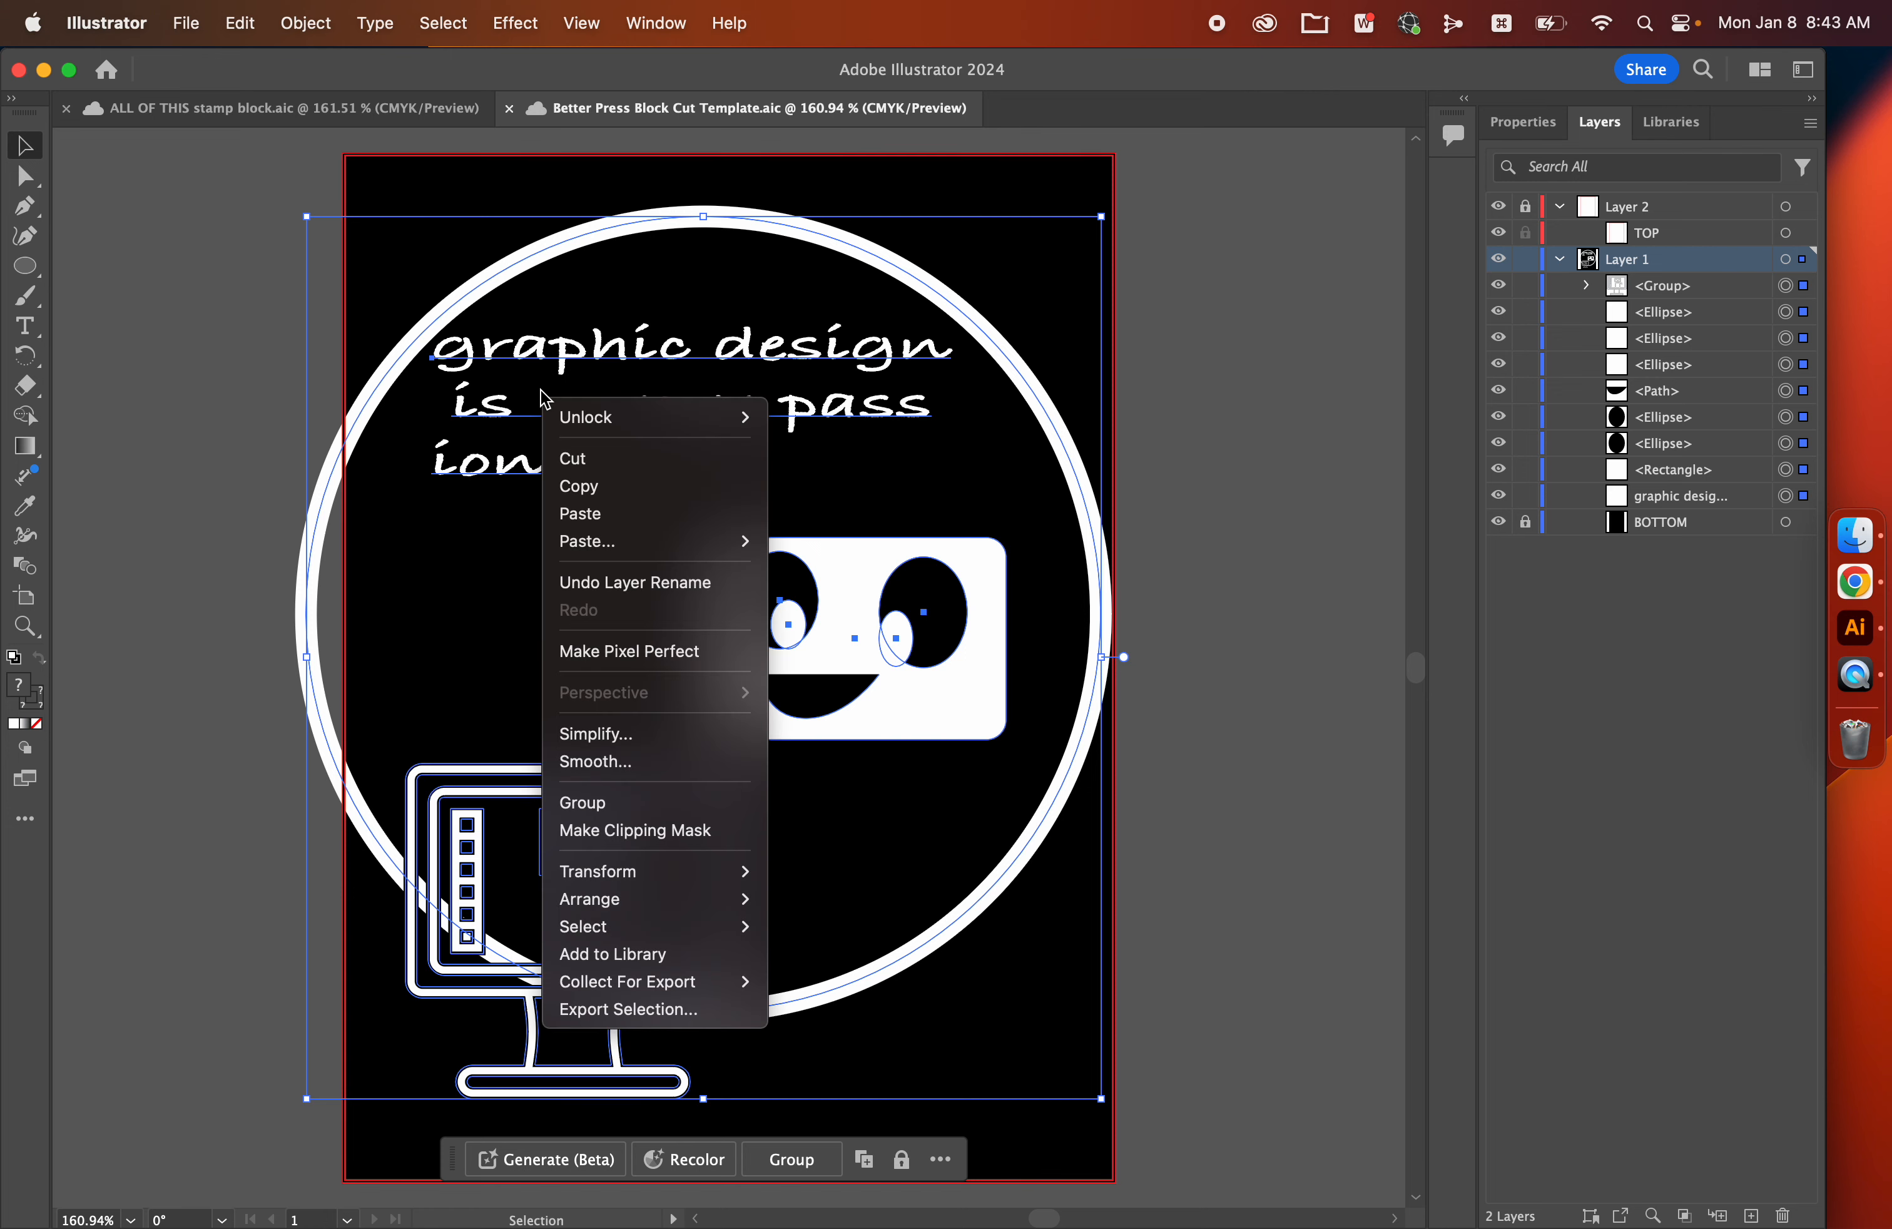
mouse_move(603, 874)
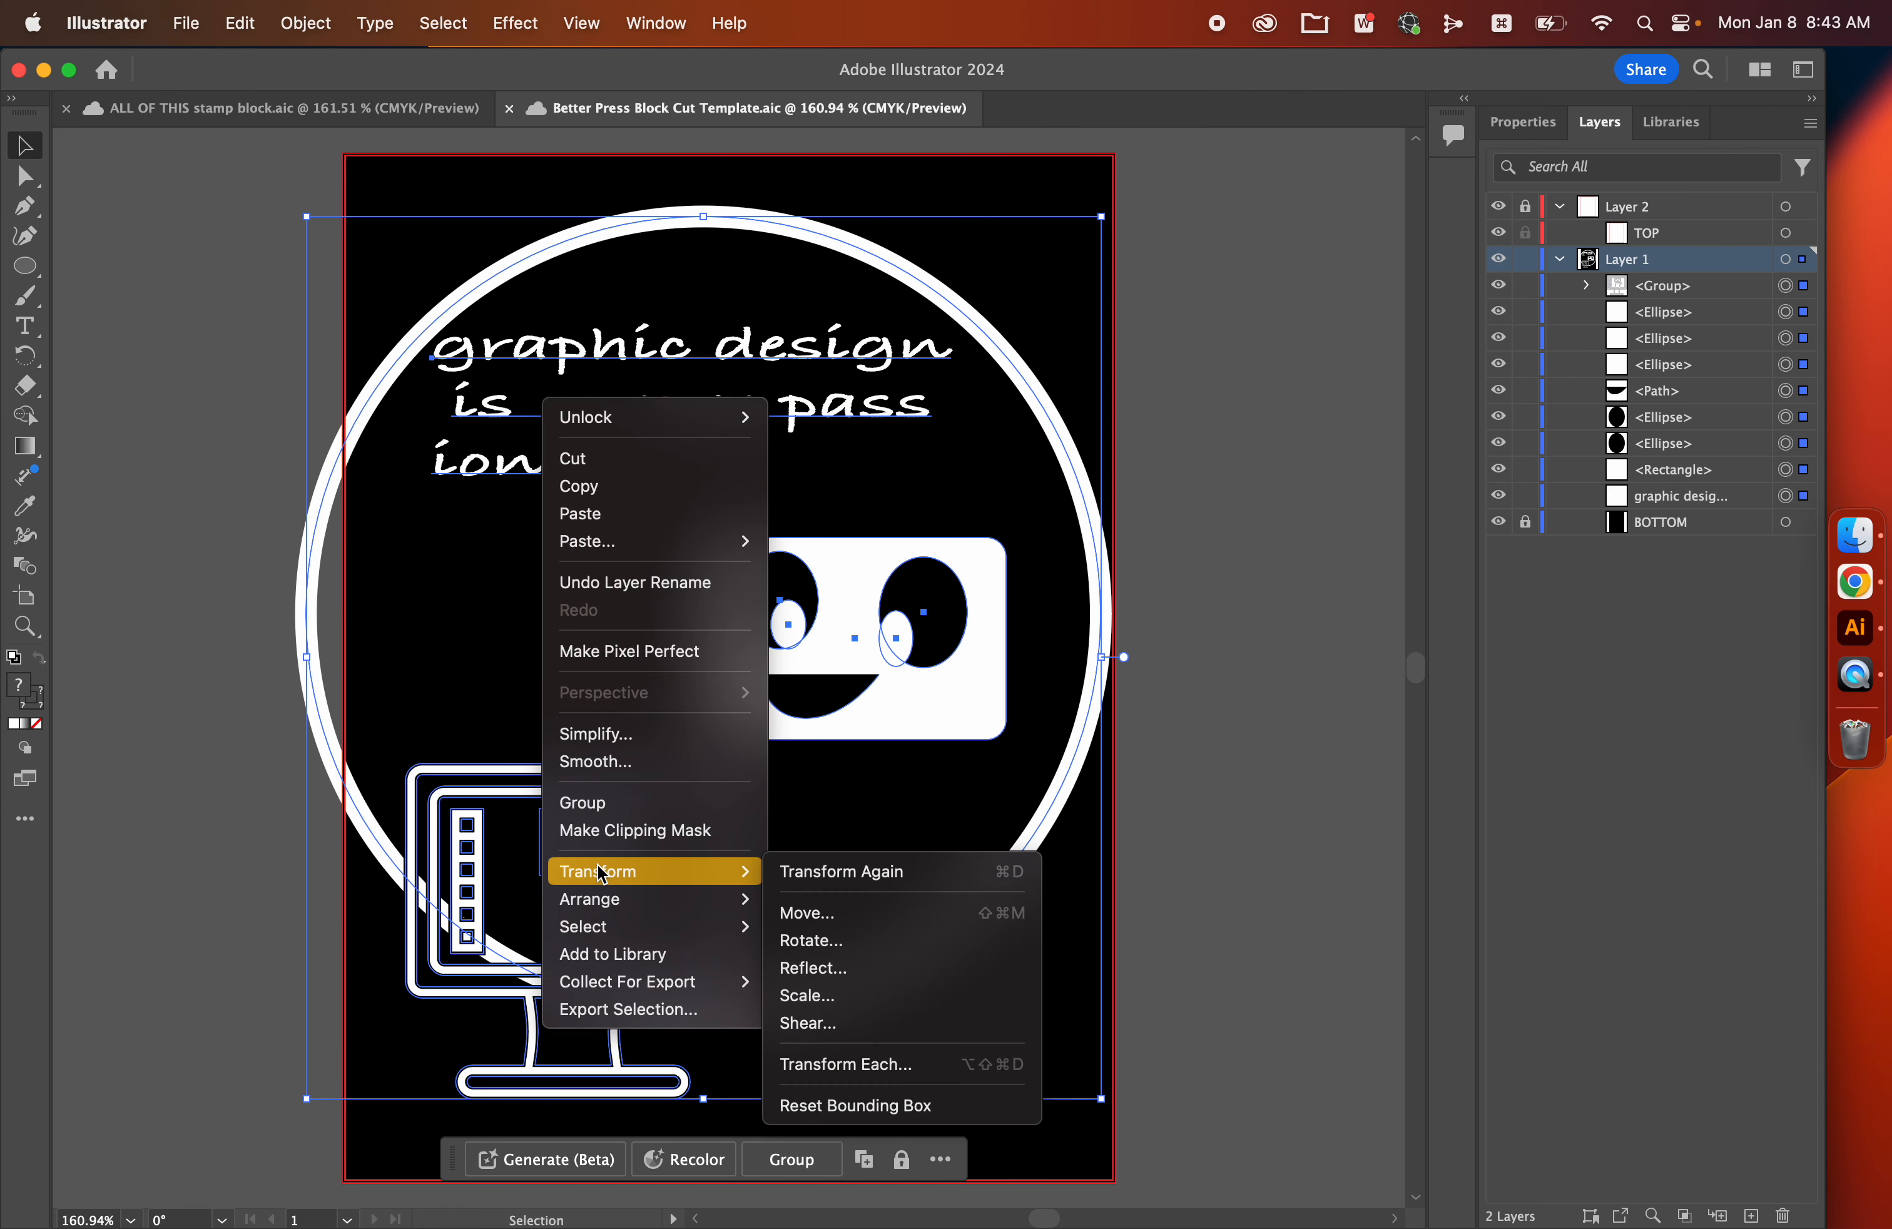
left_click(916, 965)
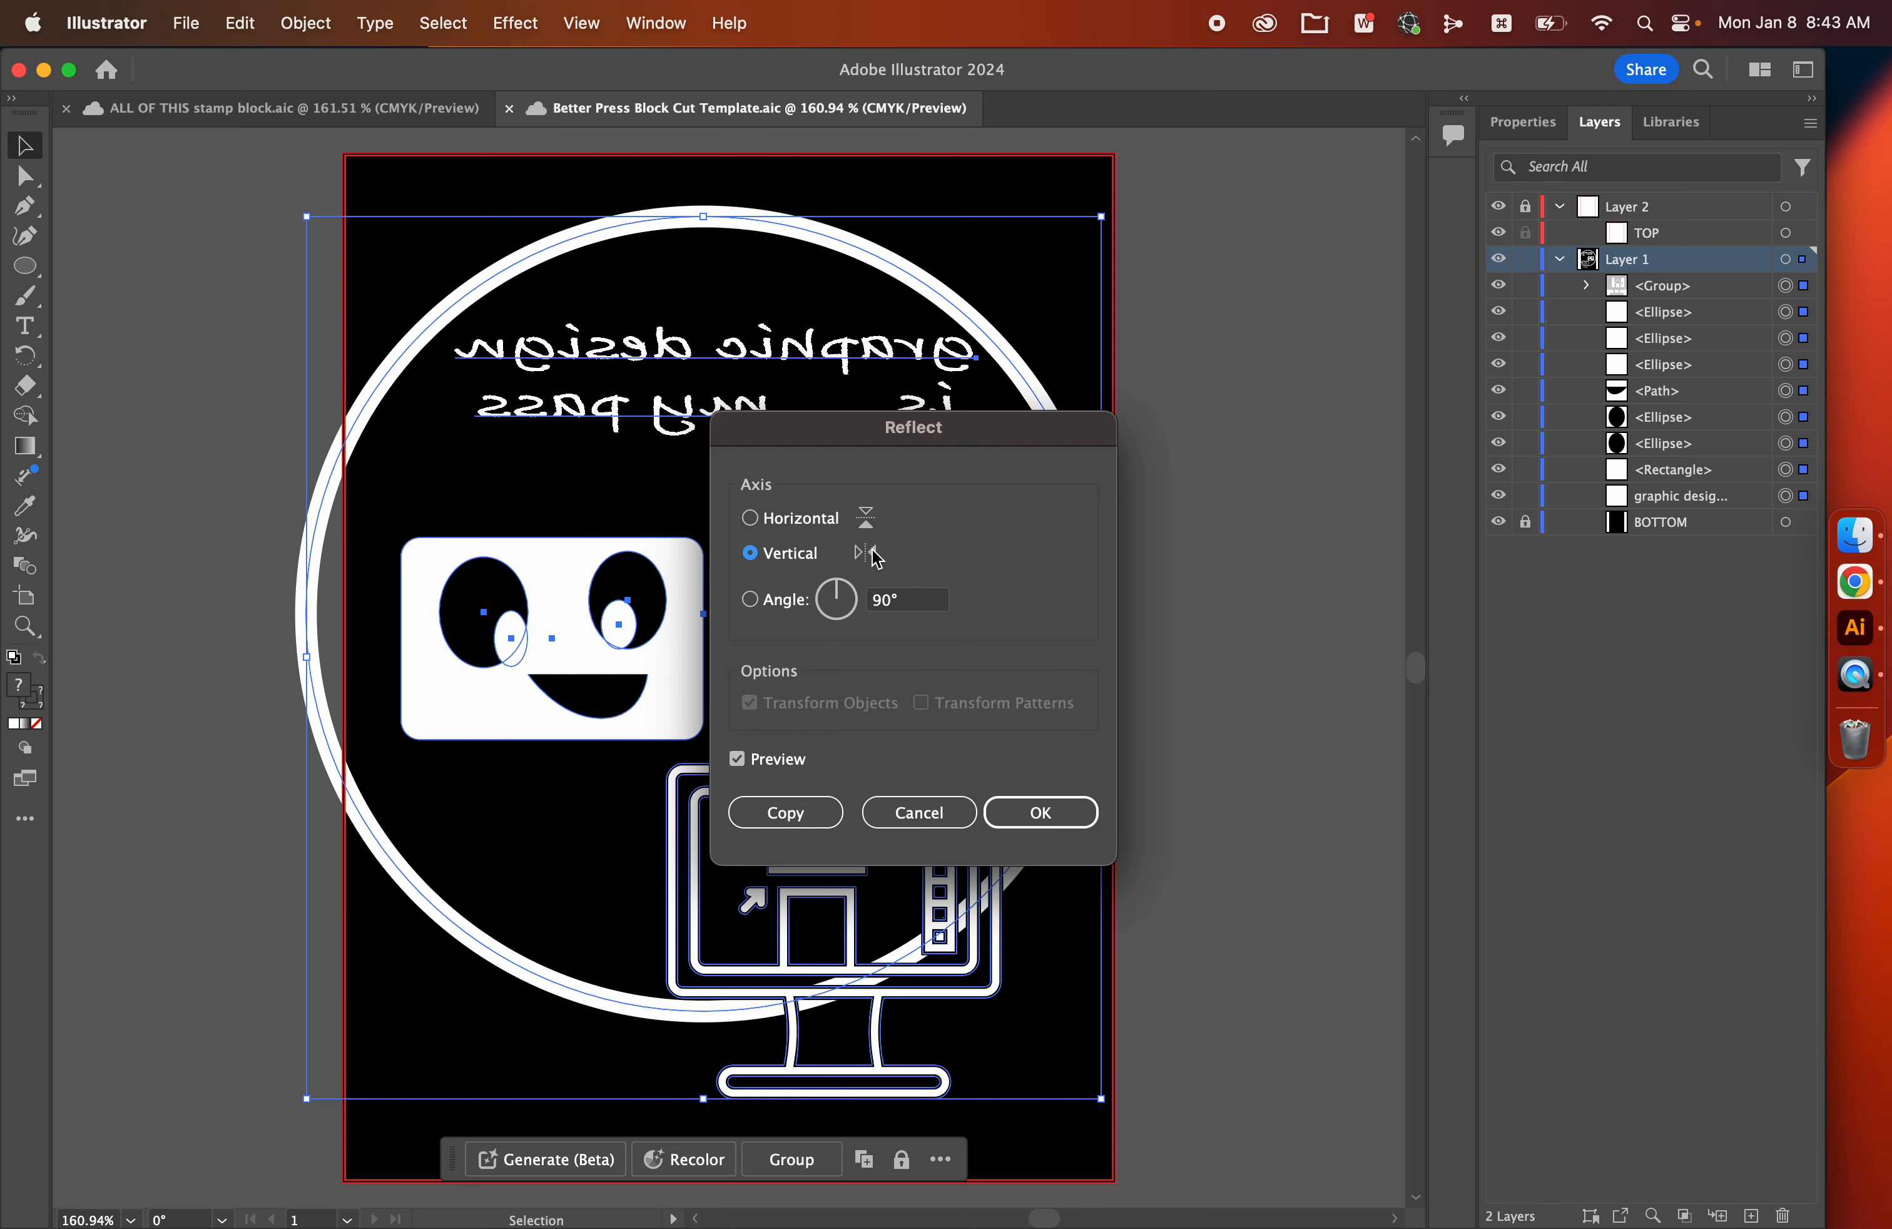
left_click(1035, 808)
left_click(236, 518)
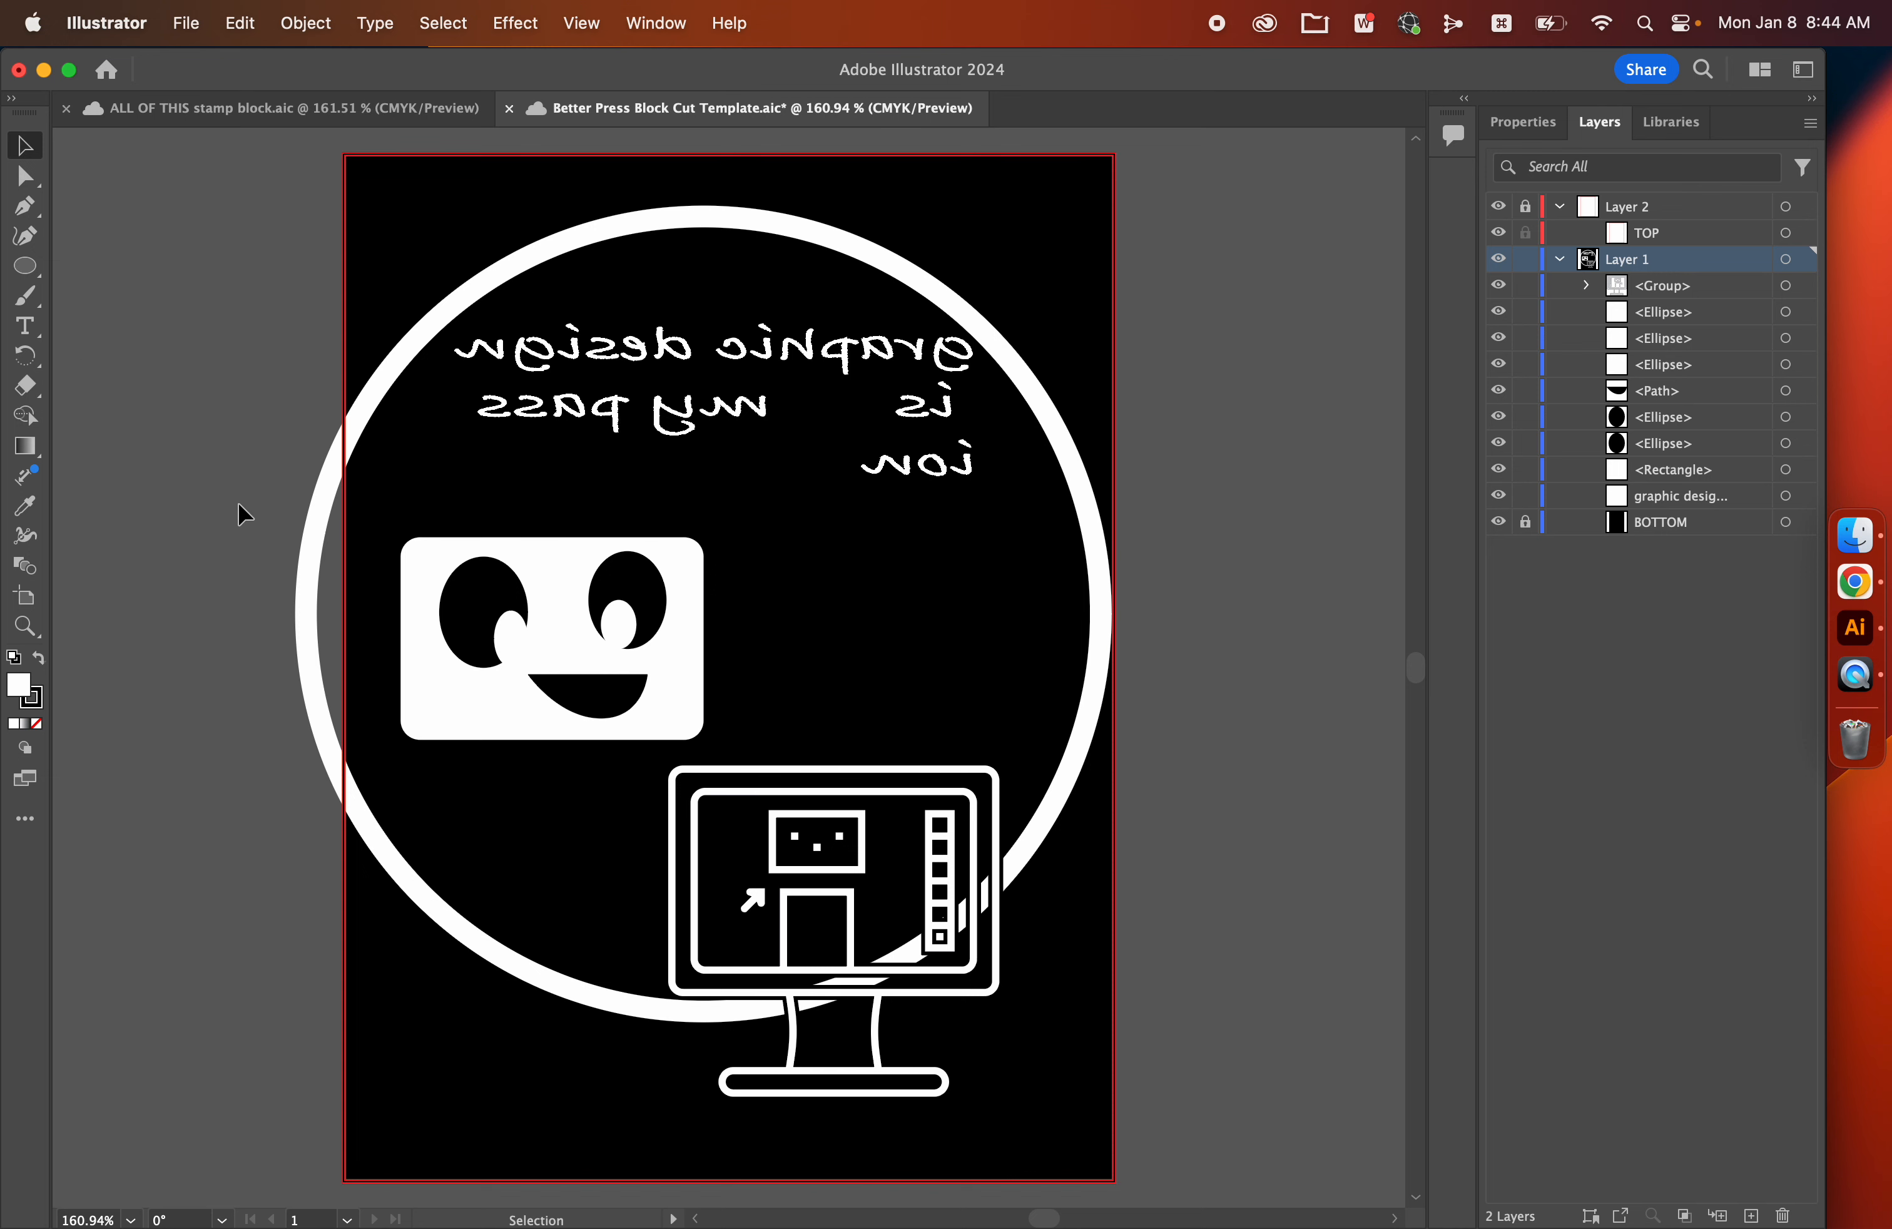
Step: Save the document to the computer's Downloads folder as an Illustrator 2020 .ai file named with the designer's full name
left_click(186, 24)
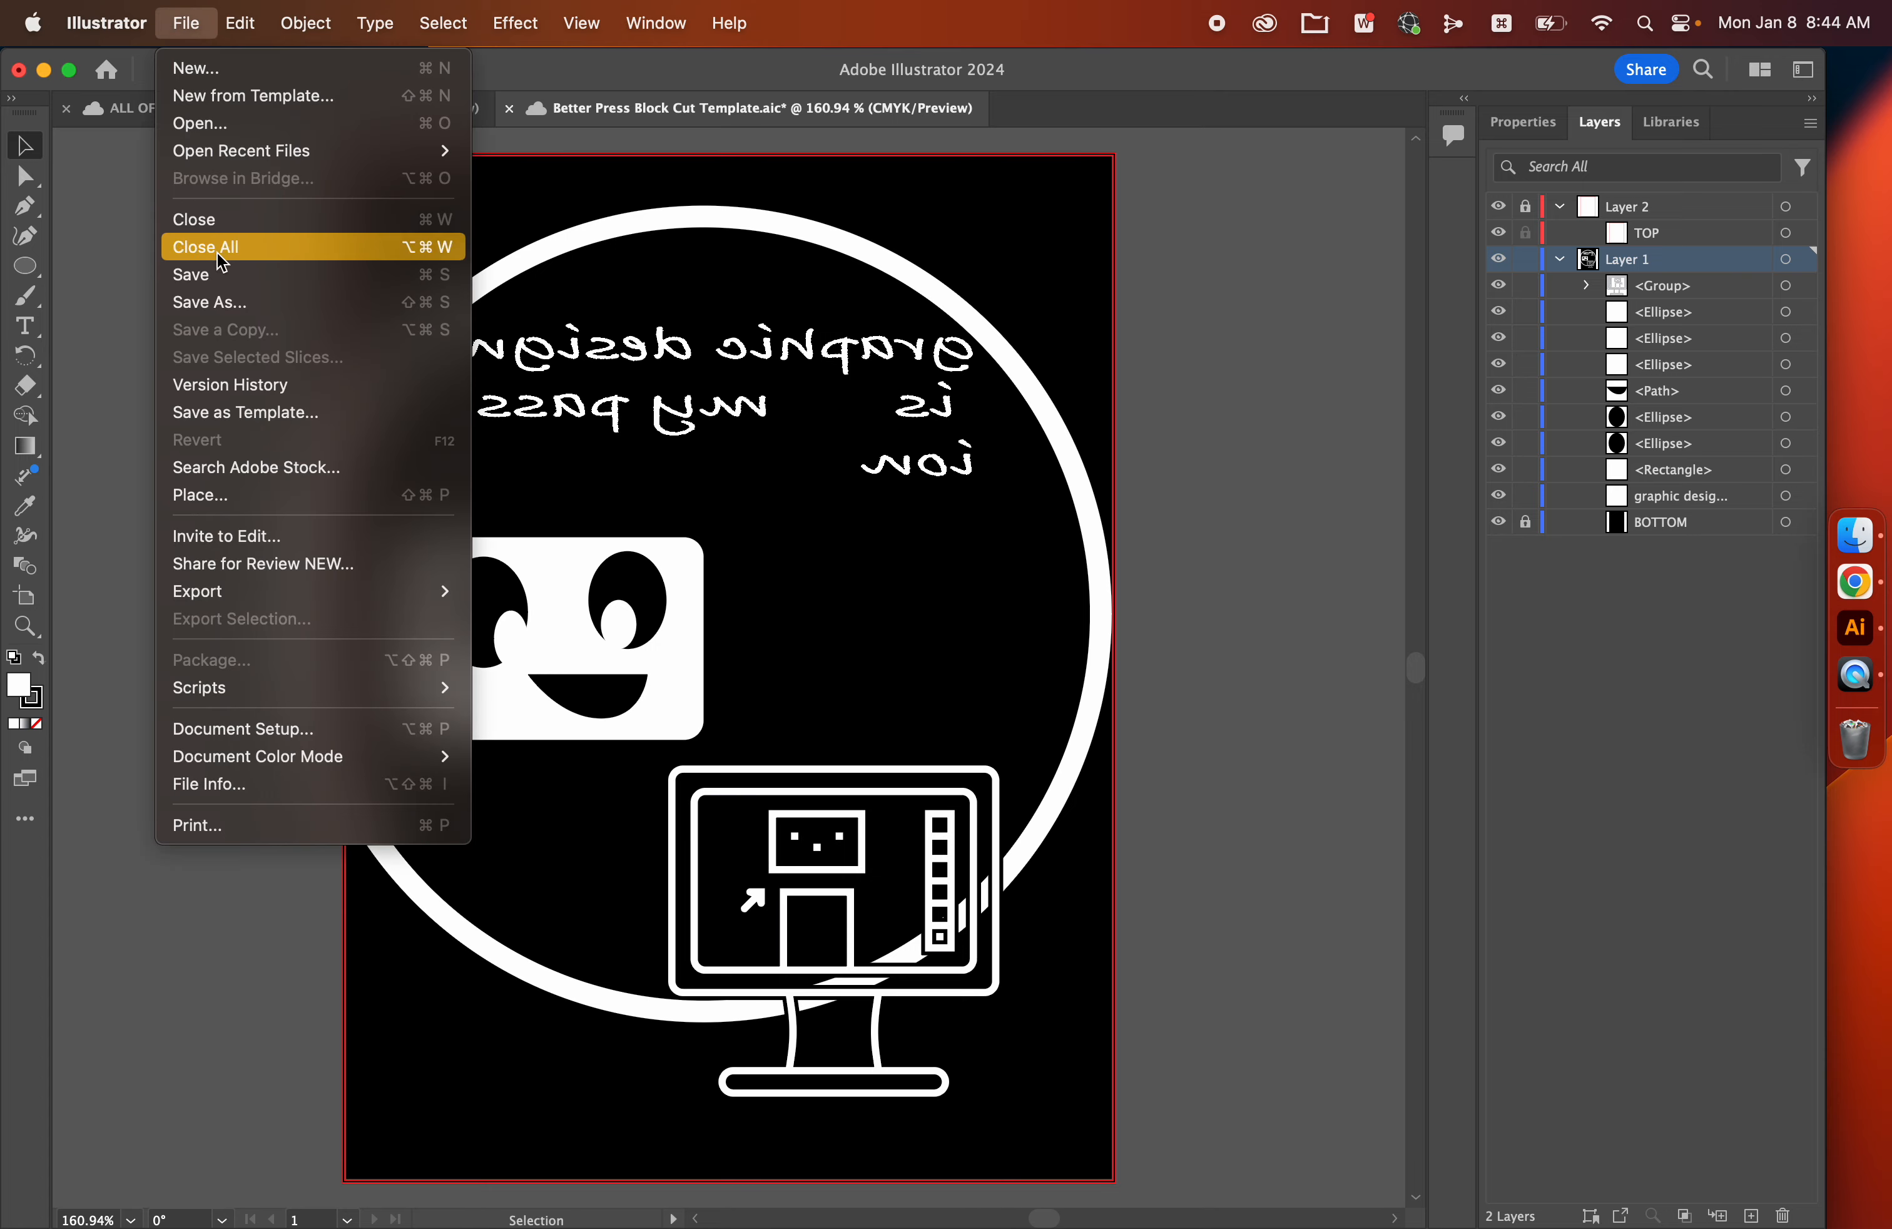
left_click(232, 304)
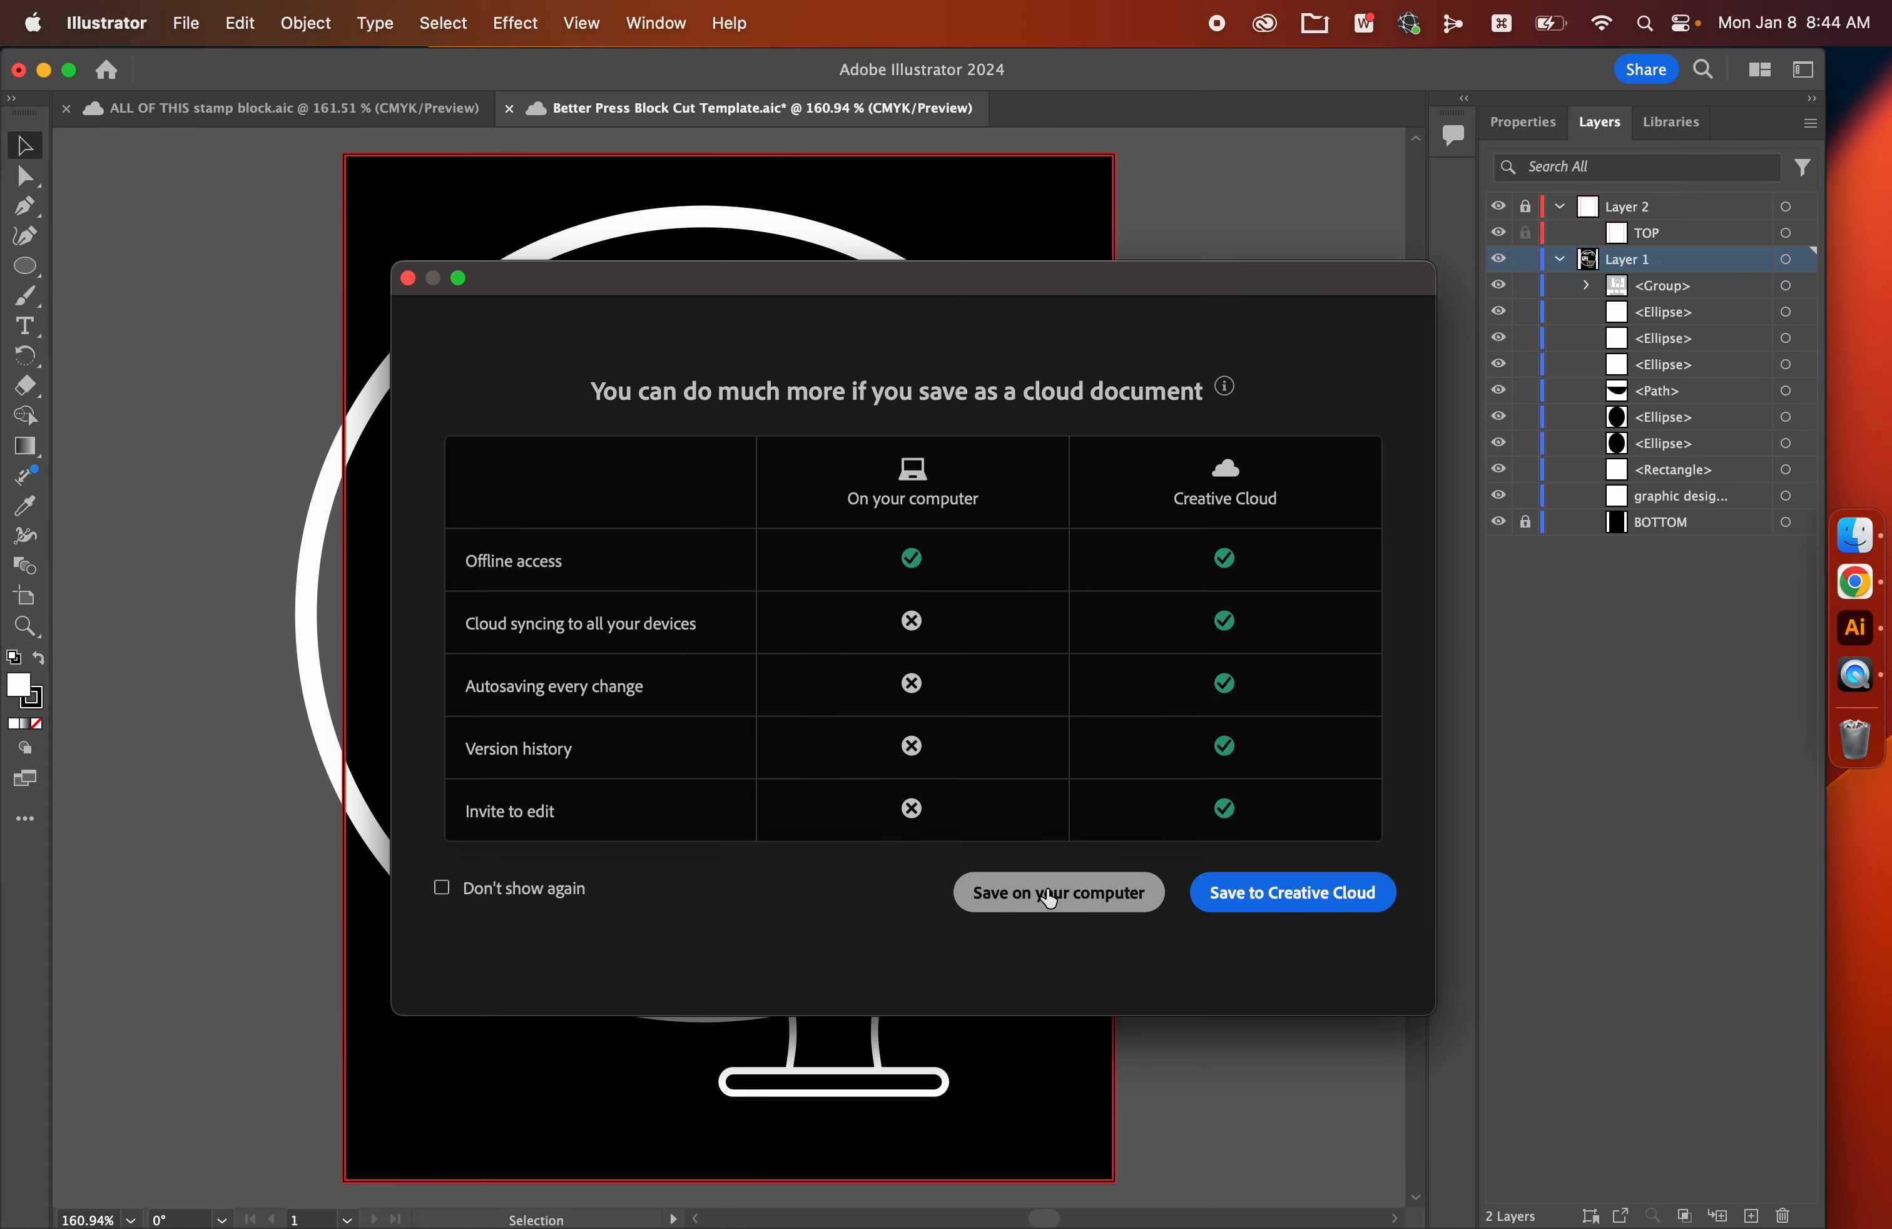
left_click(1050, 899)
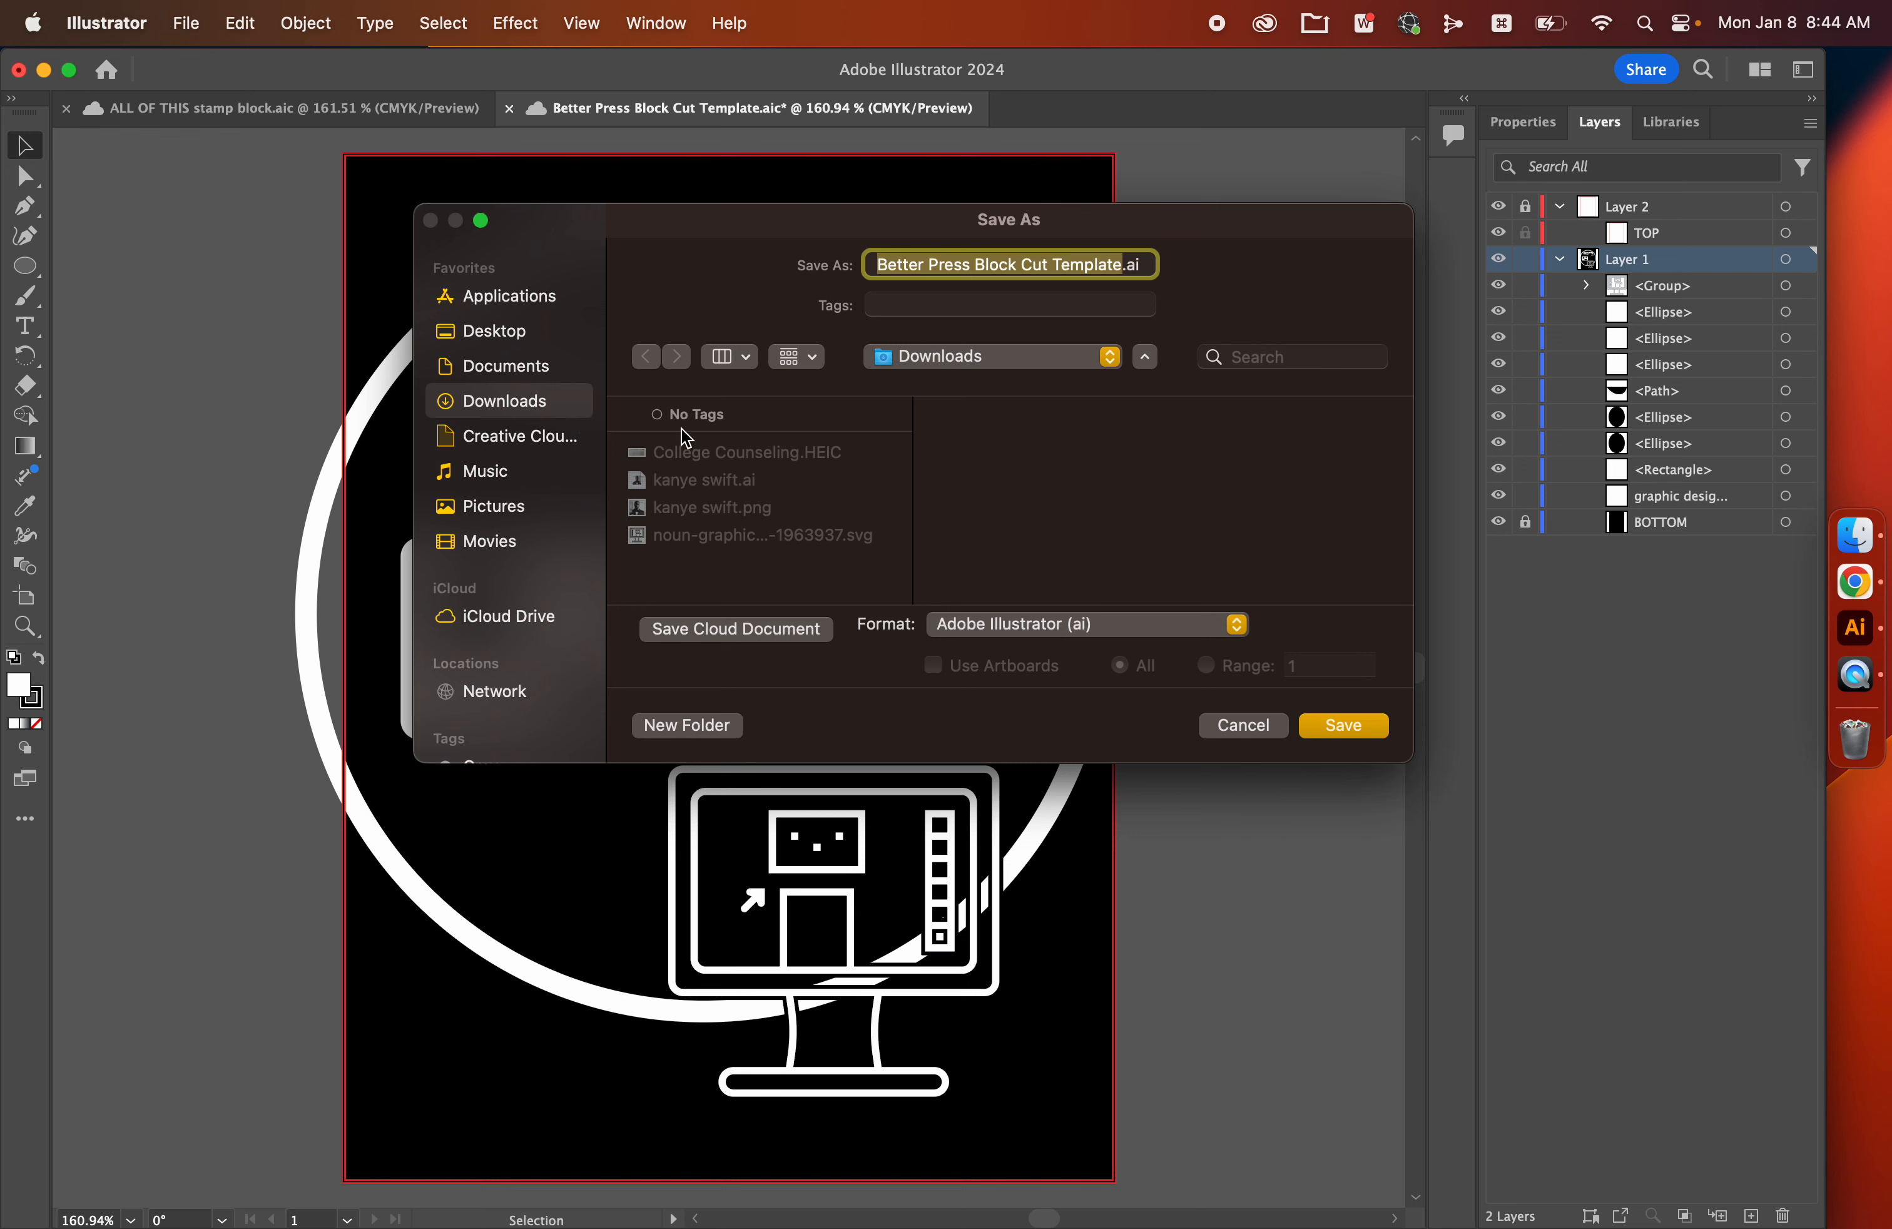
type("Mitchell Griest")
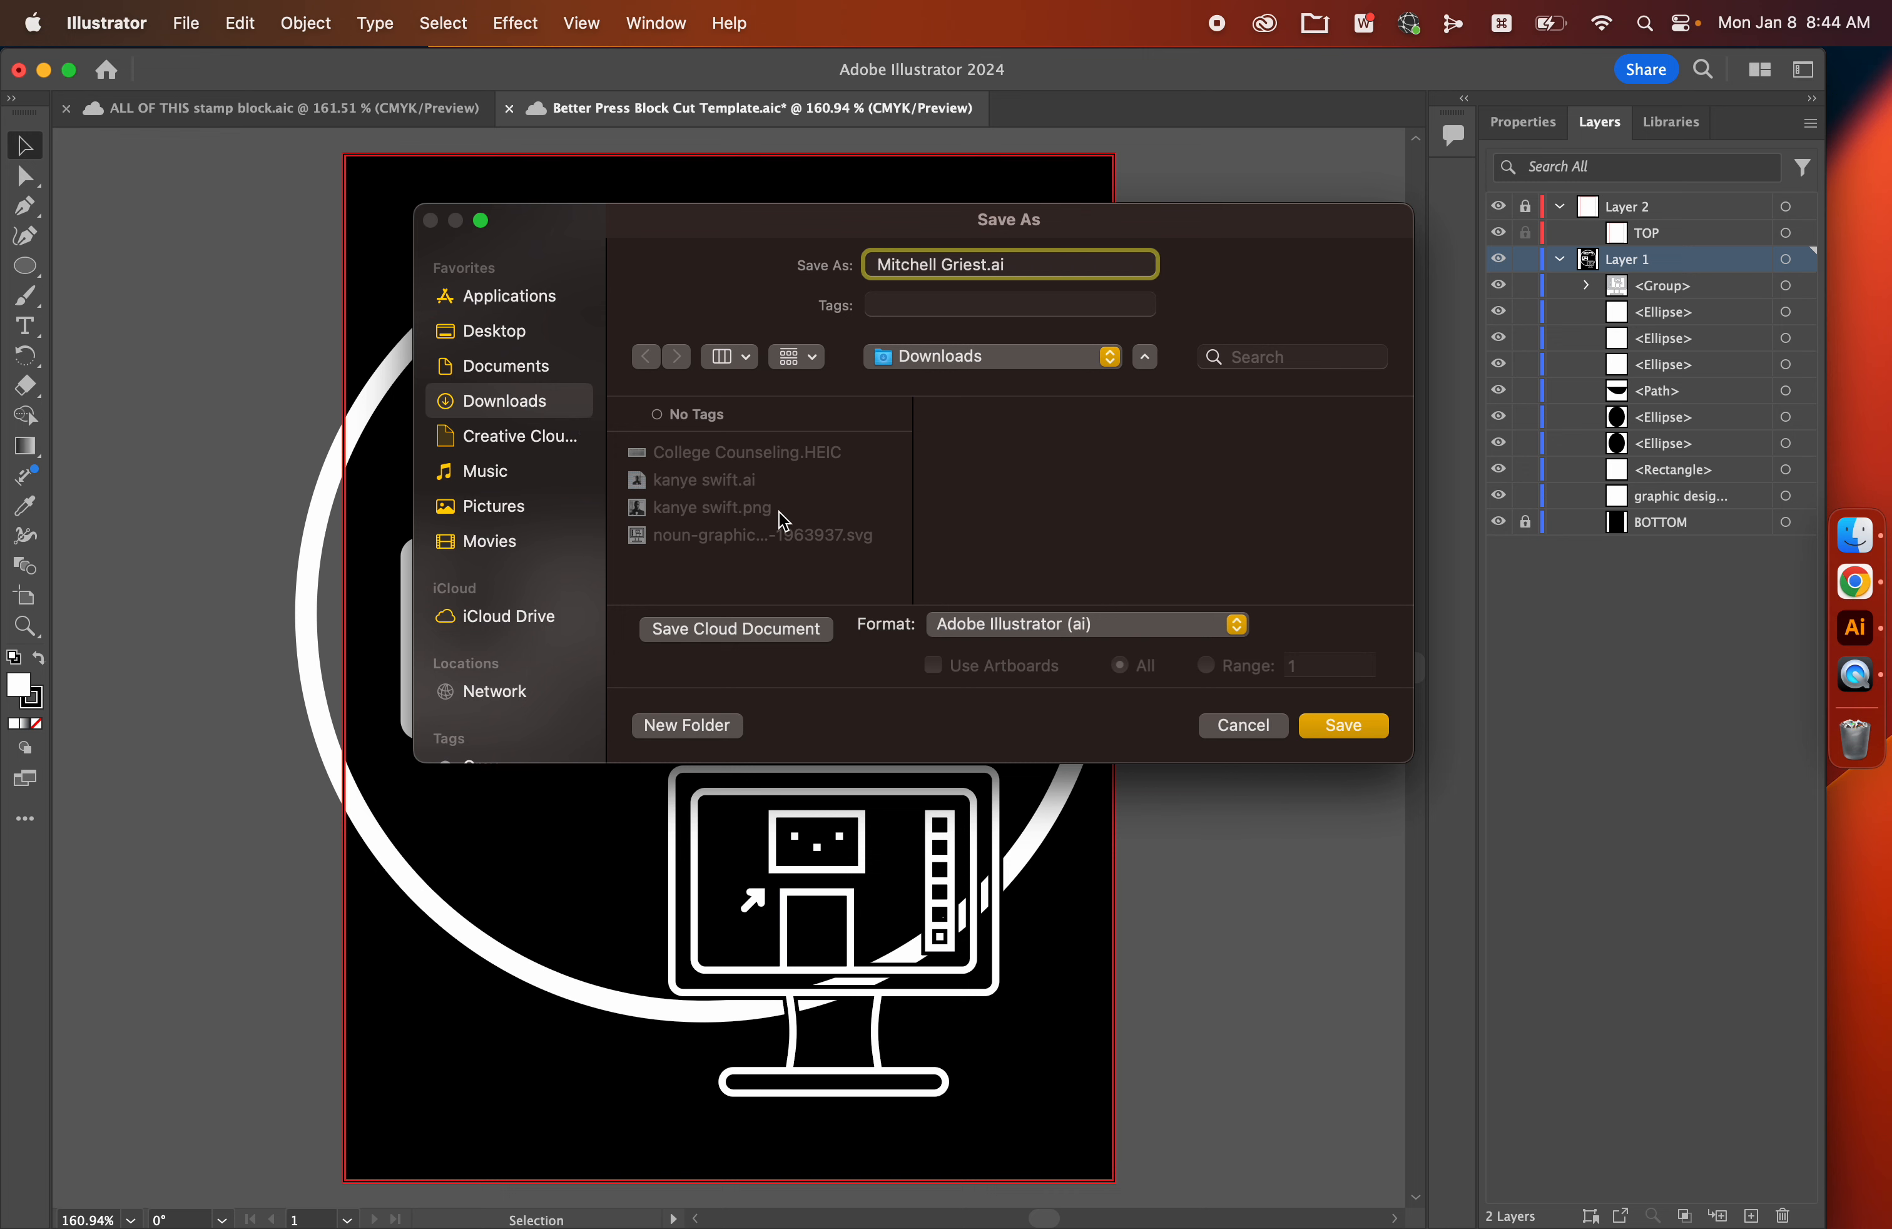
left_click(1332, 726)
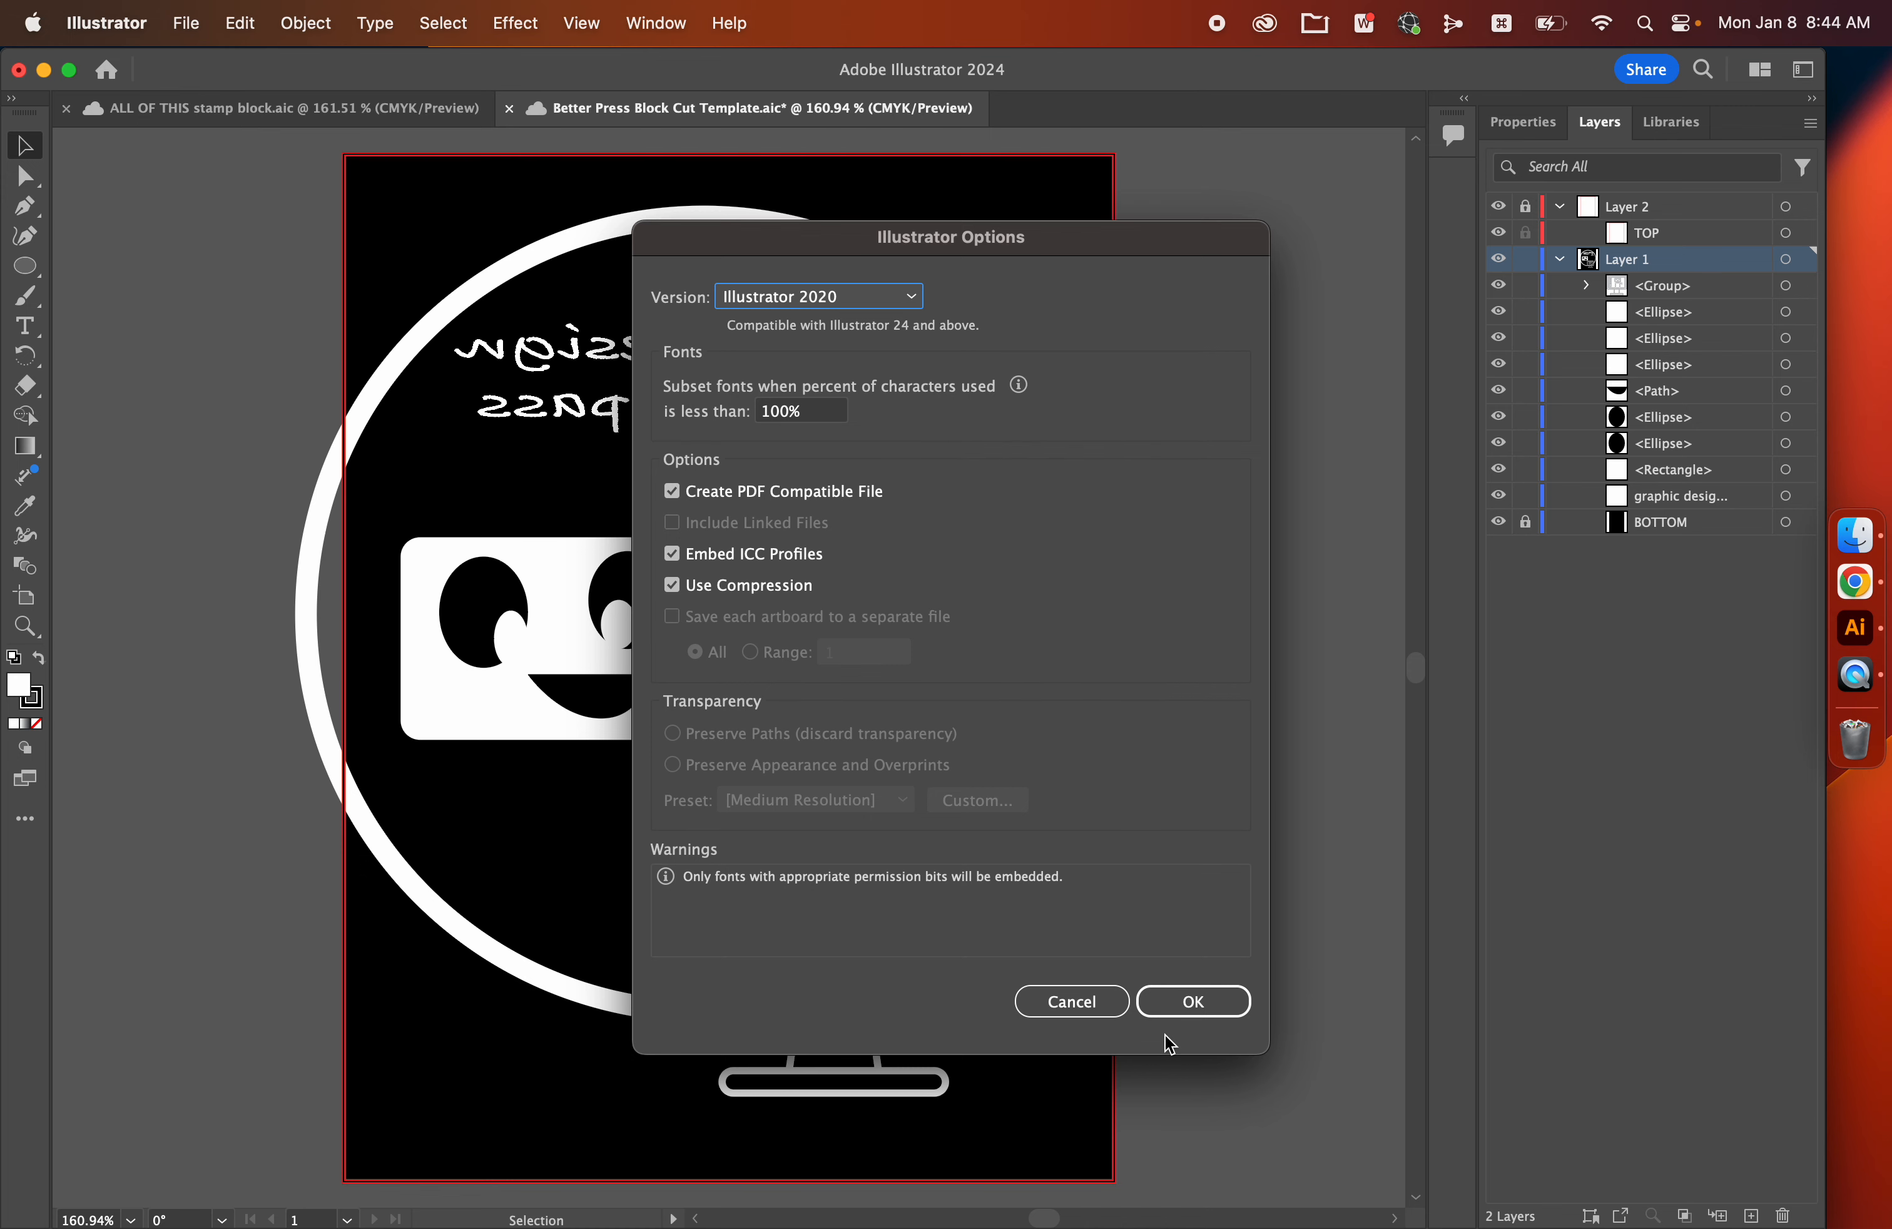
left_click(1189, 1006)
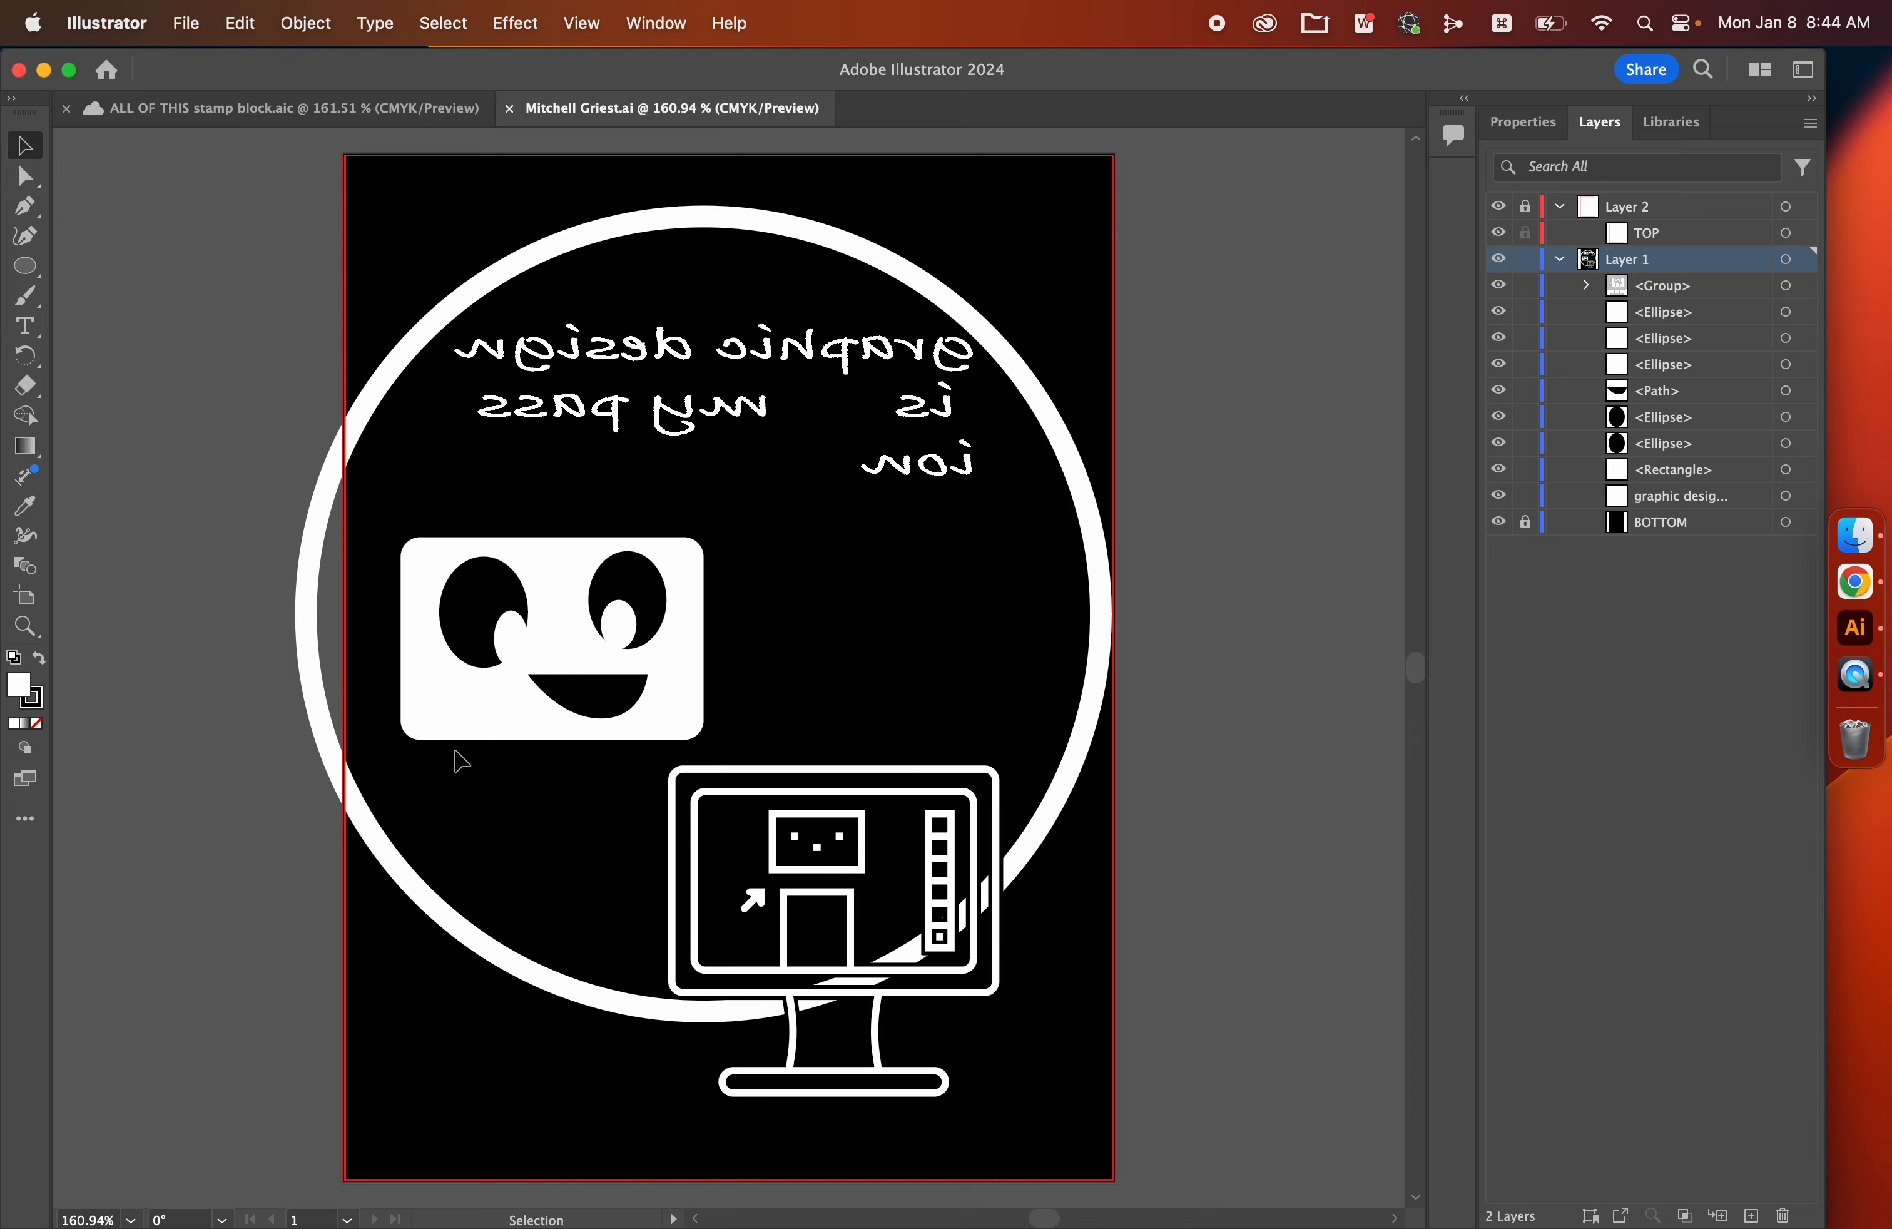
Step: Undo the vertical reflection of the artwork and leave everything deselected
key("super+z")
left_click(212, 715)
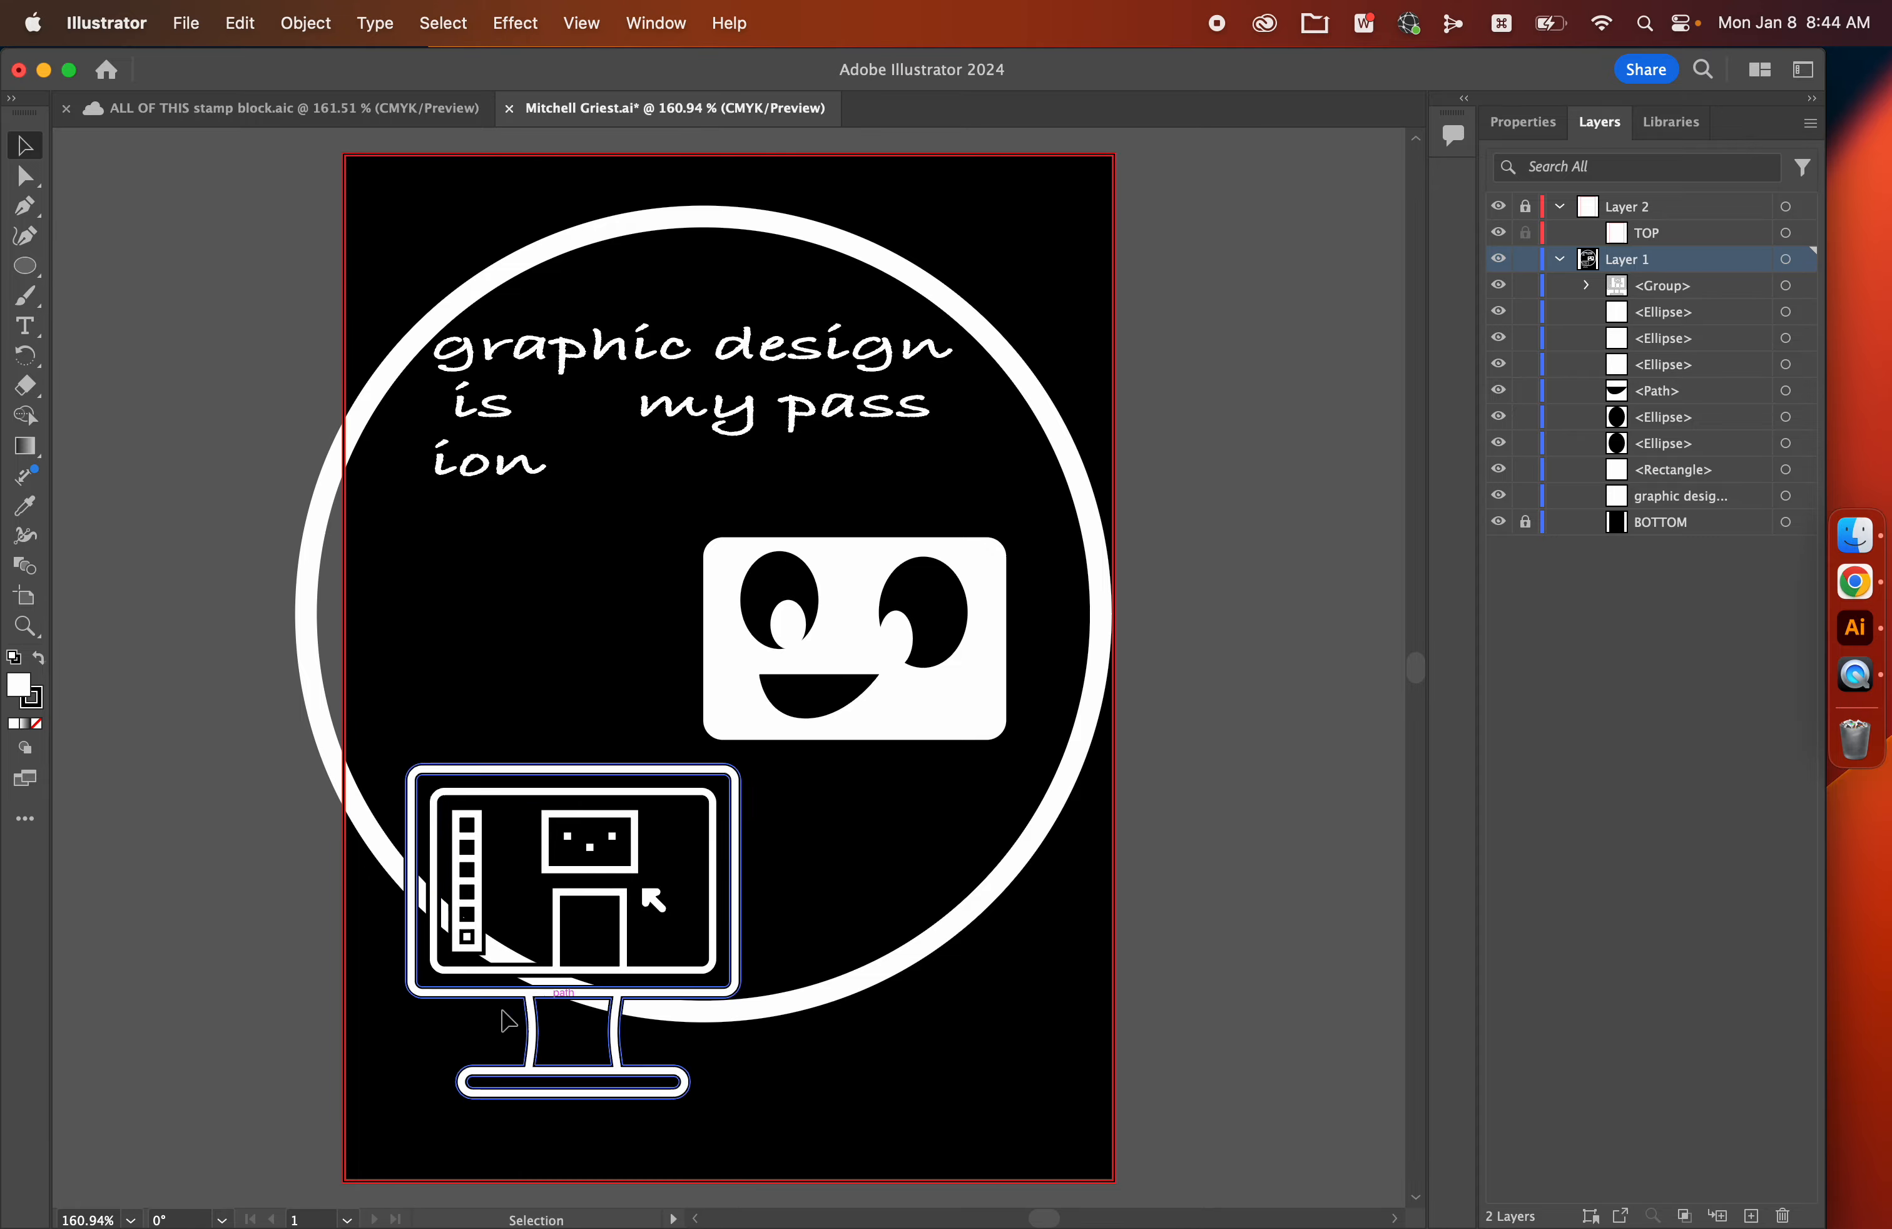
Step: Switch to Chrome, open thenounproject.com in a new tab and search the icons for "racecar"
left_click(1854, 580)
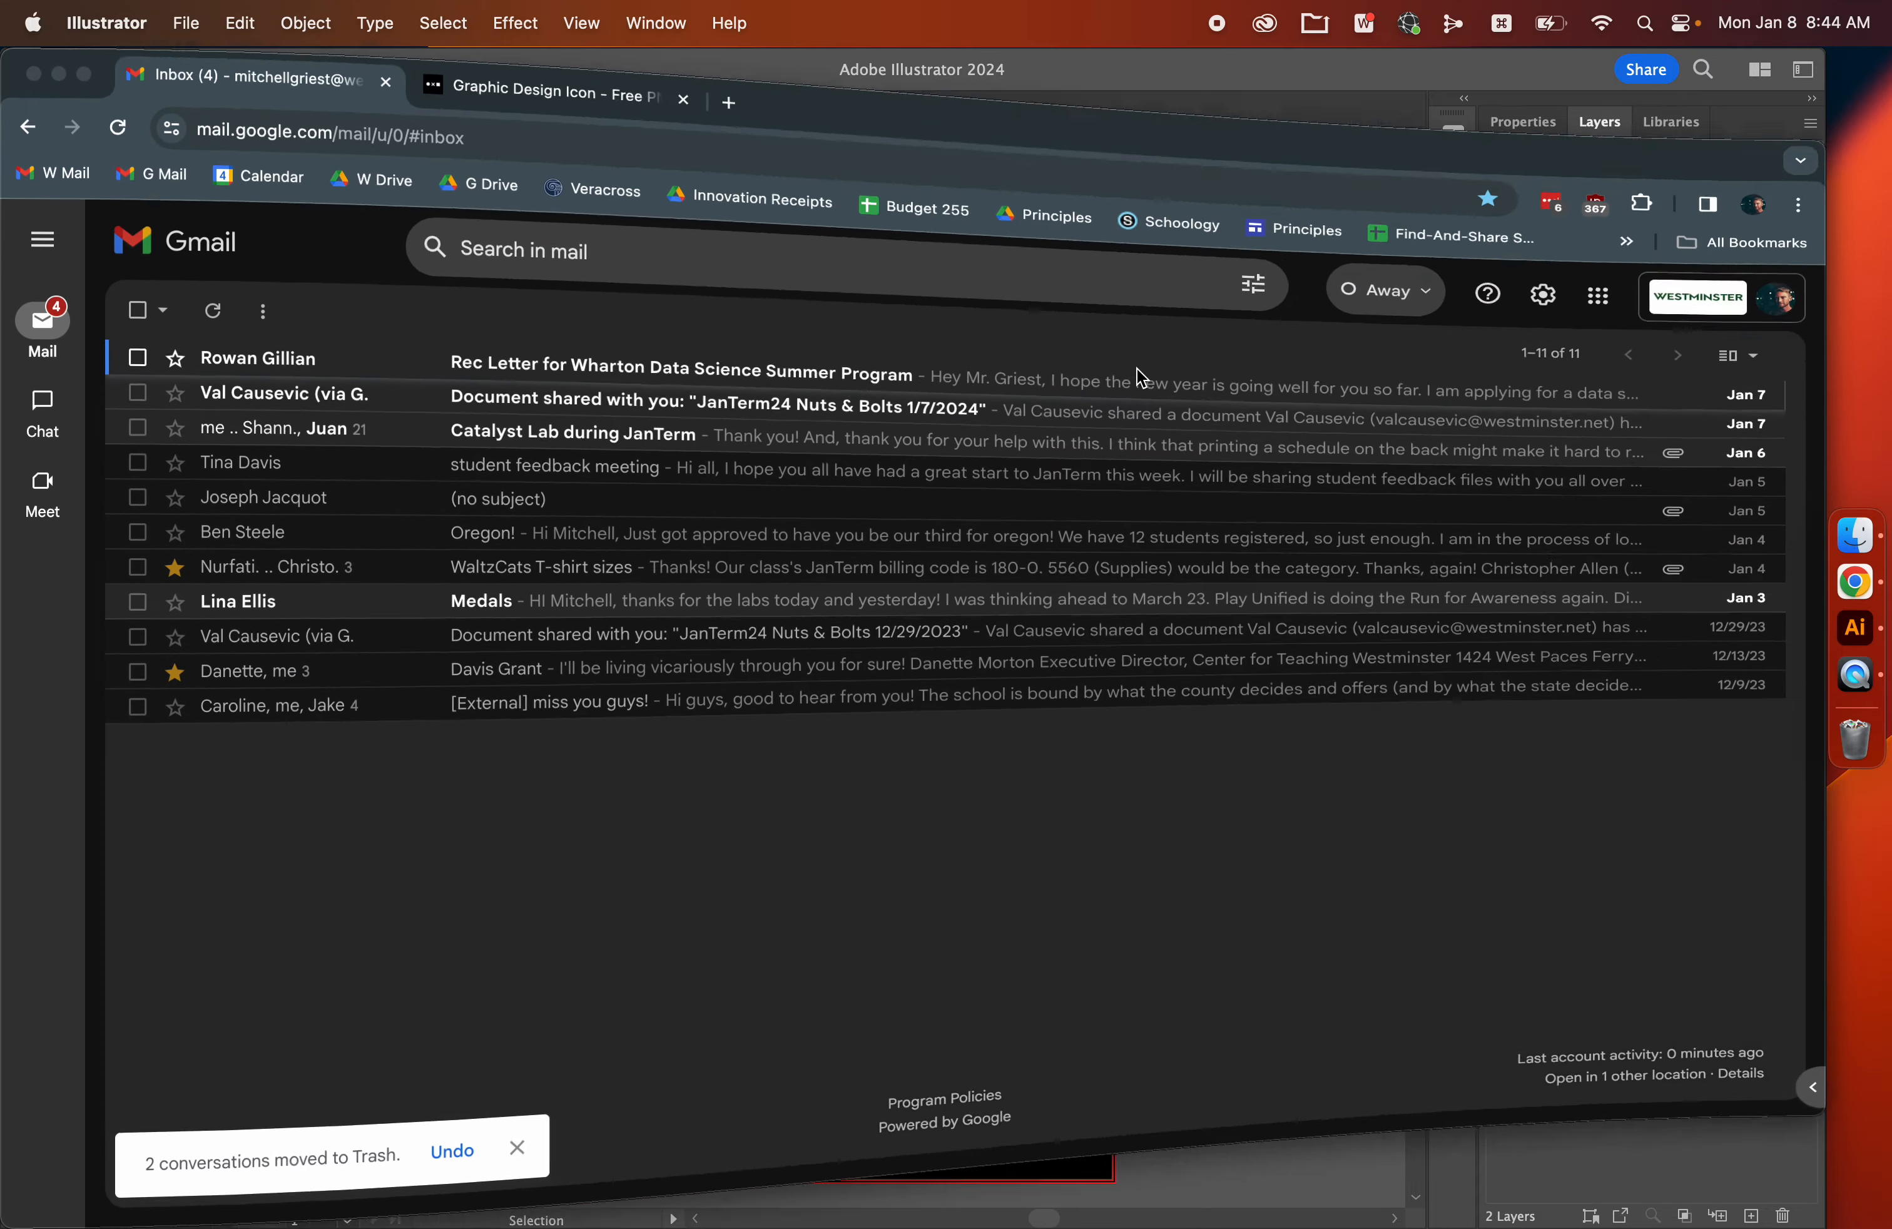
key("super+t")
type("then")
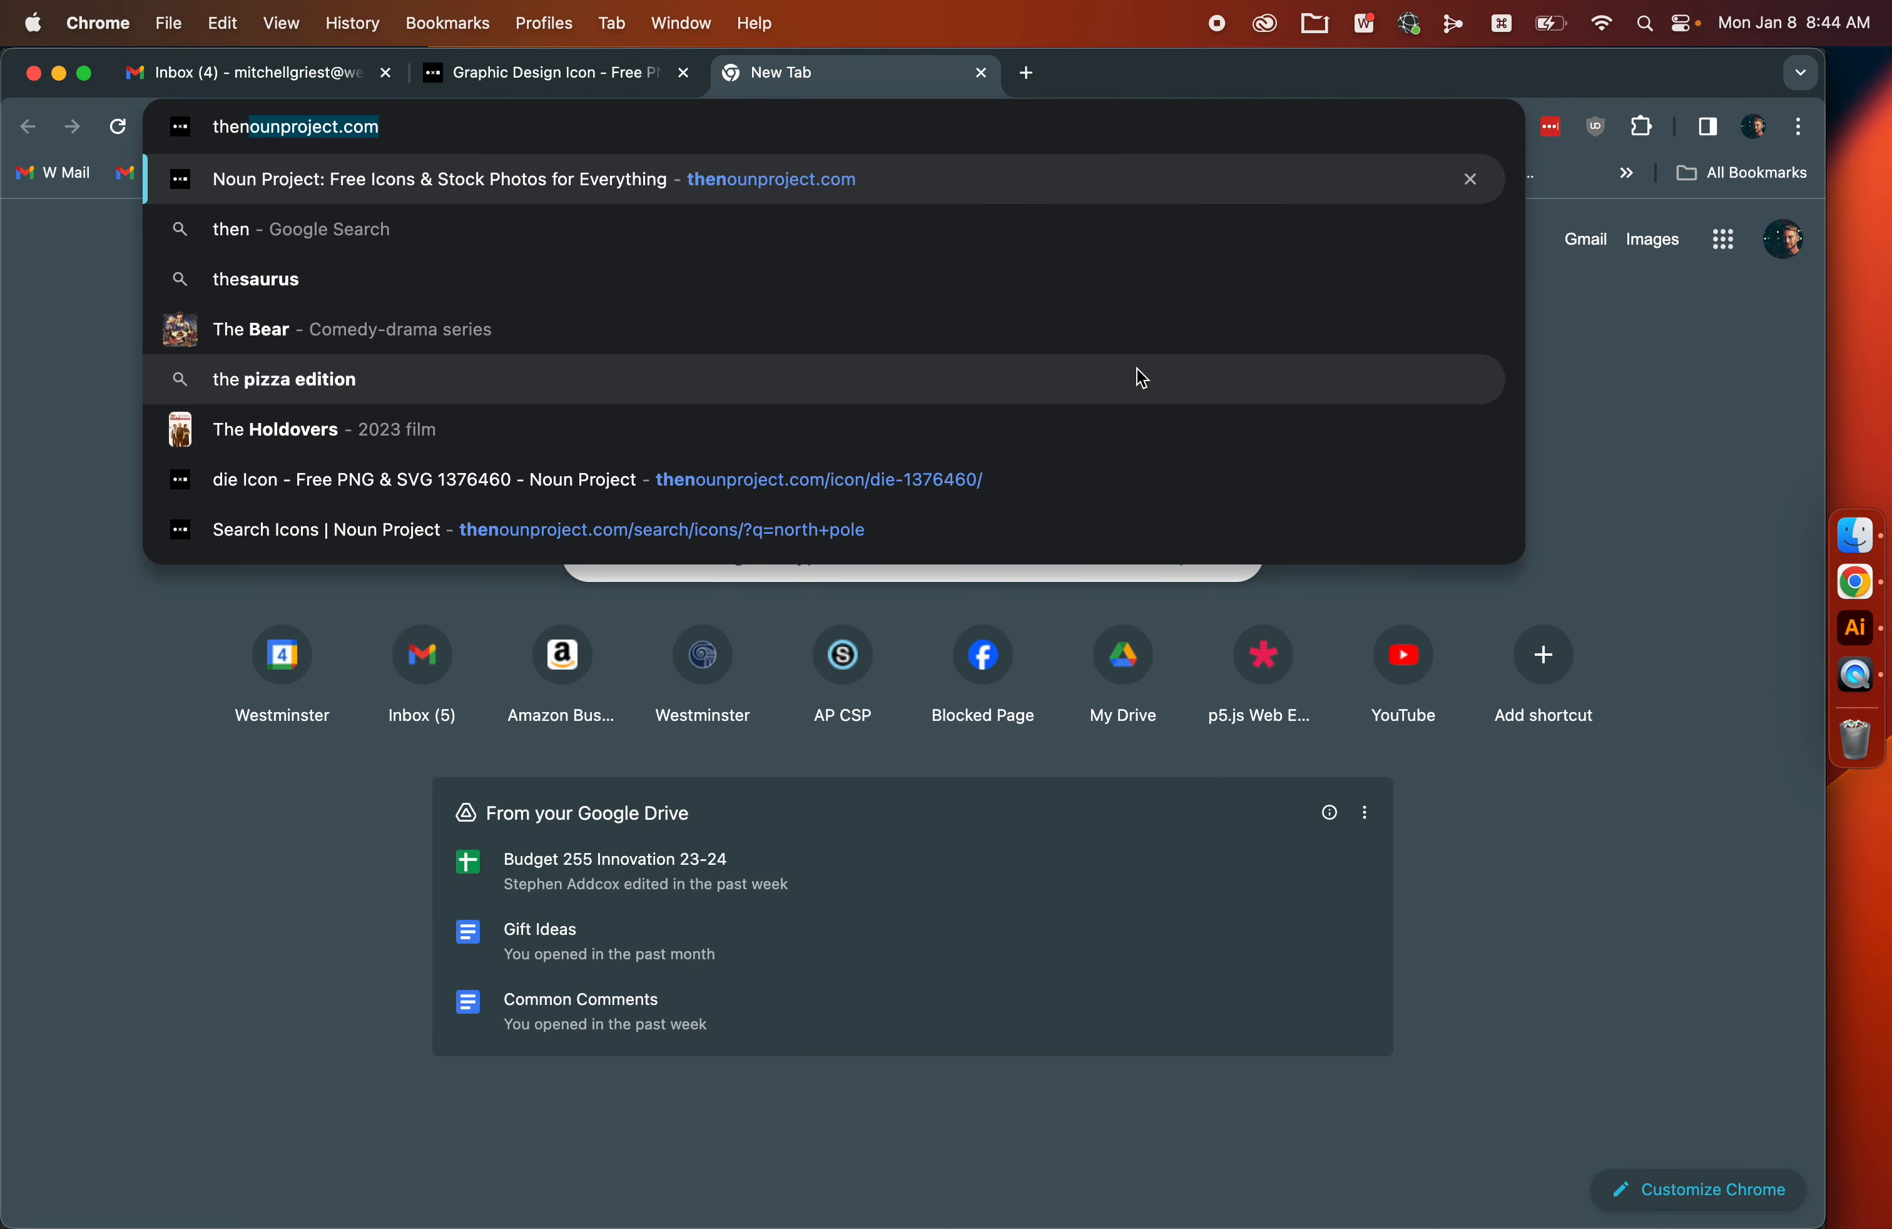
key("Return")
left_click(666, 663)
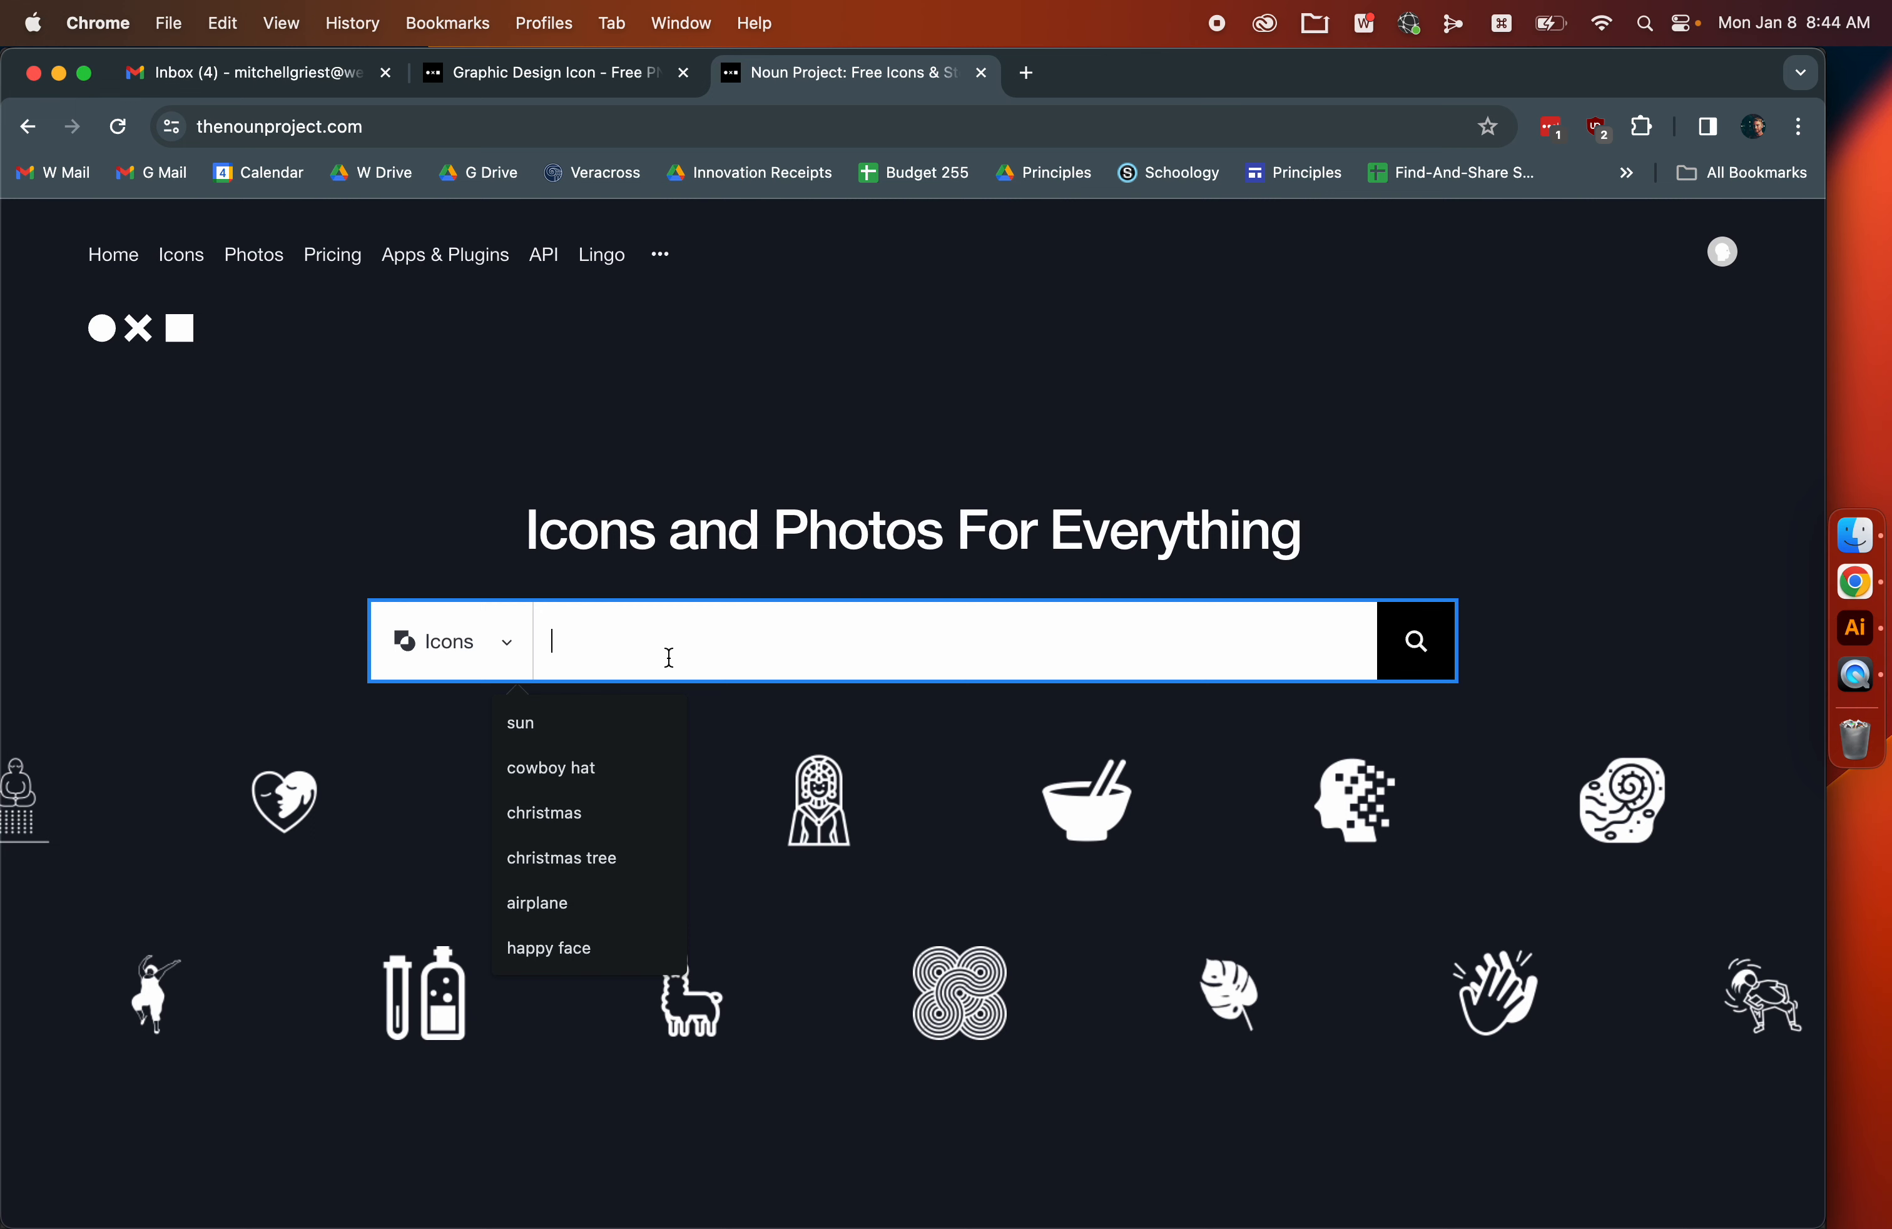
type("racecar")
key("Return")
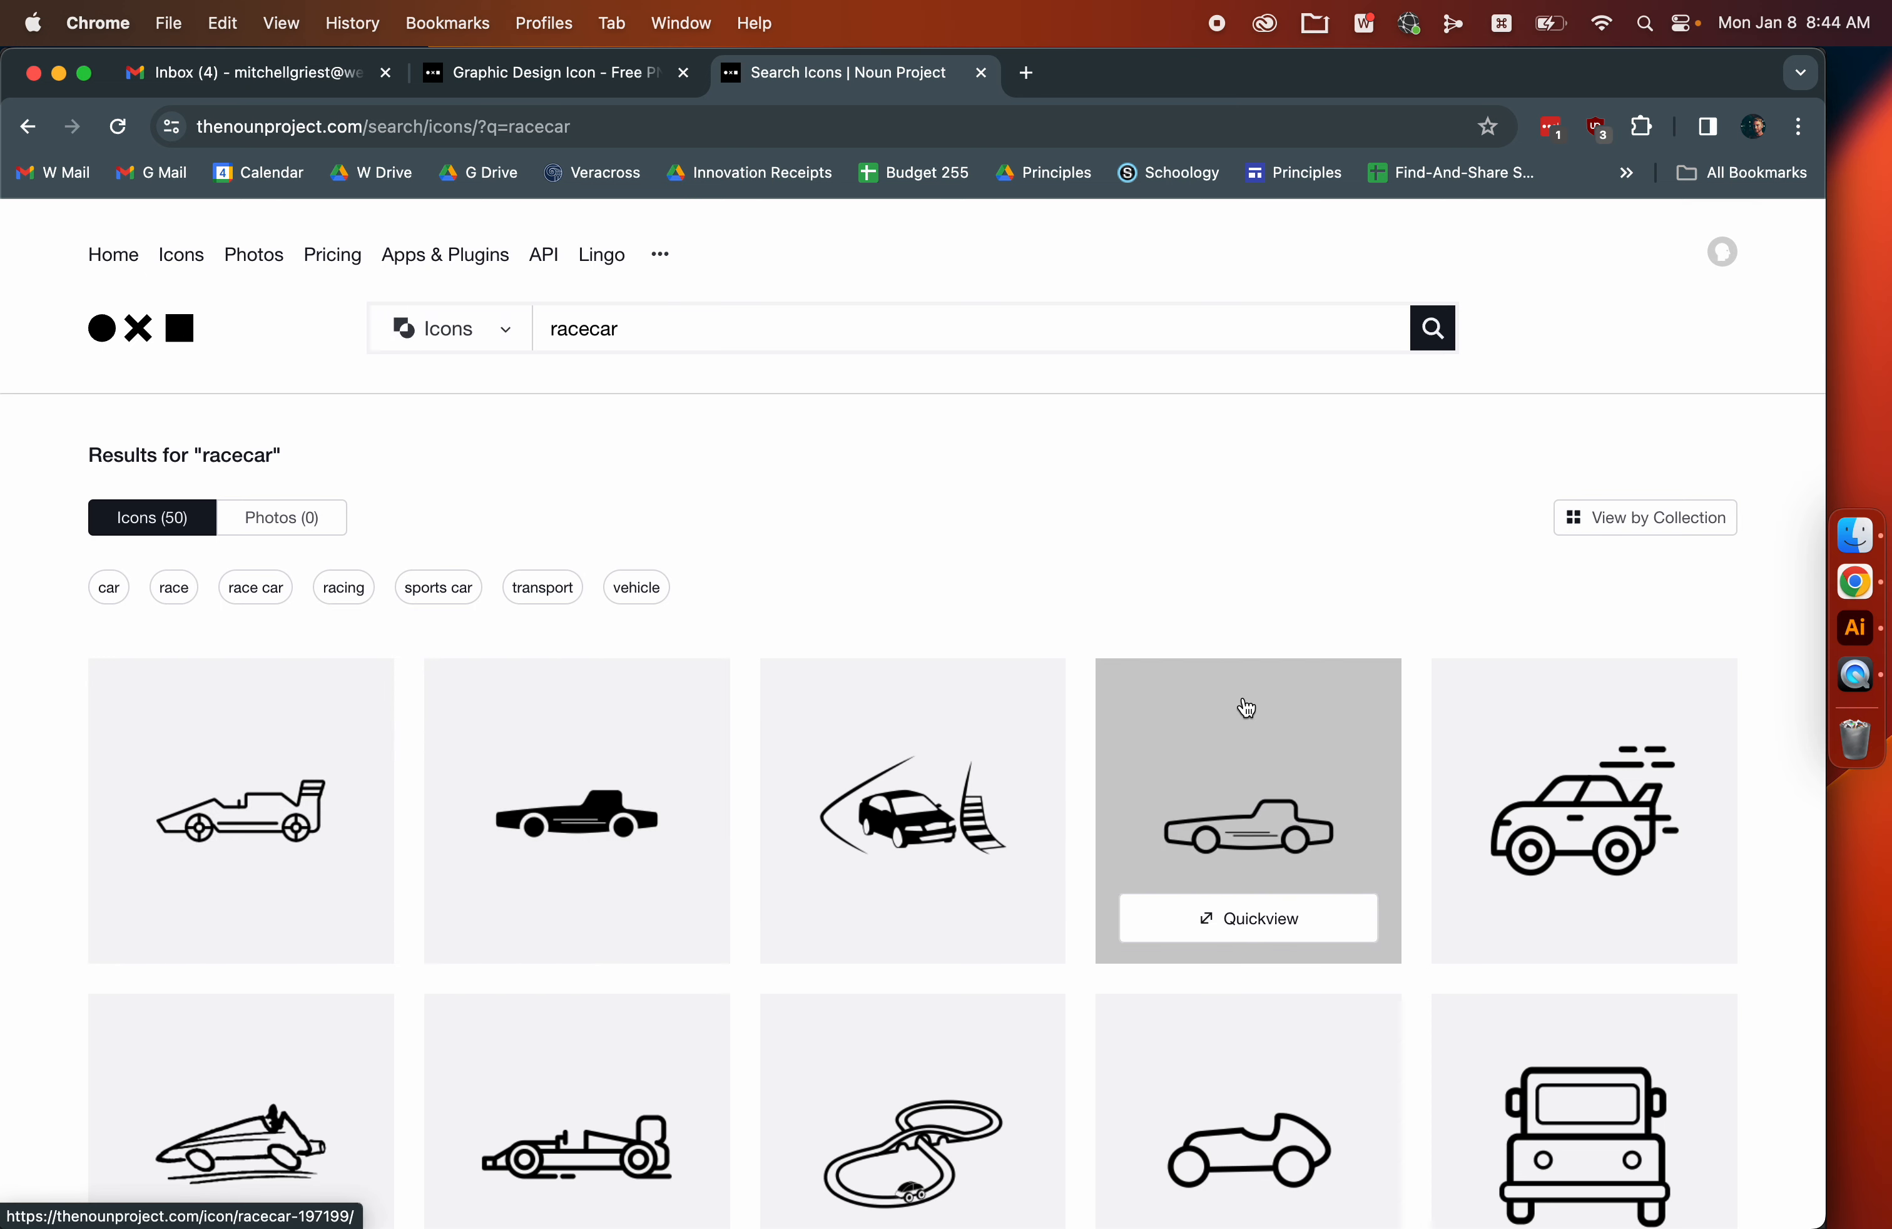
Step: Open the outlined side-view racecar icon, download it as SVG, and switch back to Adobe Illustrator
scroll(1242, 710, "down", 6)
left_click(603, 595)
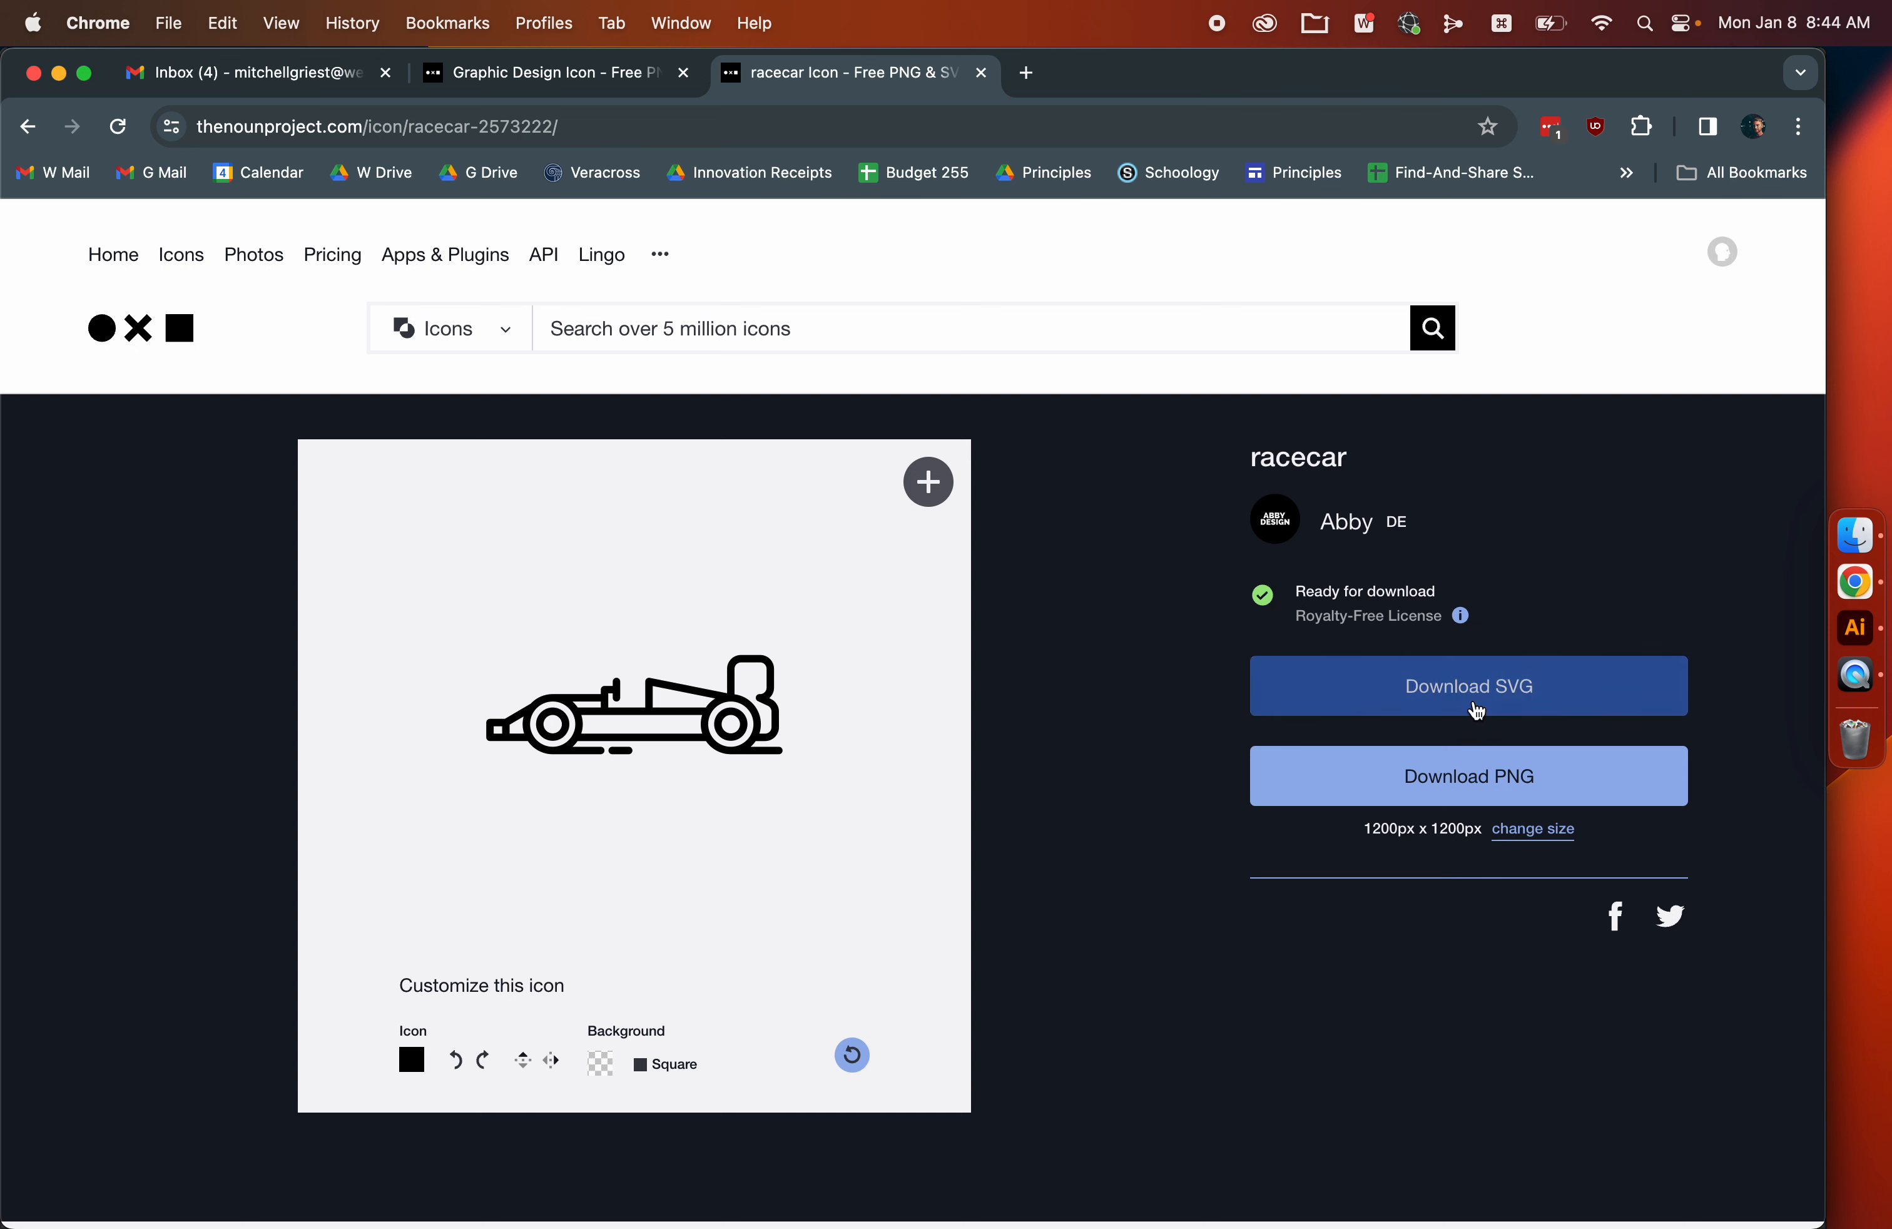
left_click(1352, 704)
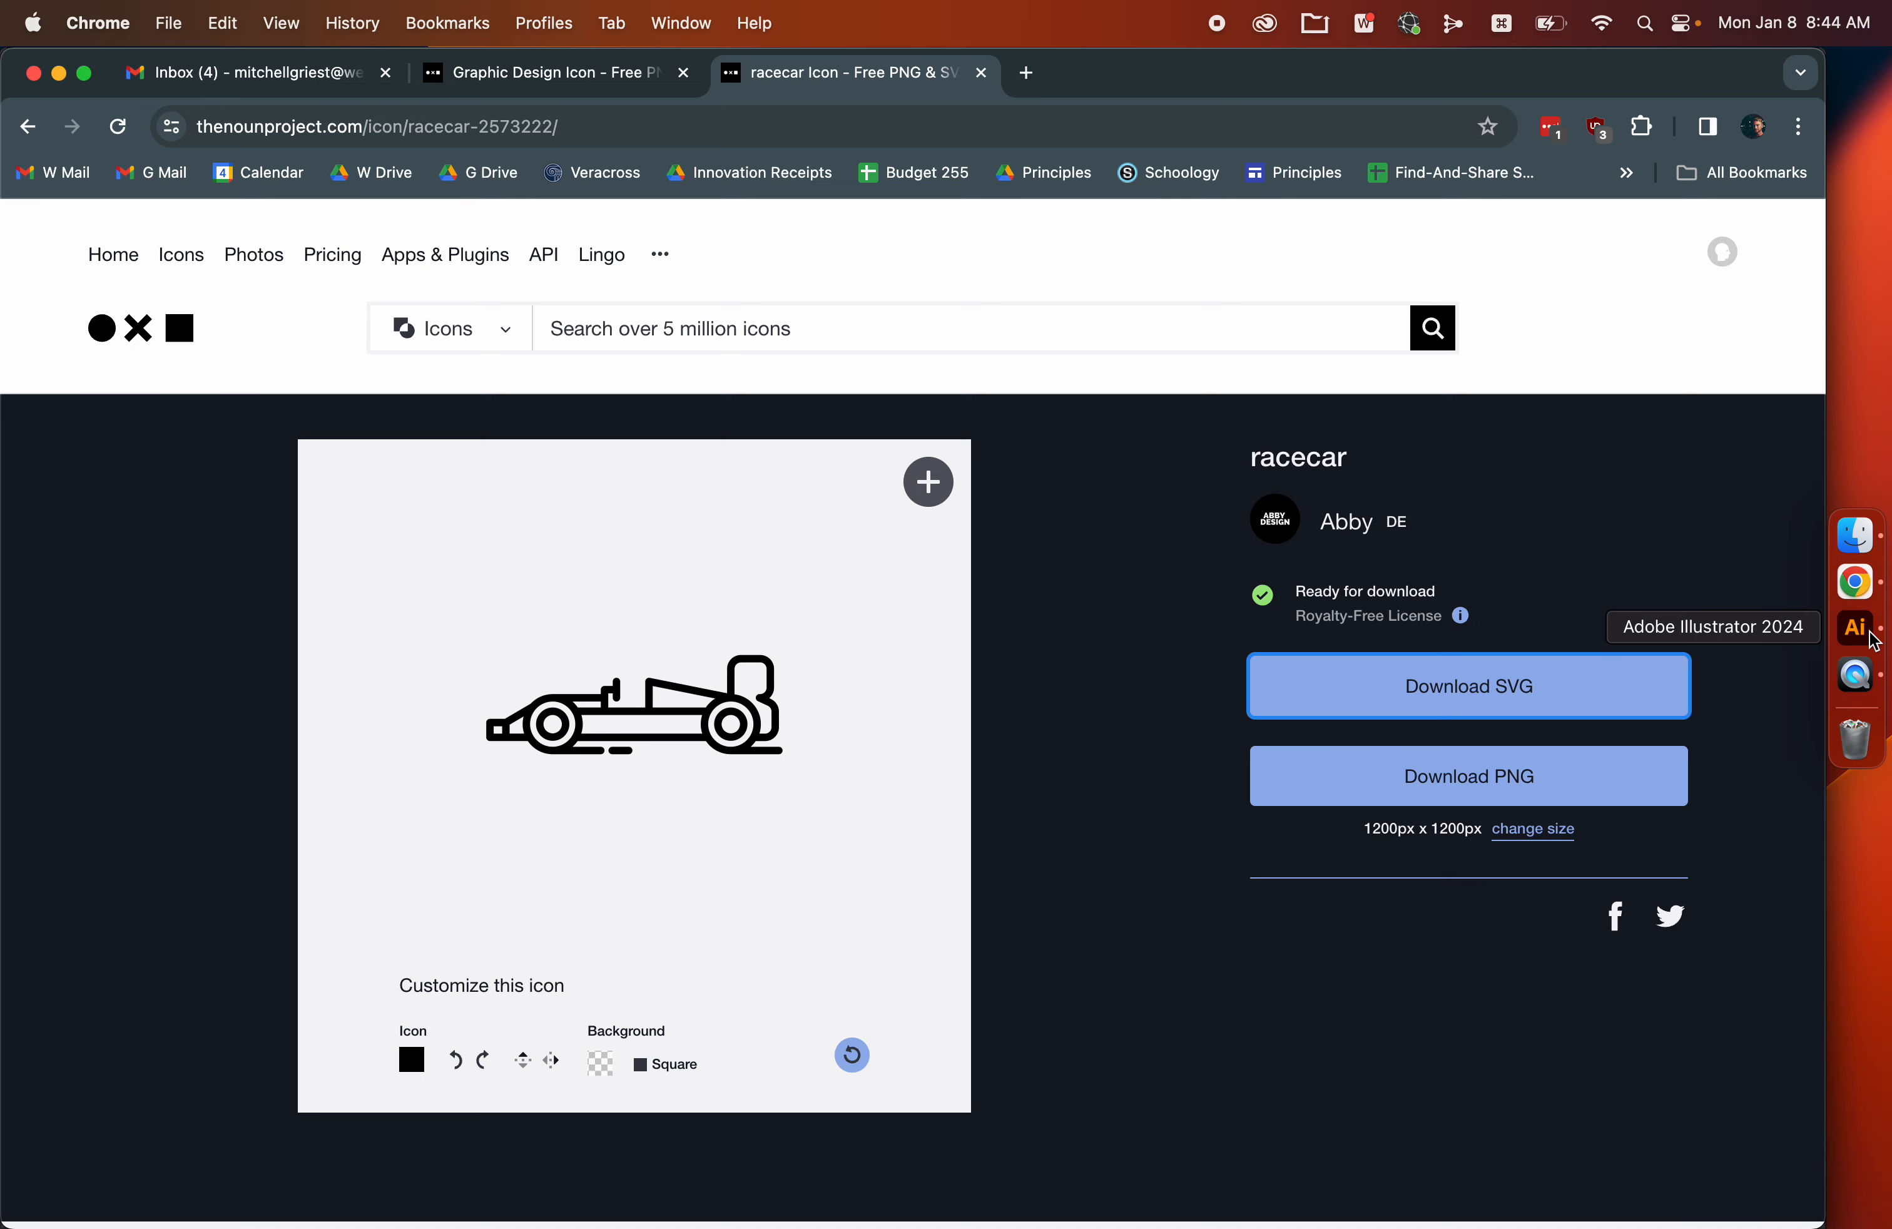
left_click(1874, 638)
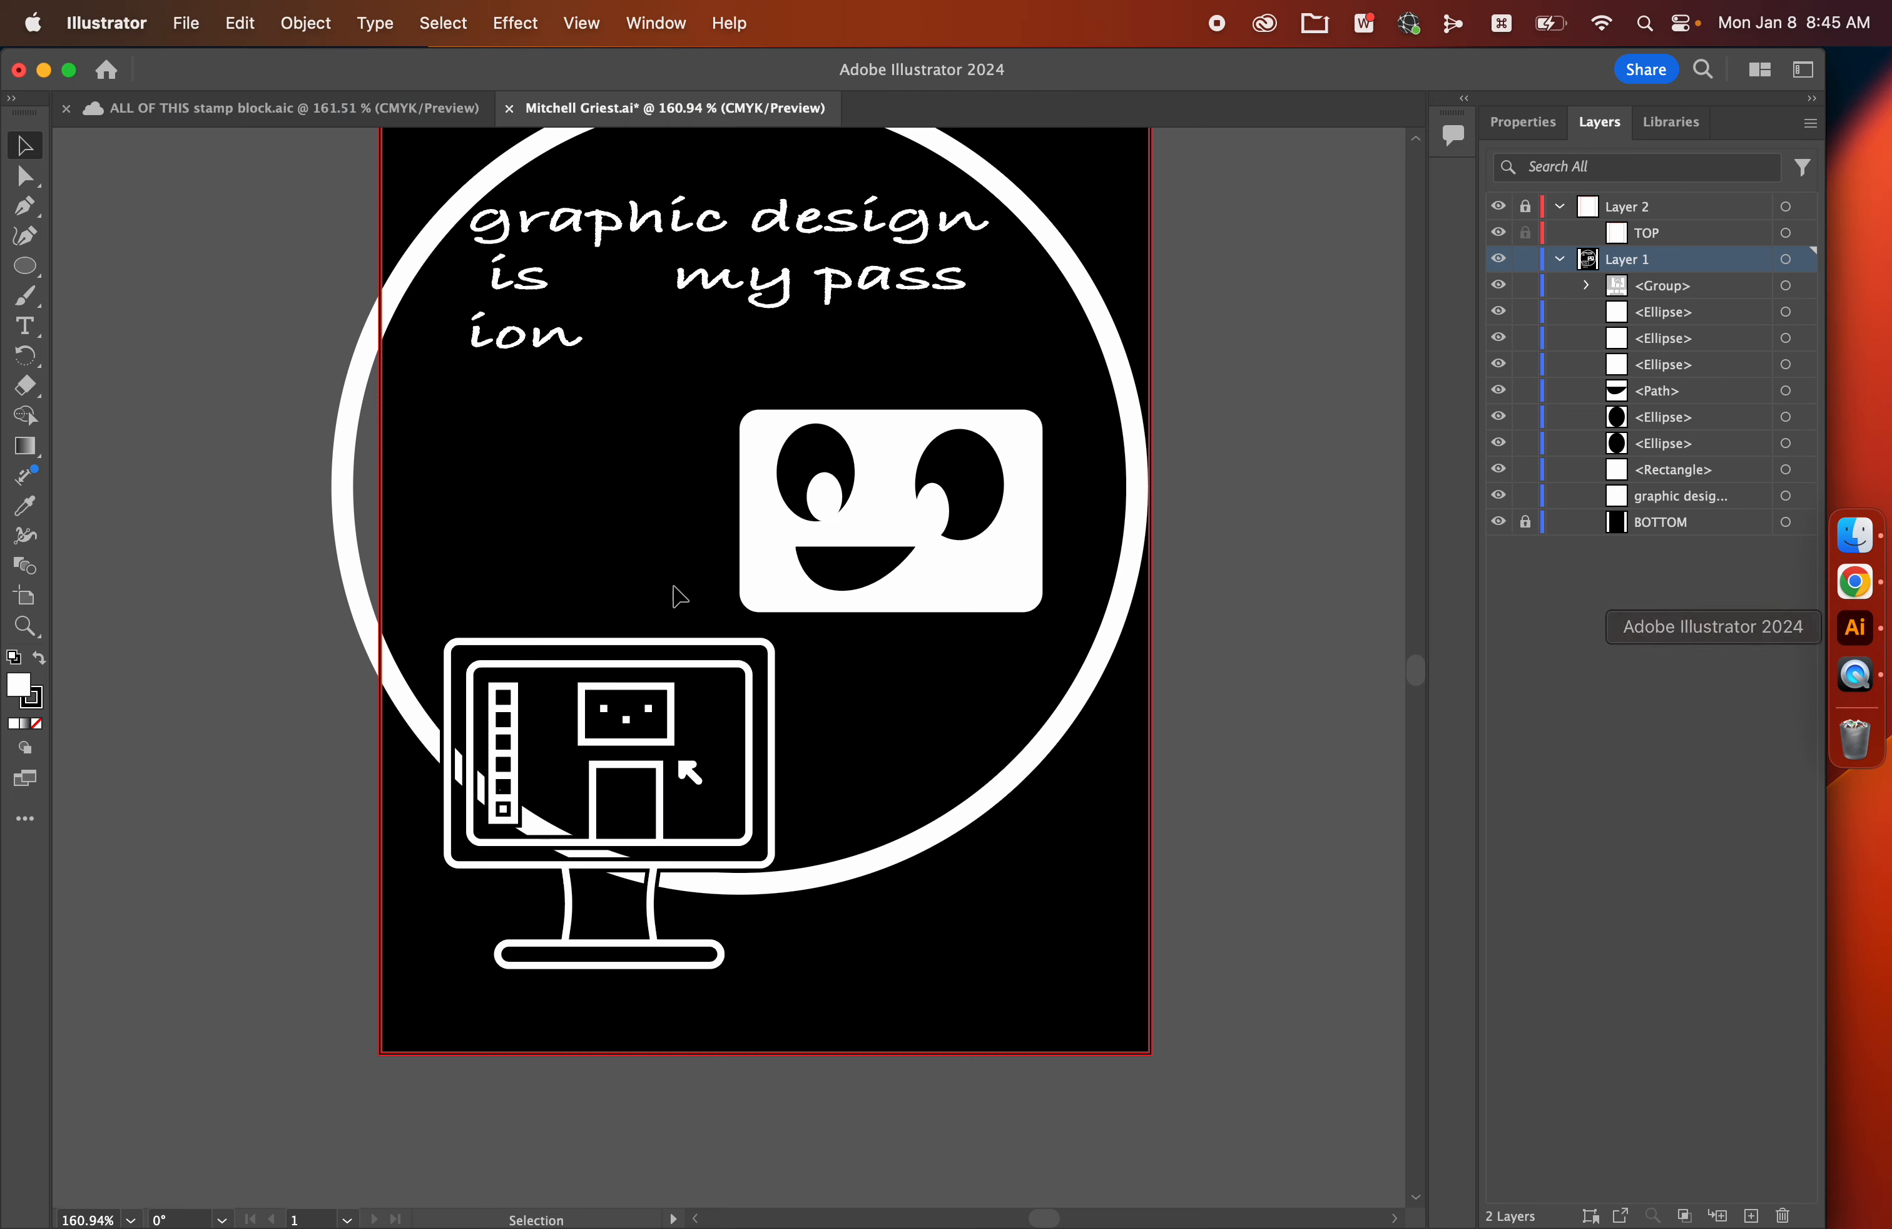
Step: Place noun-racecar-2573222.svg across the upper part of the artboard at about 2.58 in wide
left_click(186, 23)
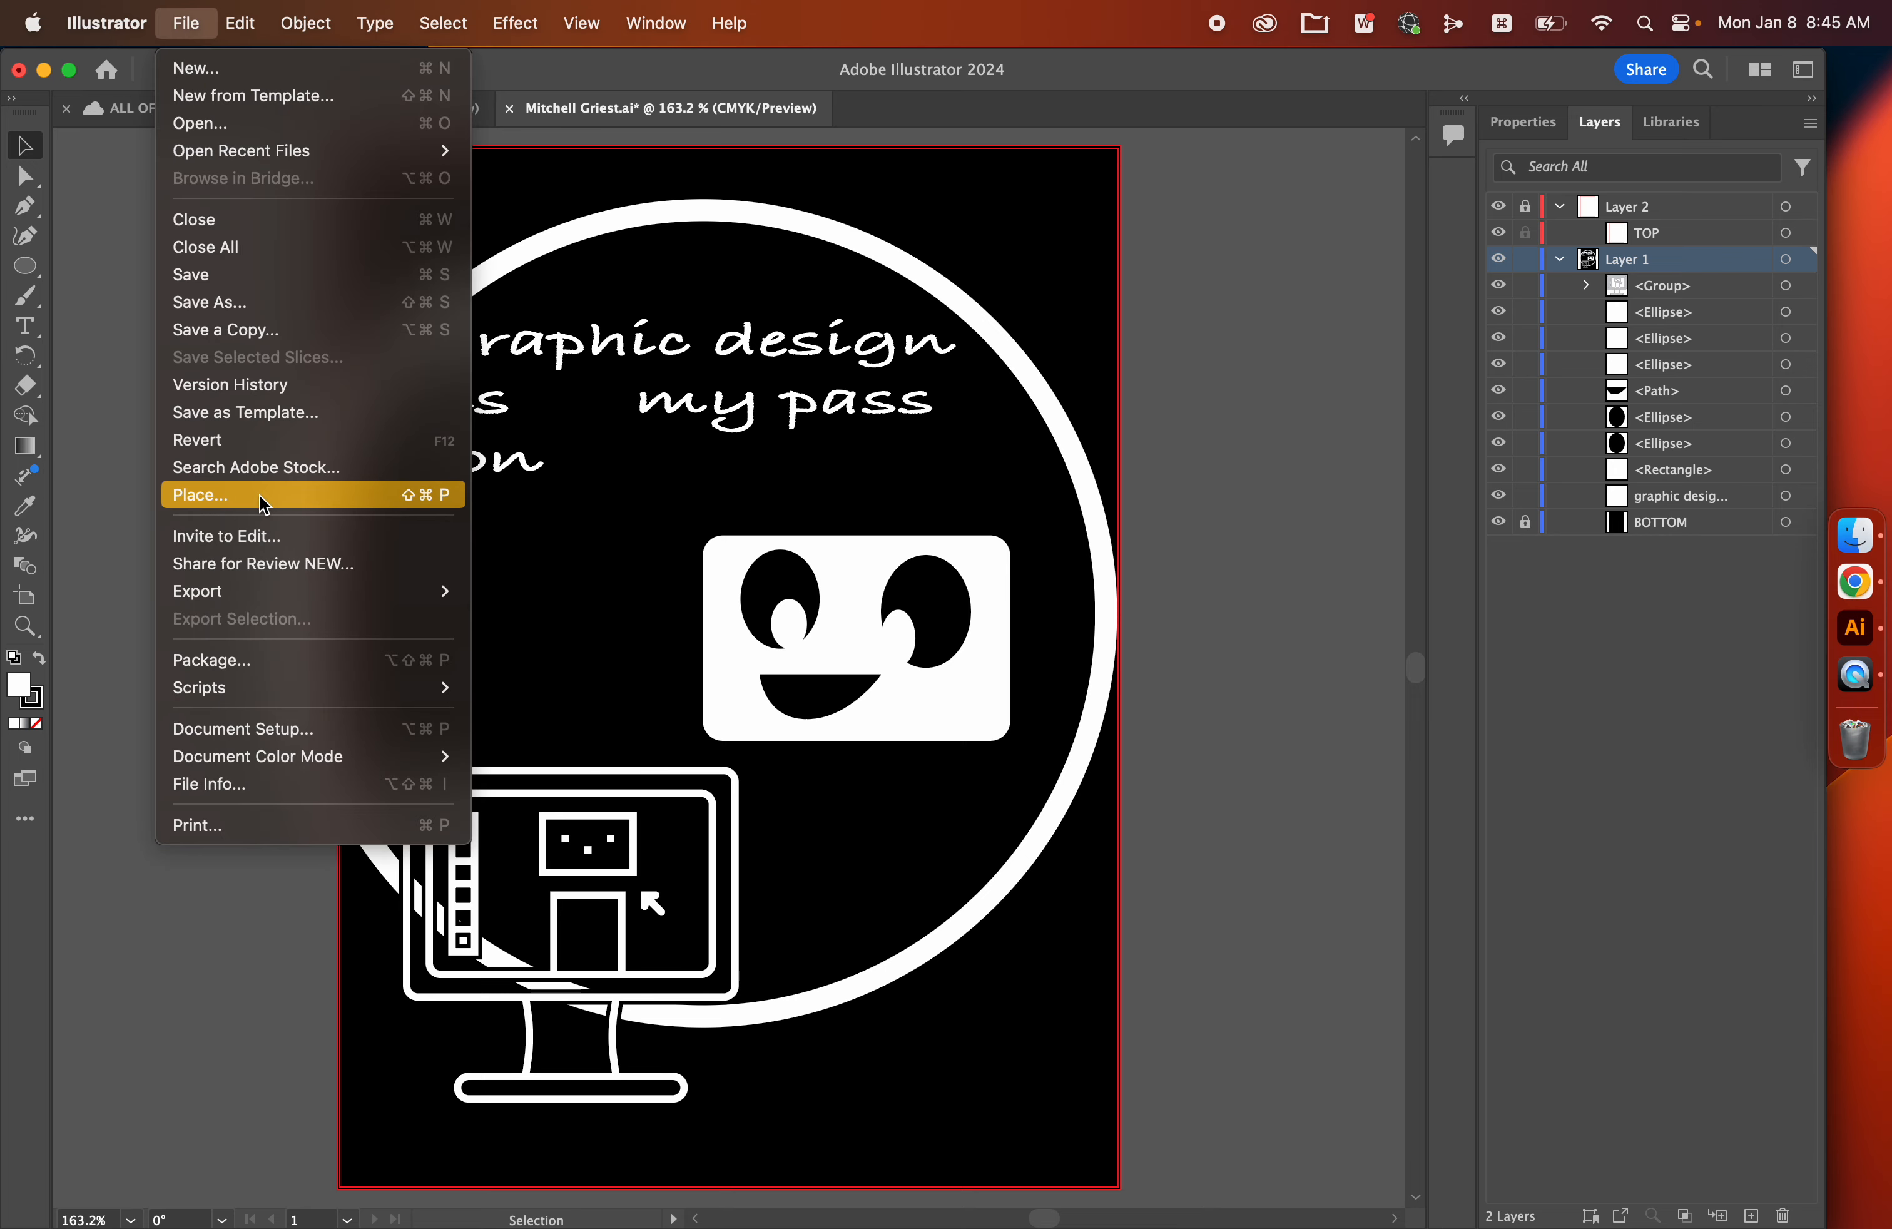
left_click(425, 504)
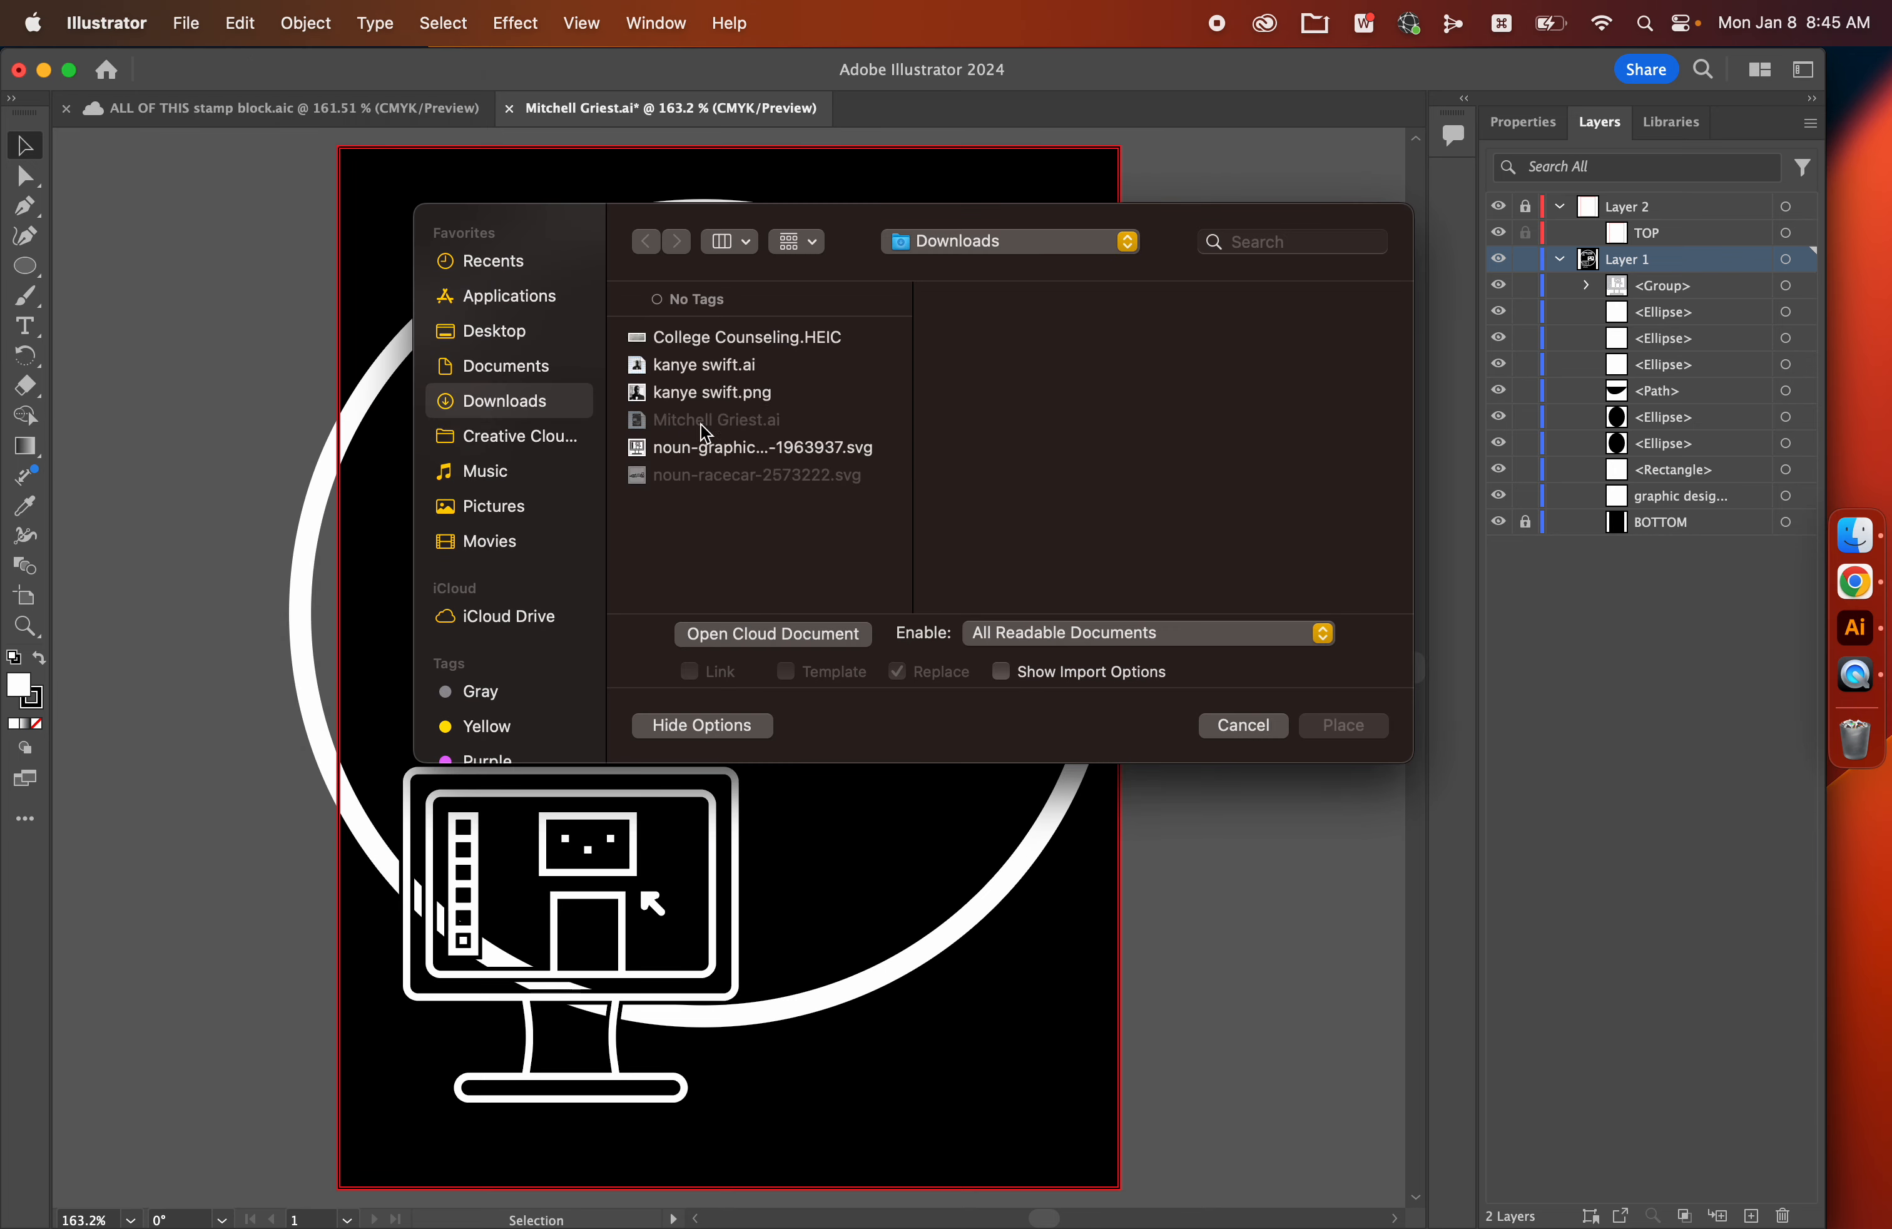
double_click(705, 476)
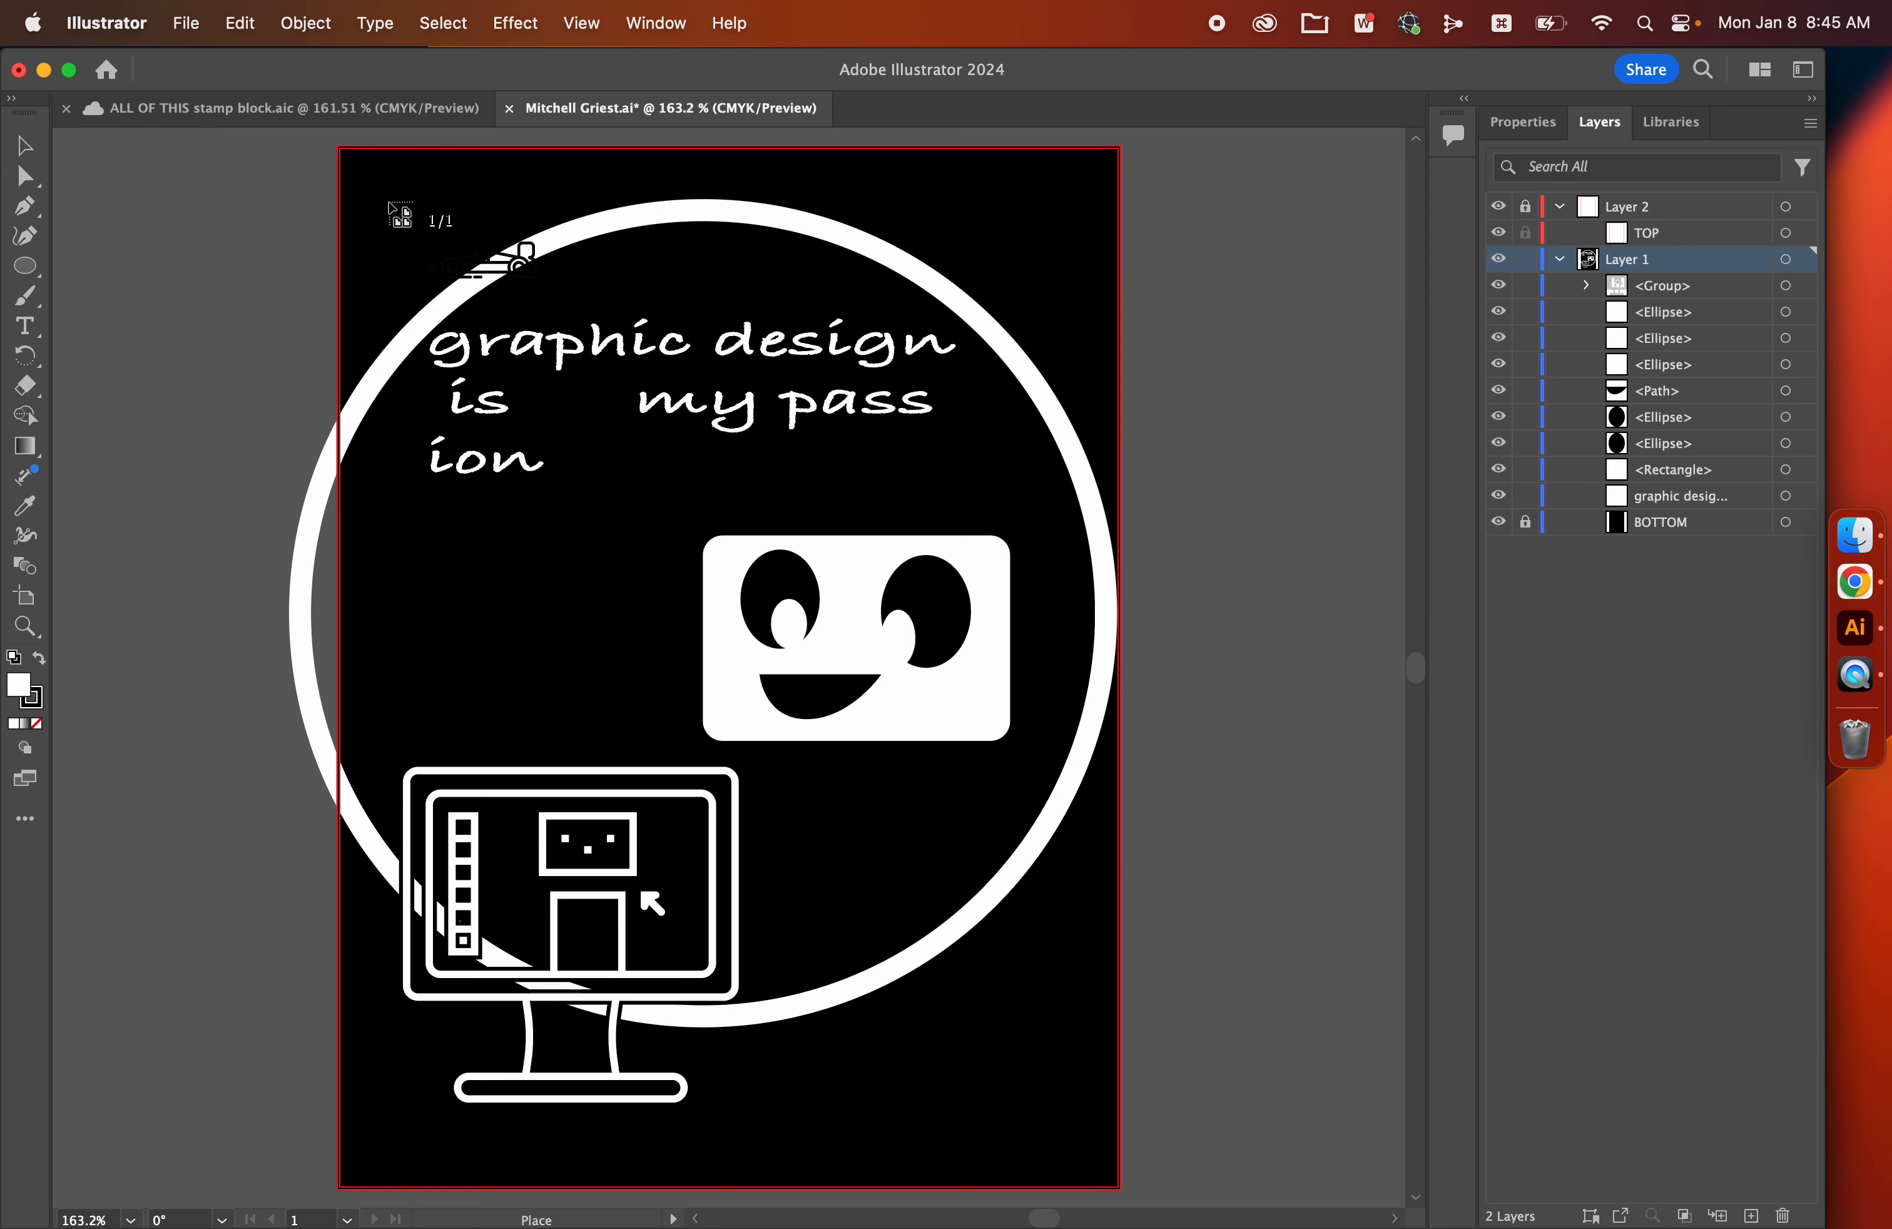
left_click(1061, 528)
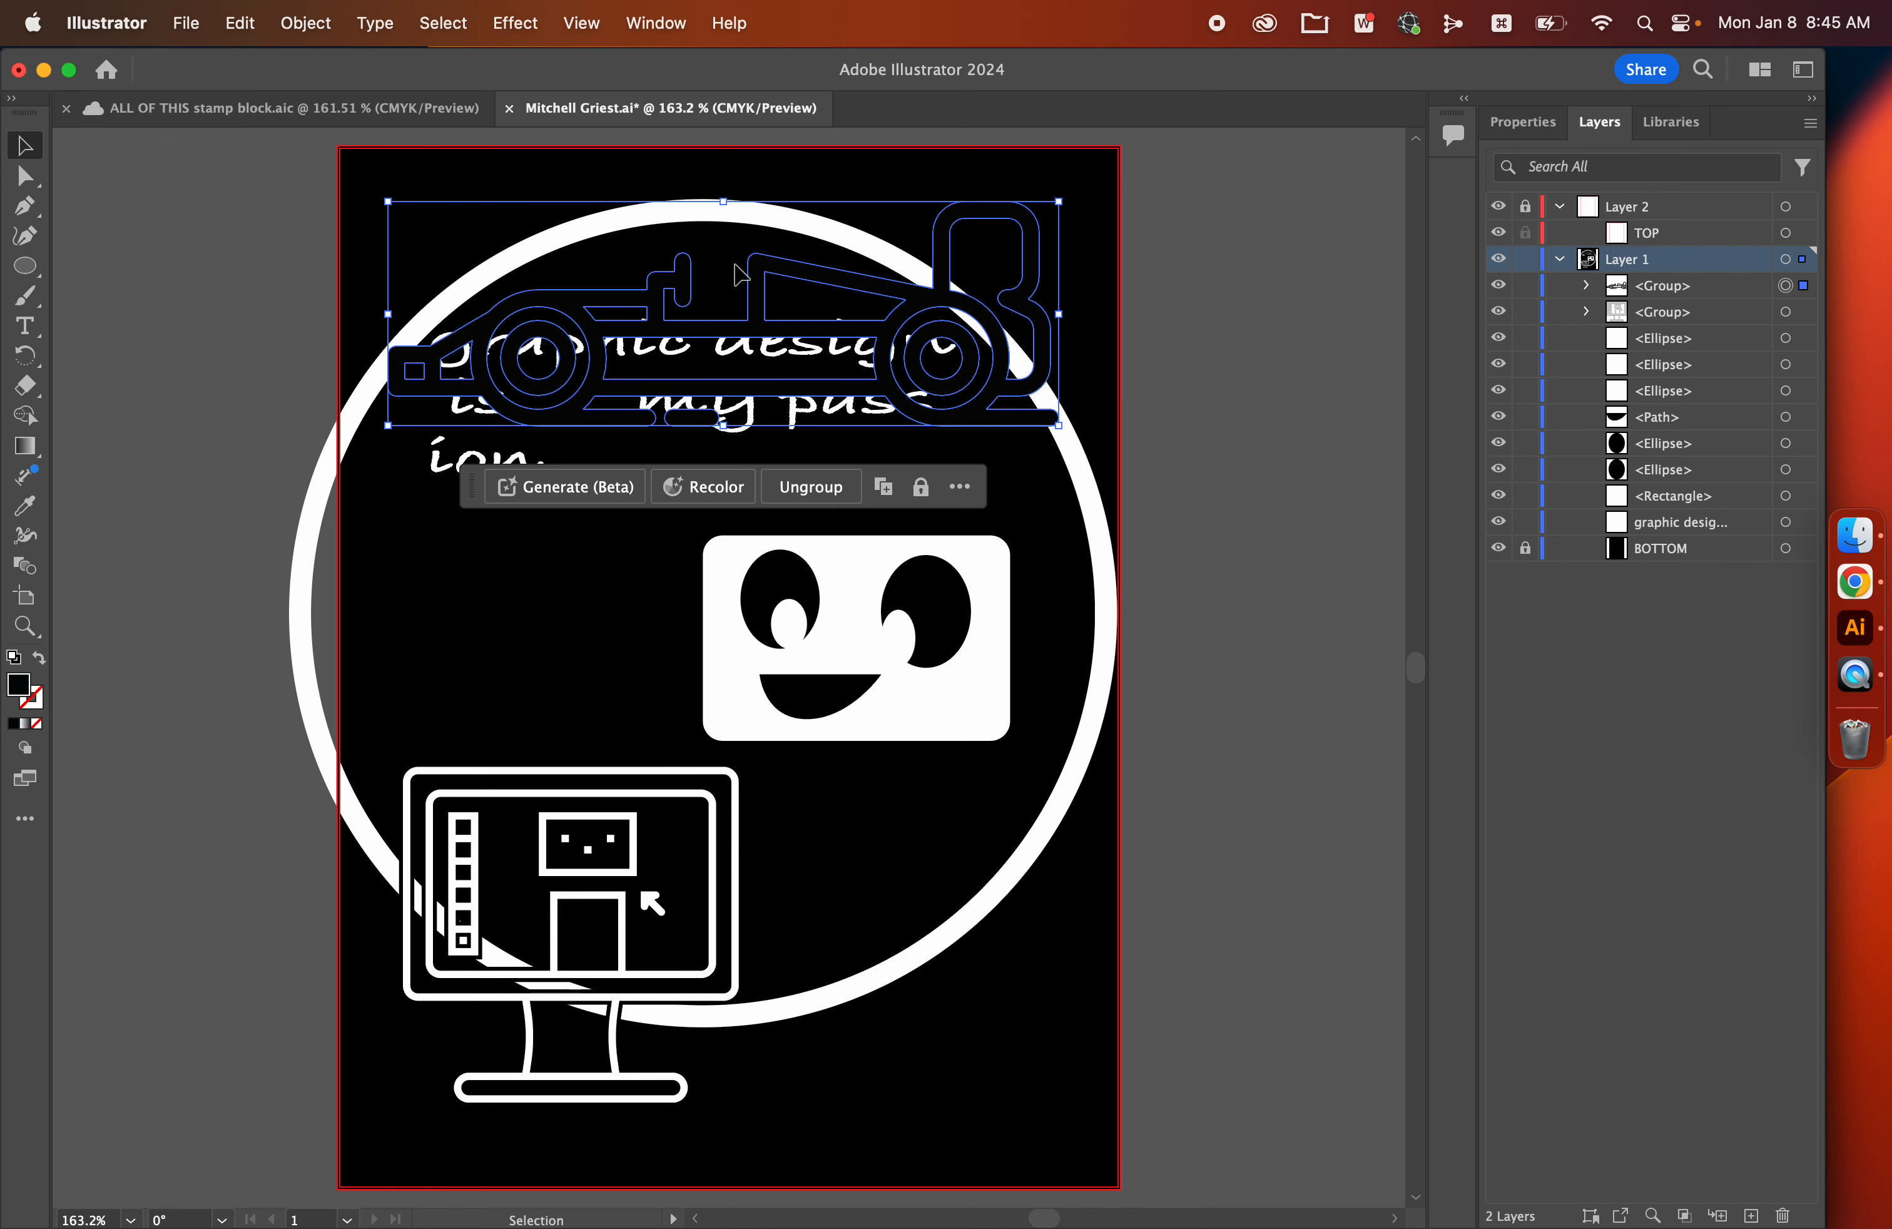
Step: Change the placed racecar's fill to white and deselect it
left_click(1523, 122)
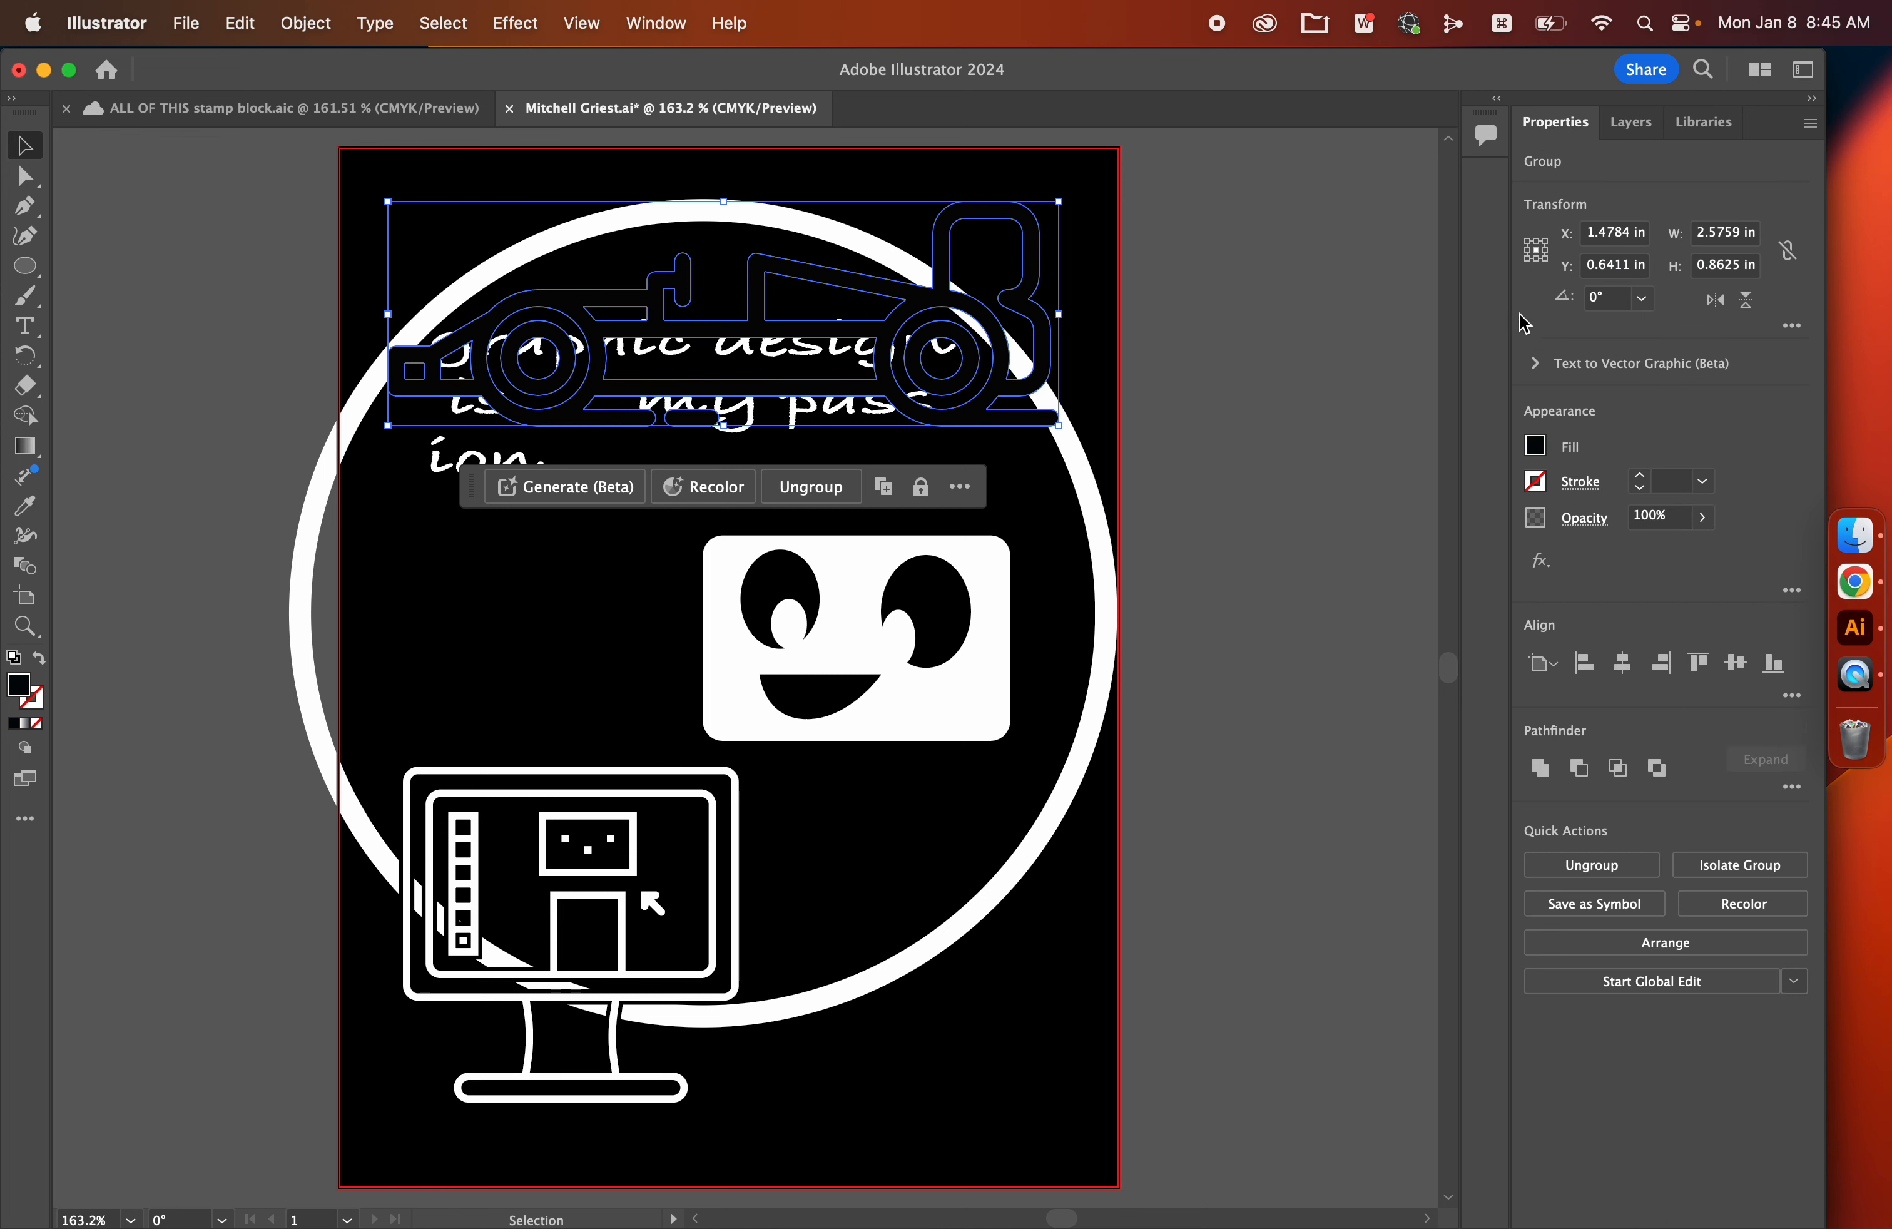
left_click(1536, 447)
left_click(1300, 534)
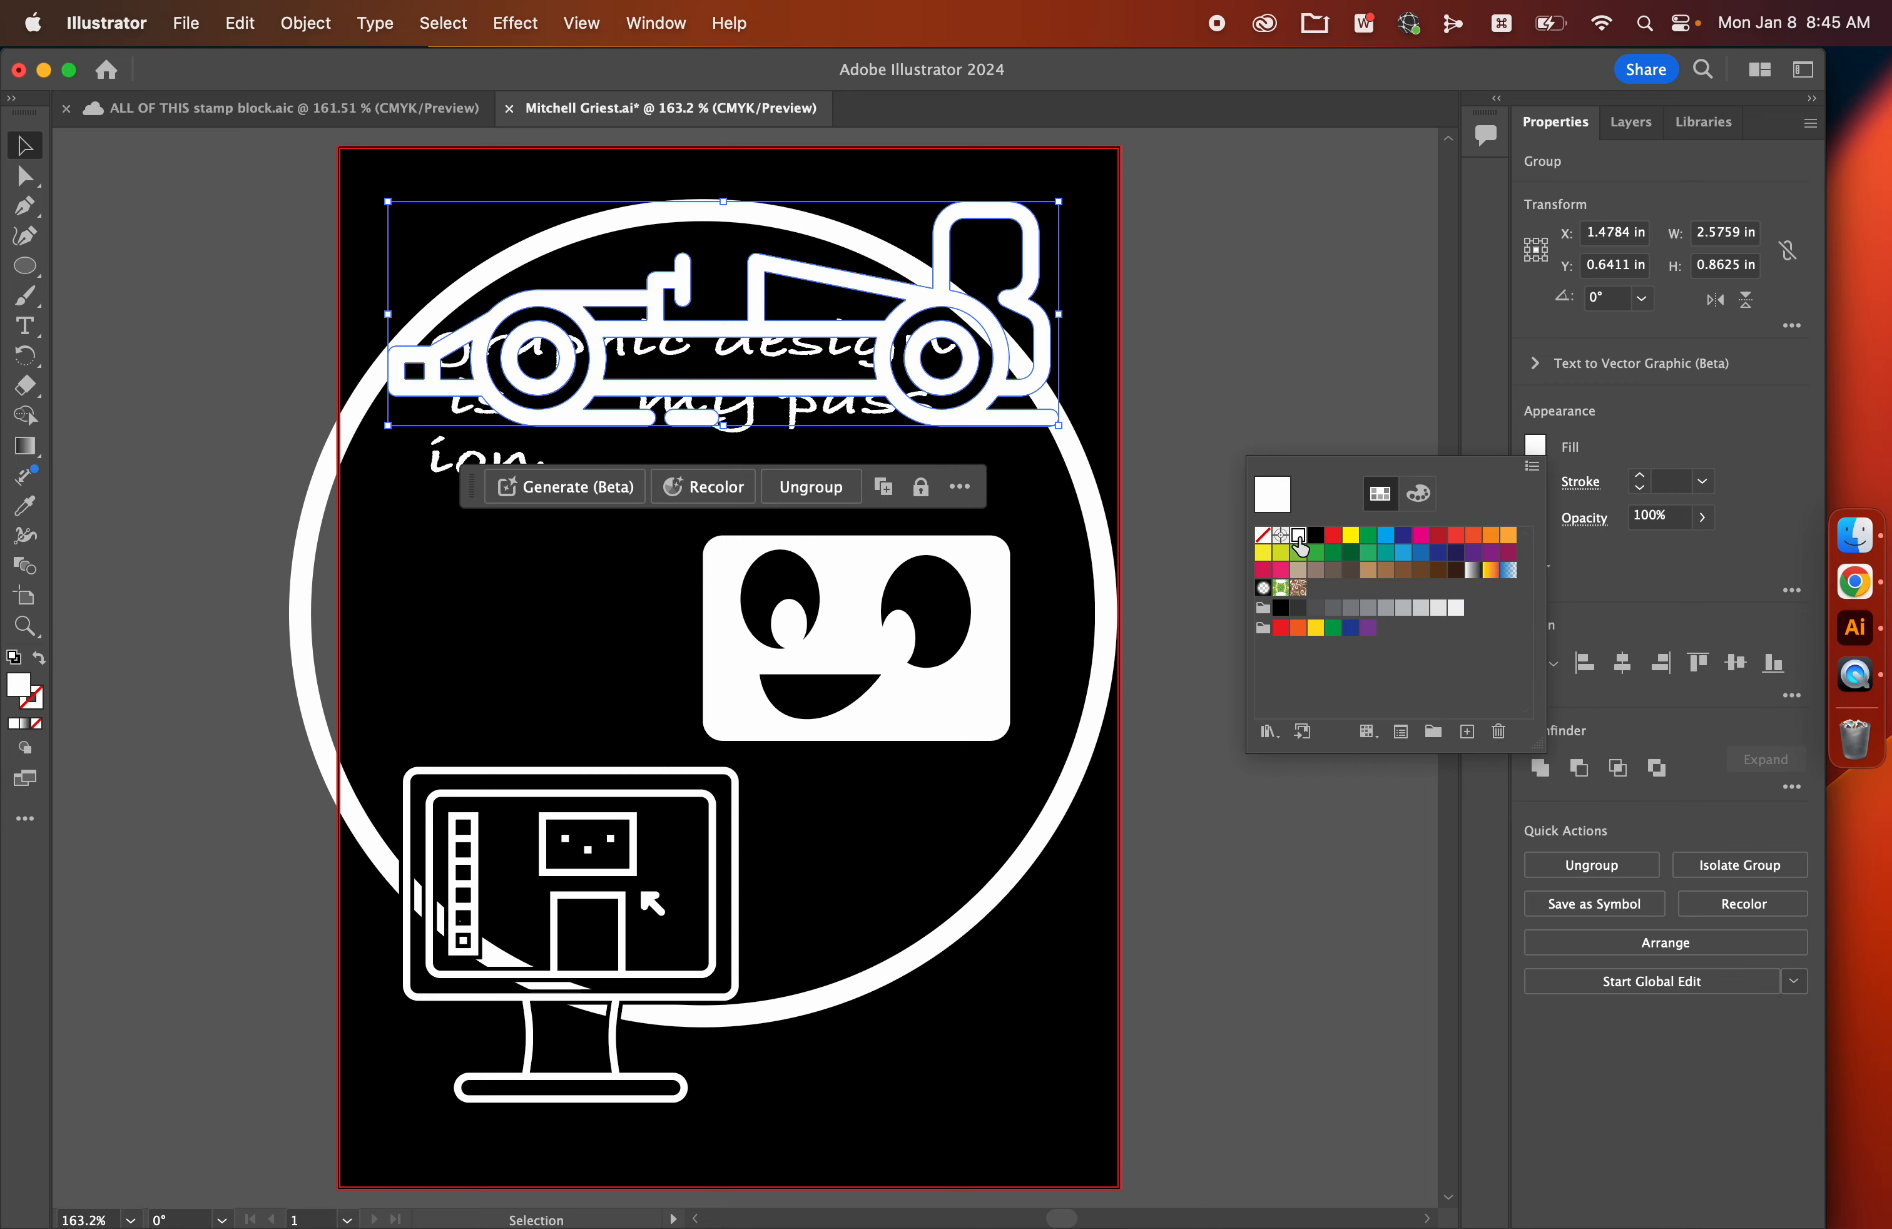
left_click(1250, 330)
Step: Scale the white racecar down and move it to the artboard's lower-right corner beside the monitor stand
left_click_drag(874, 305, 842, 547)
left_click_drag(1030, 444, 804, 519)
left_click_drag(624, 606, 900, 1091)
left_click(1171, 1026)
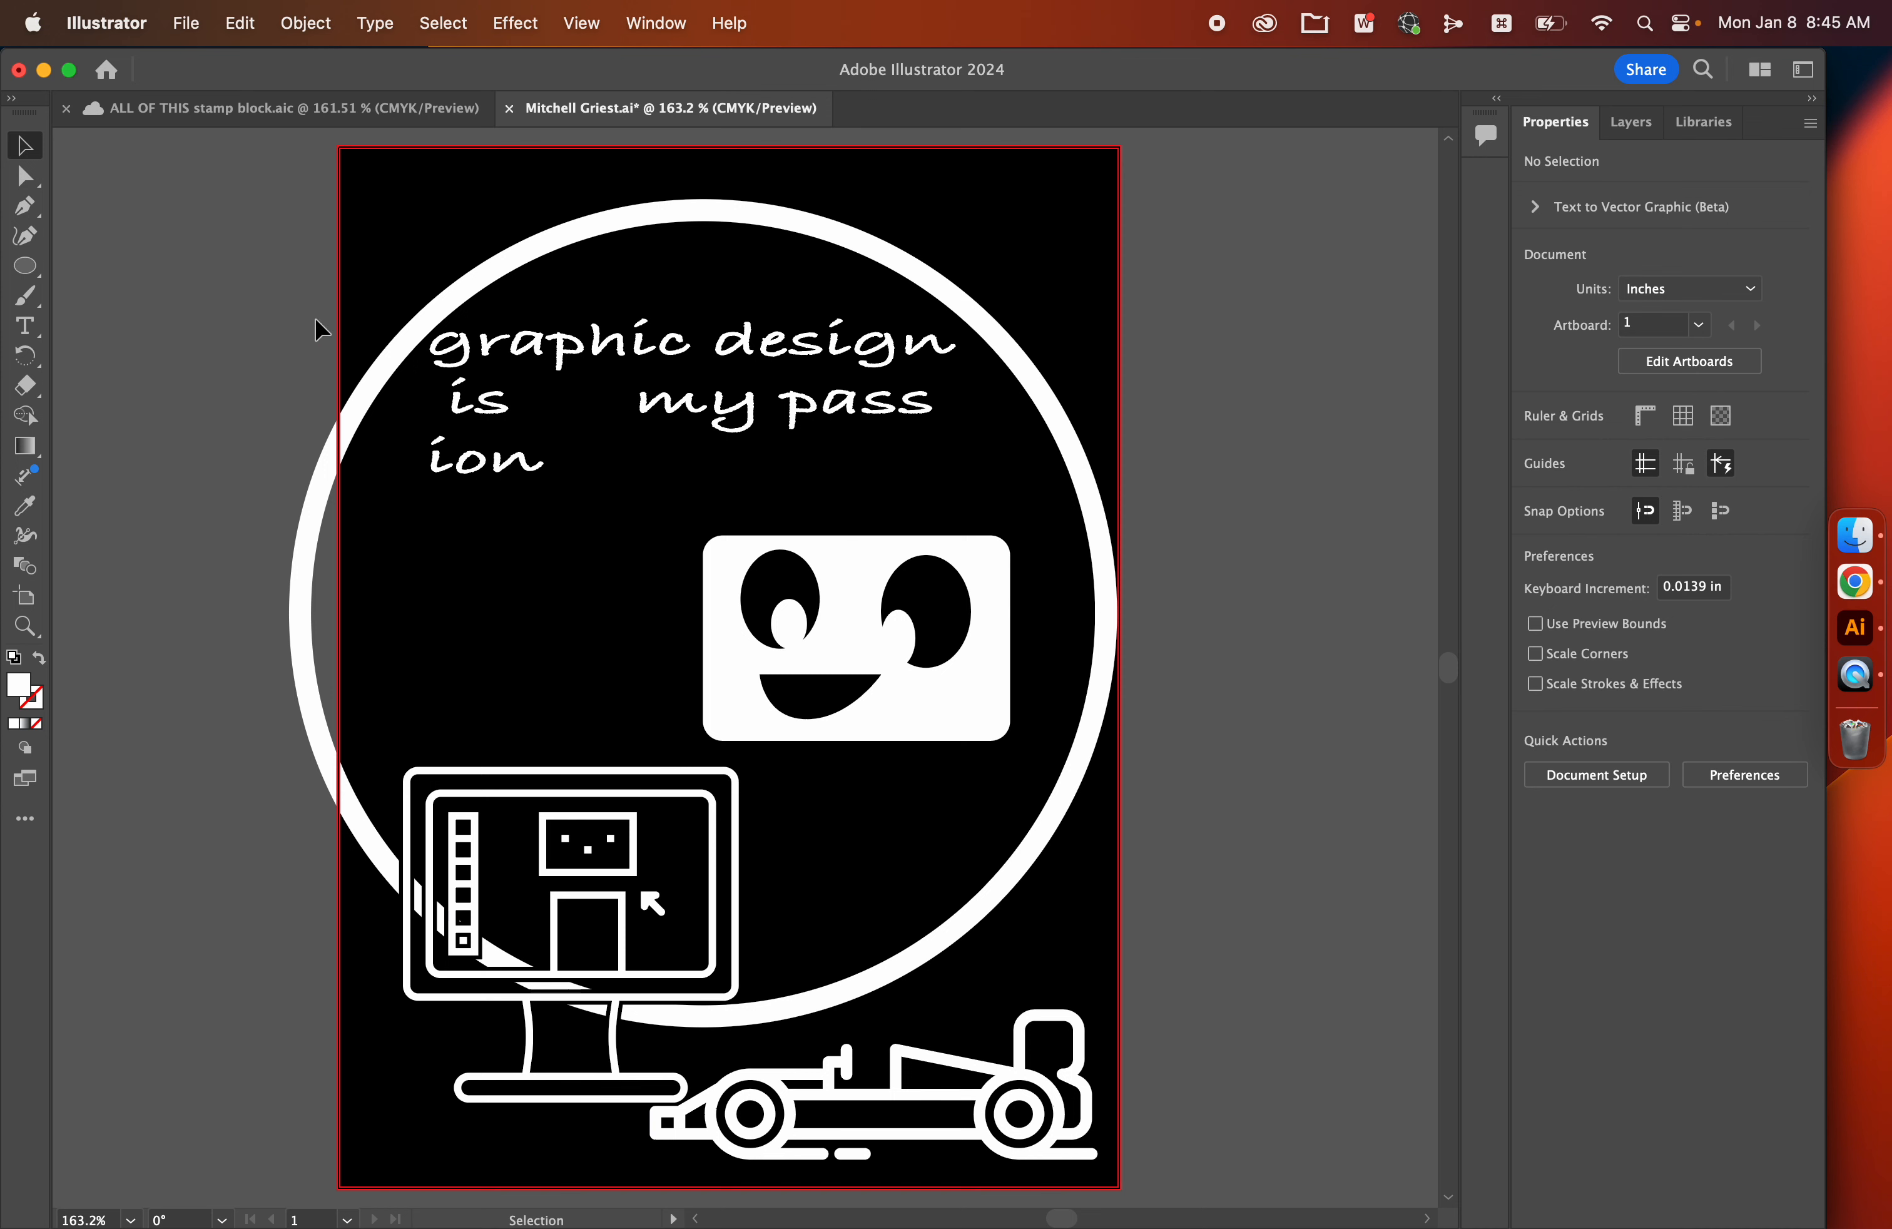
left_click(331, 110)
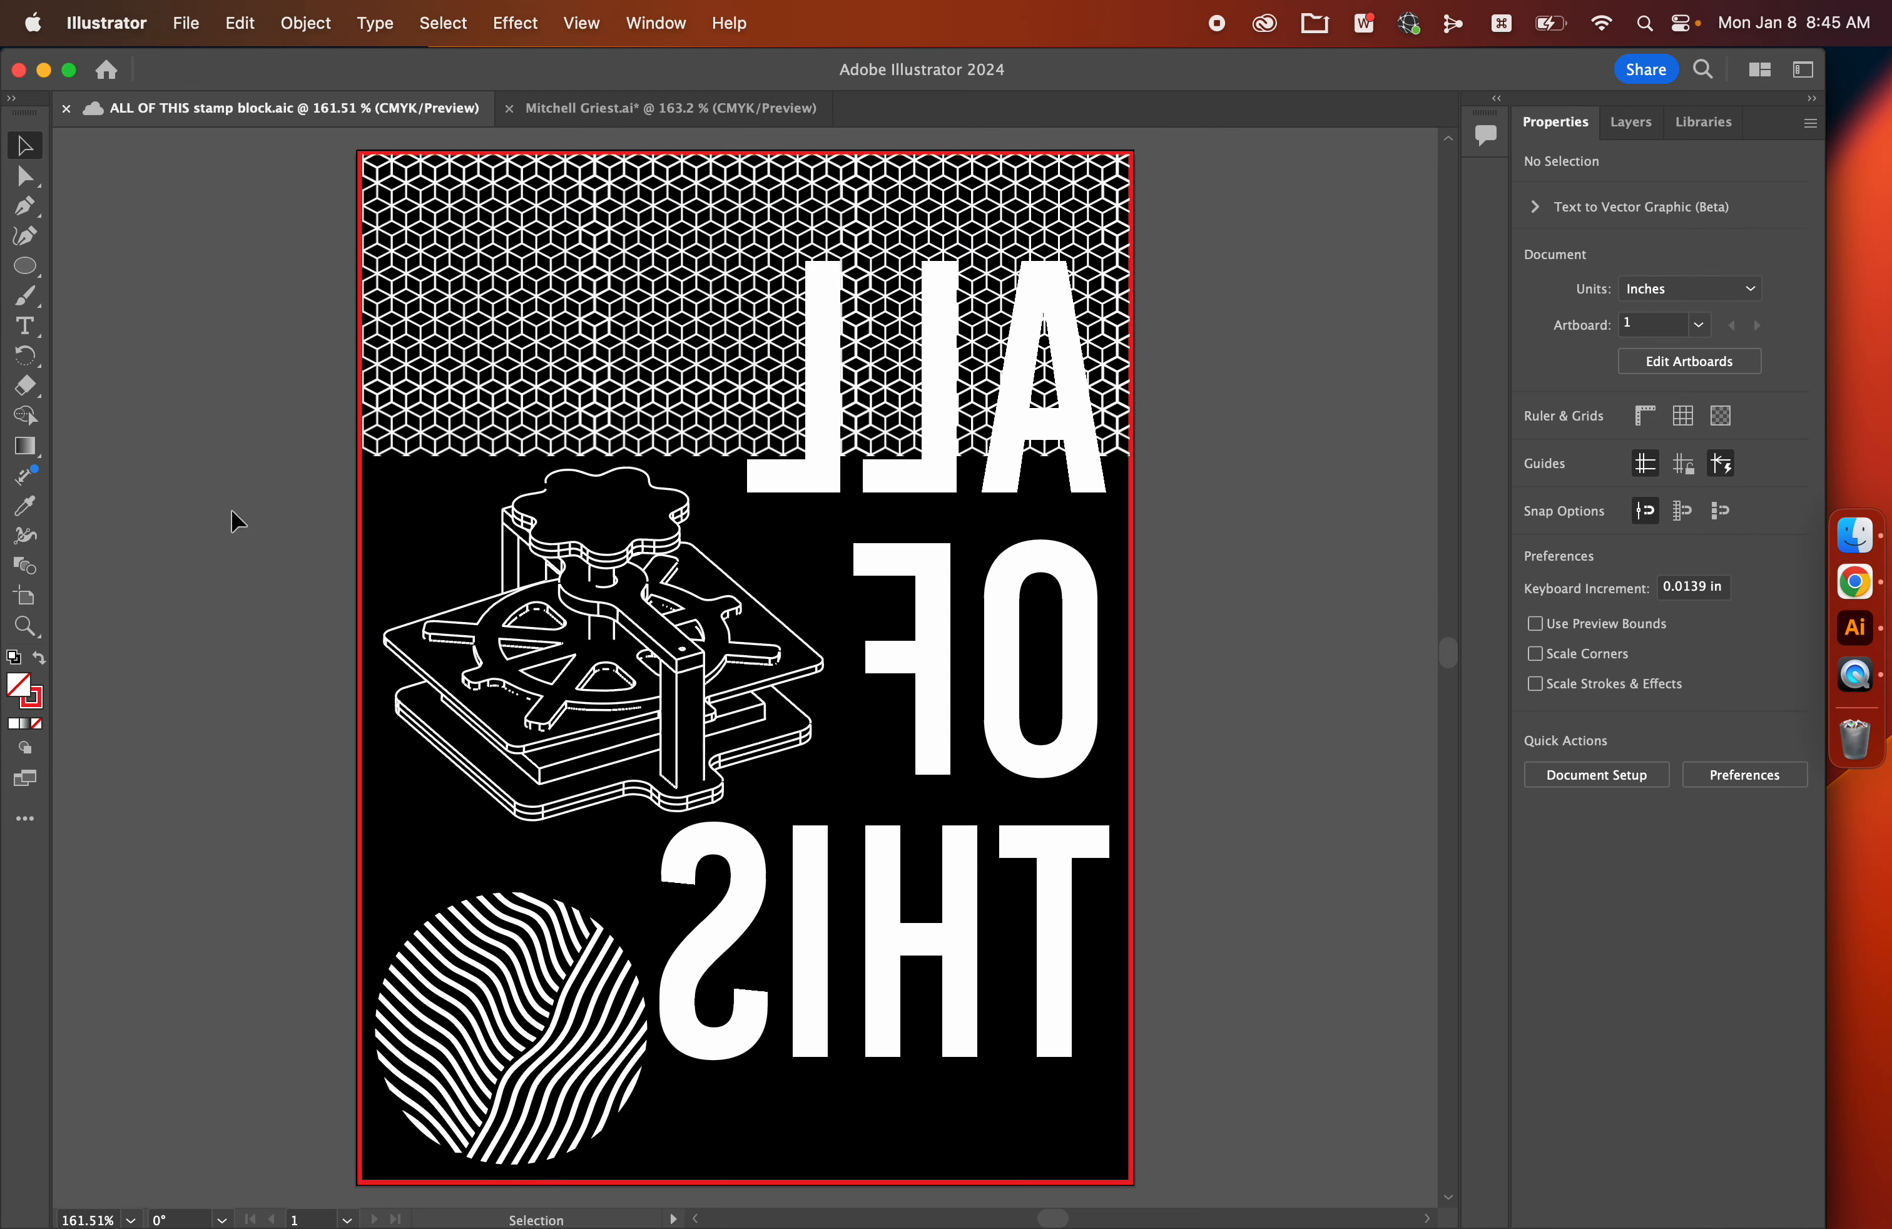
left_click(549, 109)
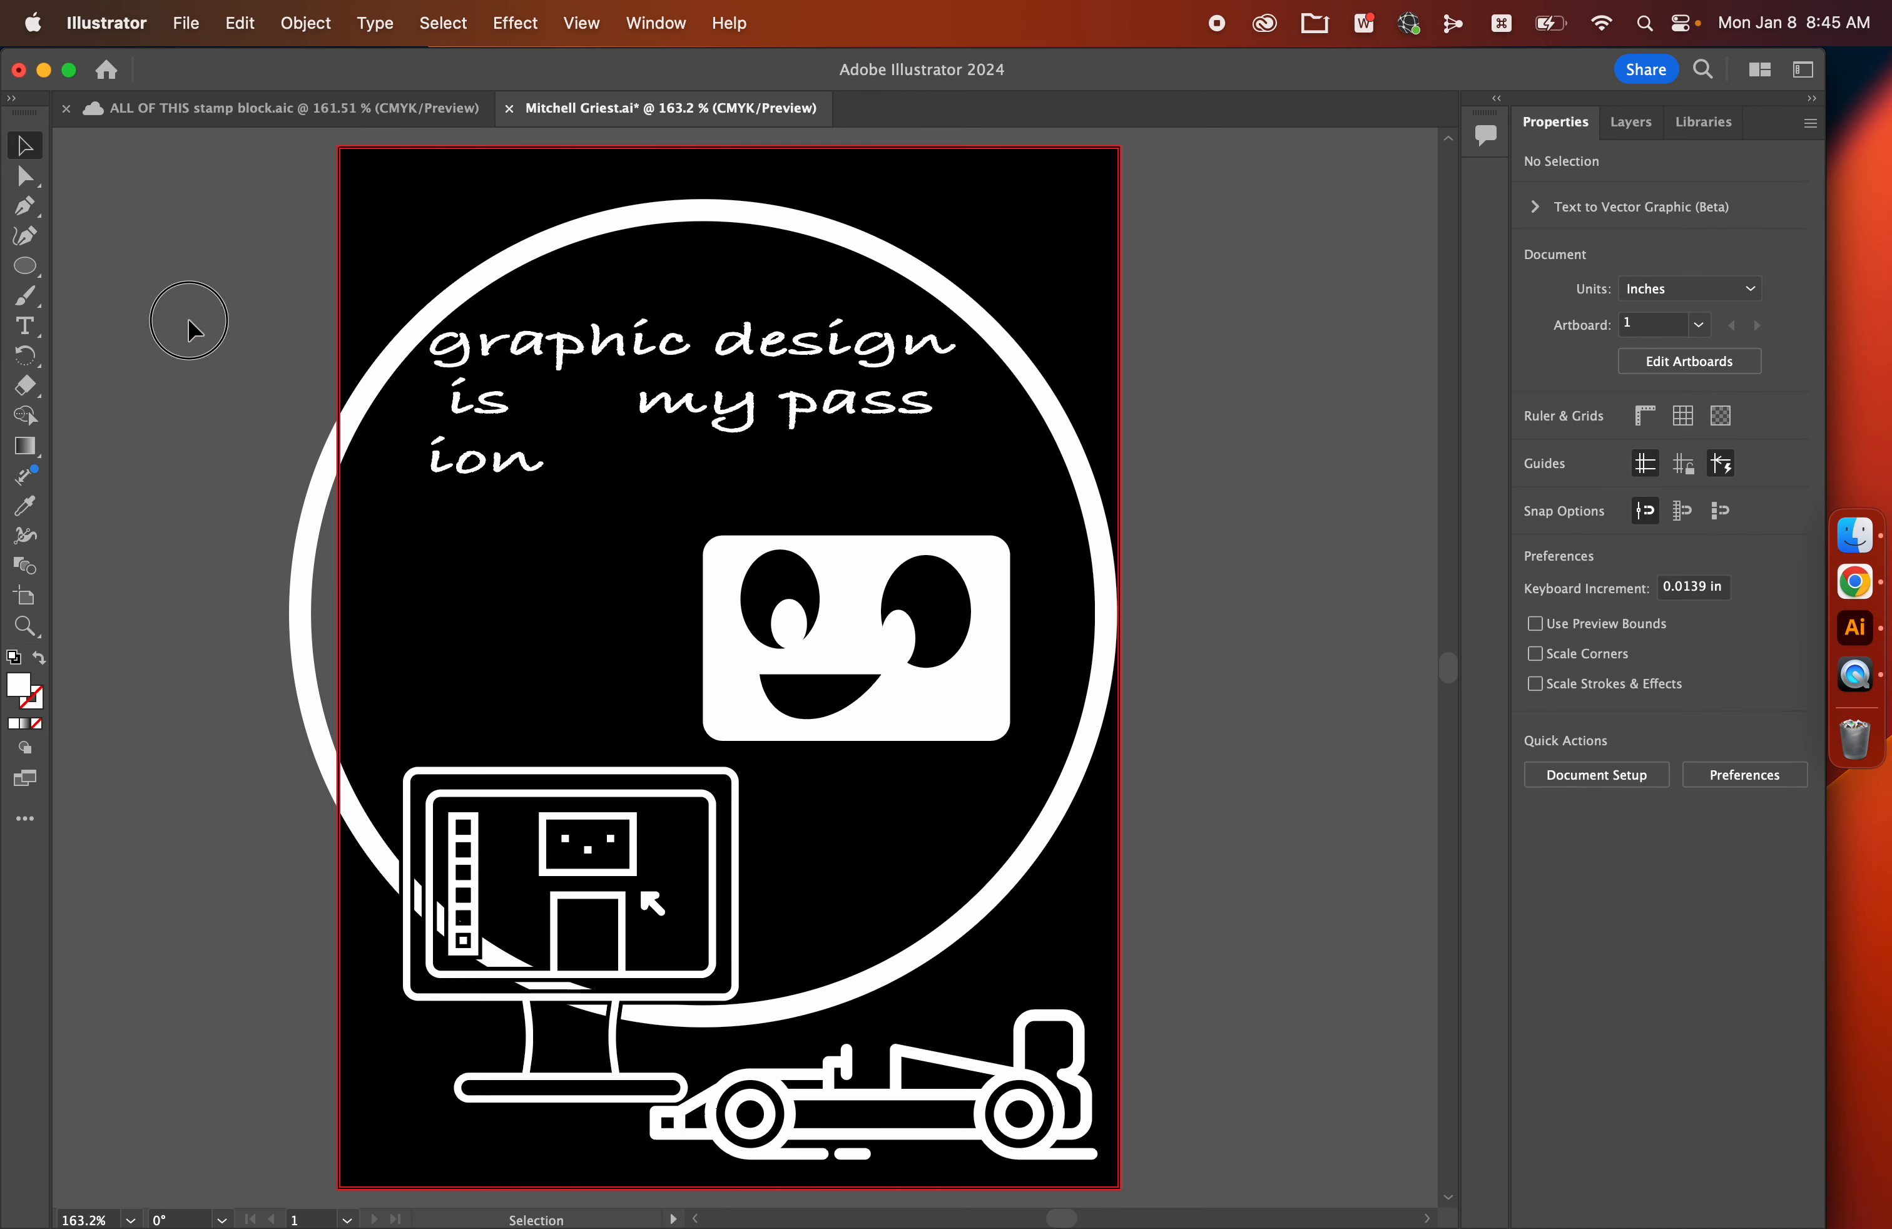
Step: Delete all unlocked artwork from the artboard, keeping the locked black background and red border
key("a")
key("super+a")
key("Delete")
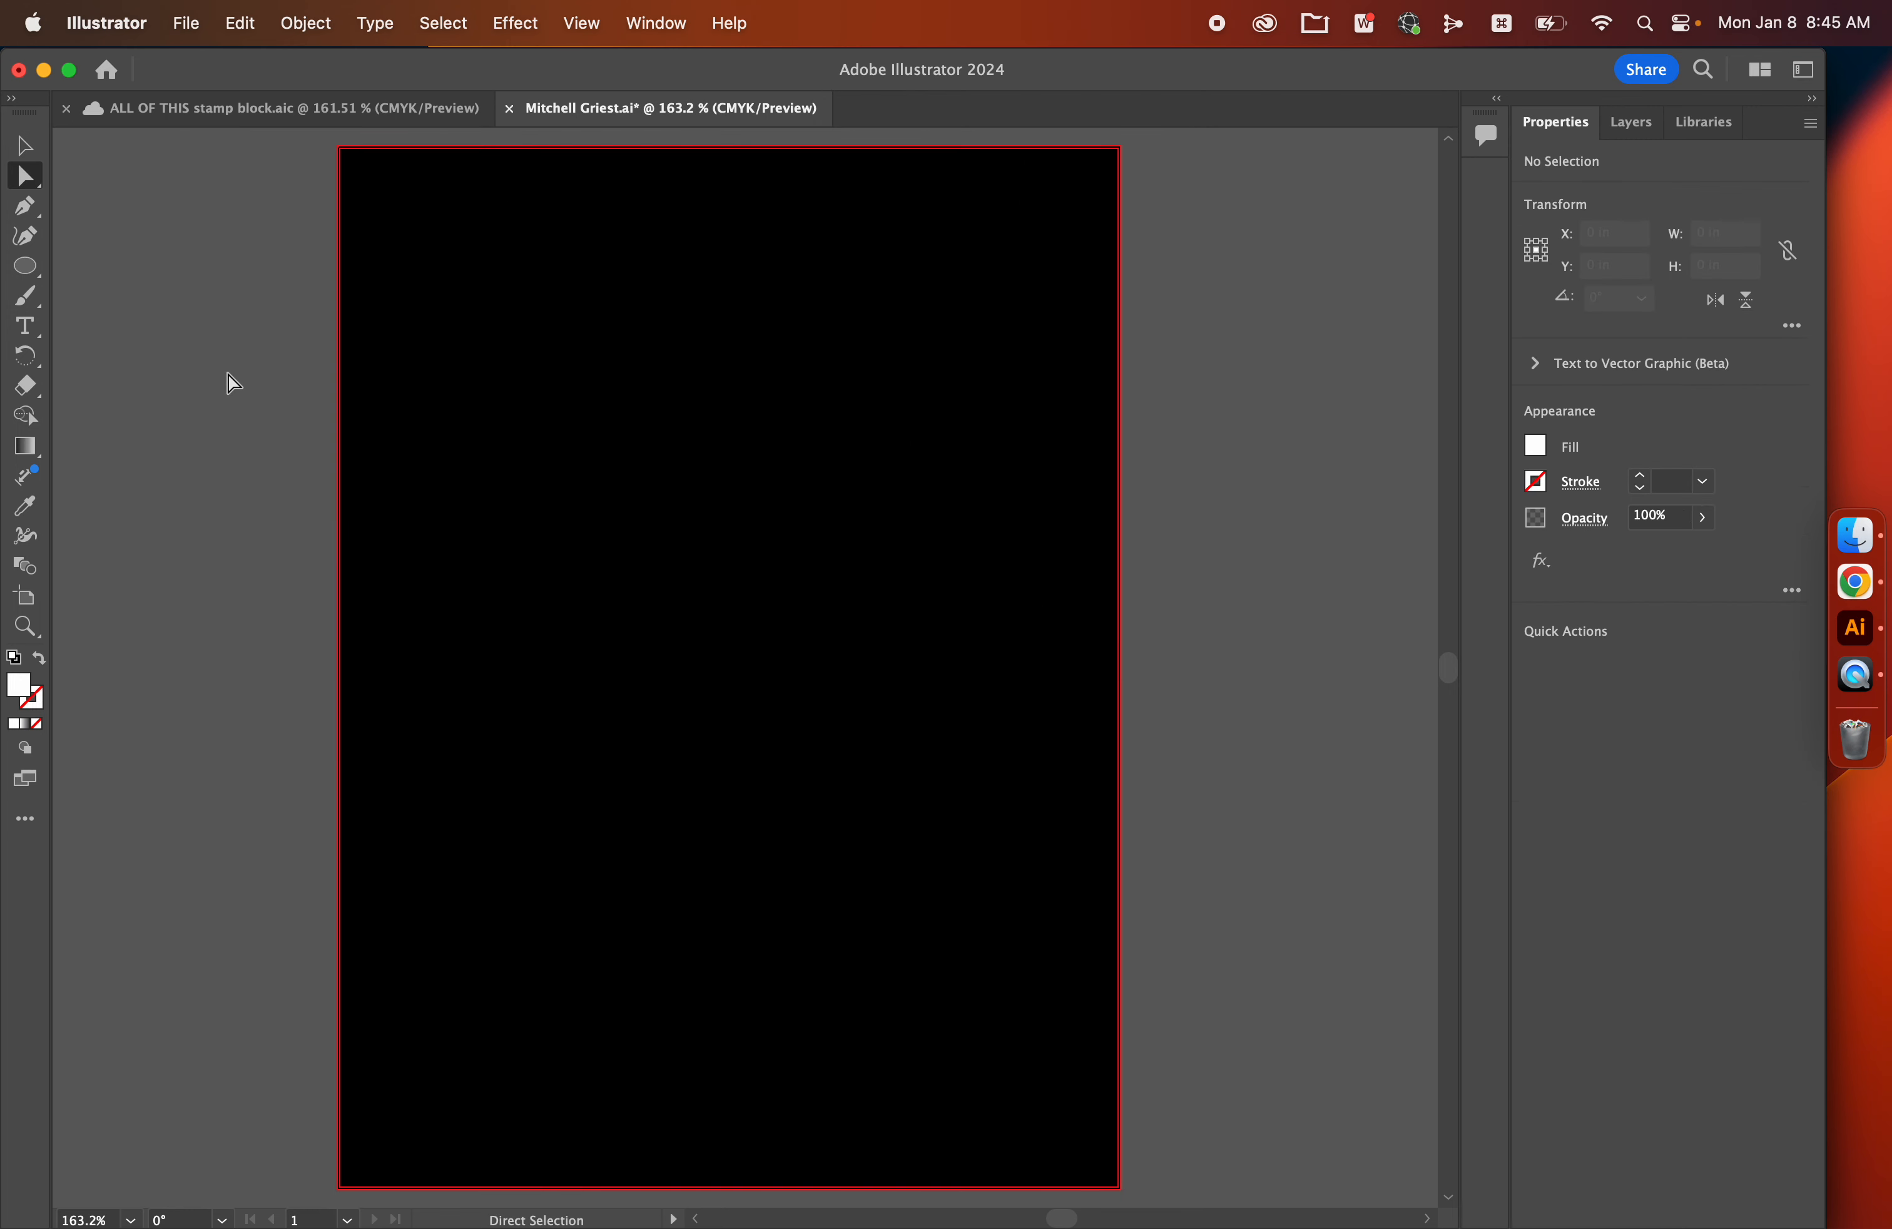
key("v")
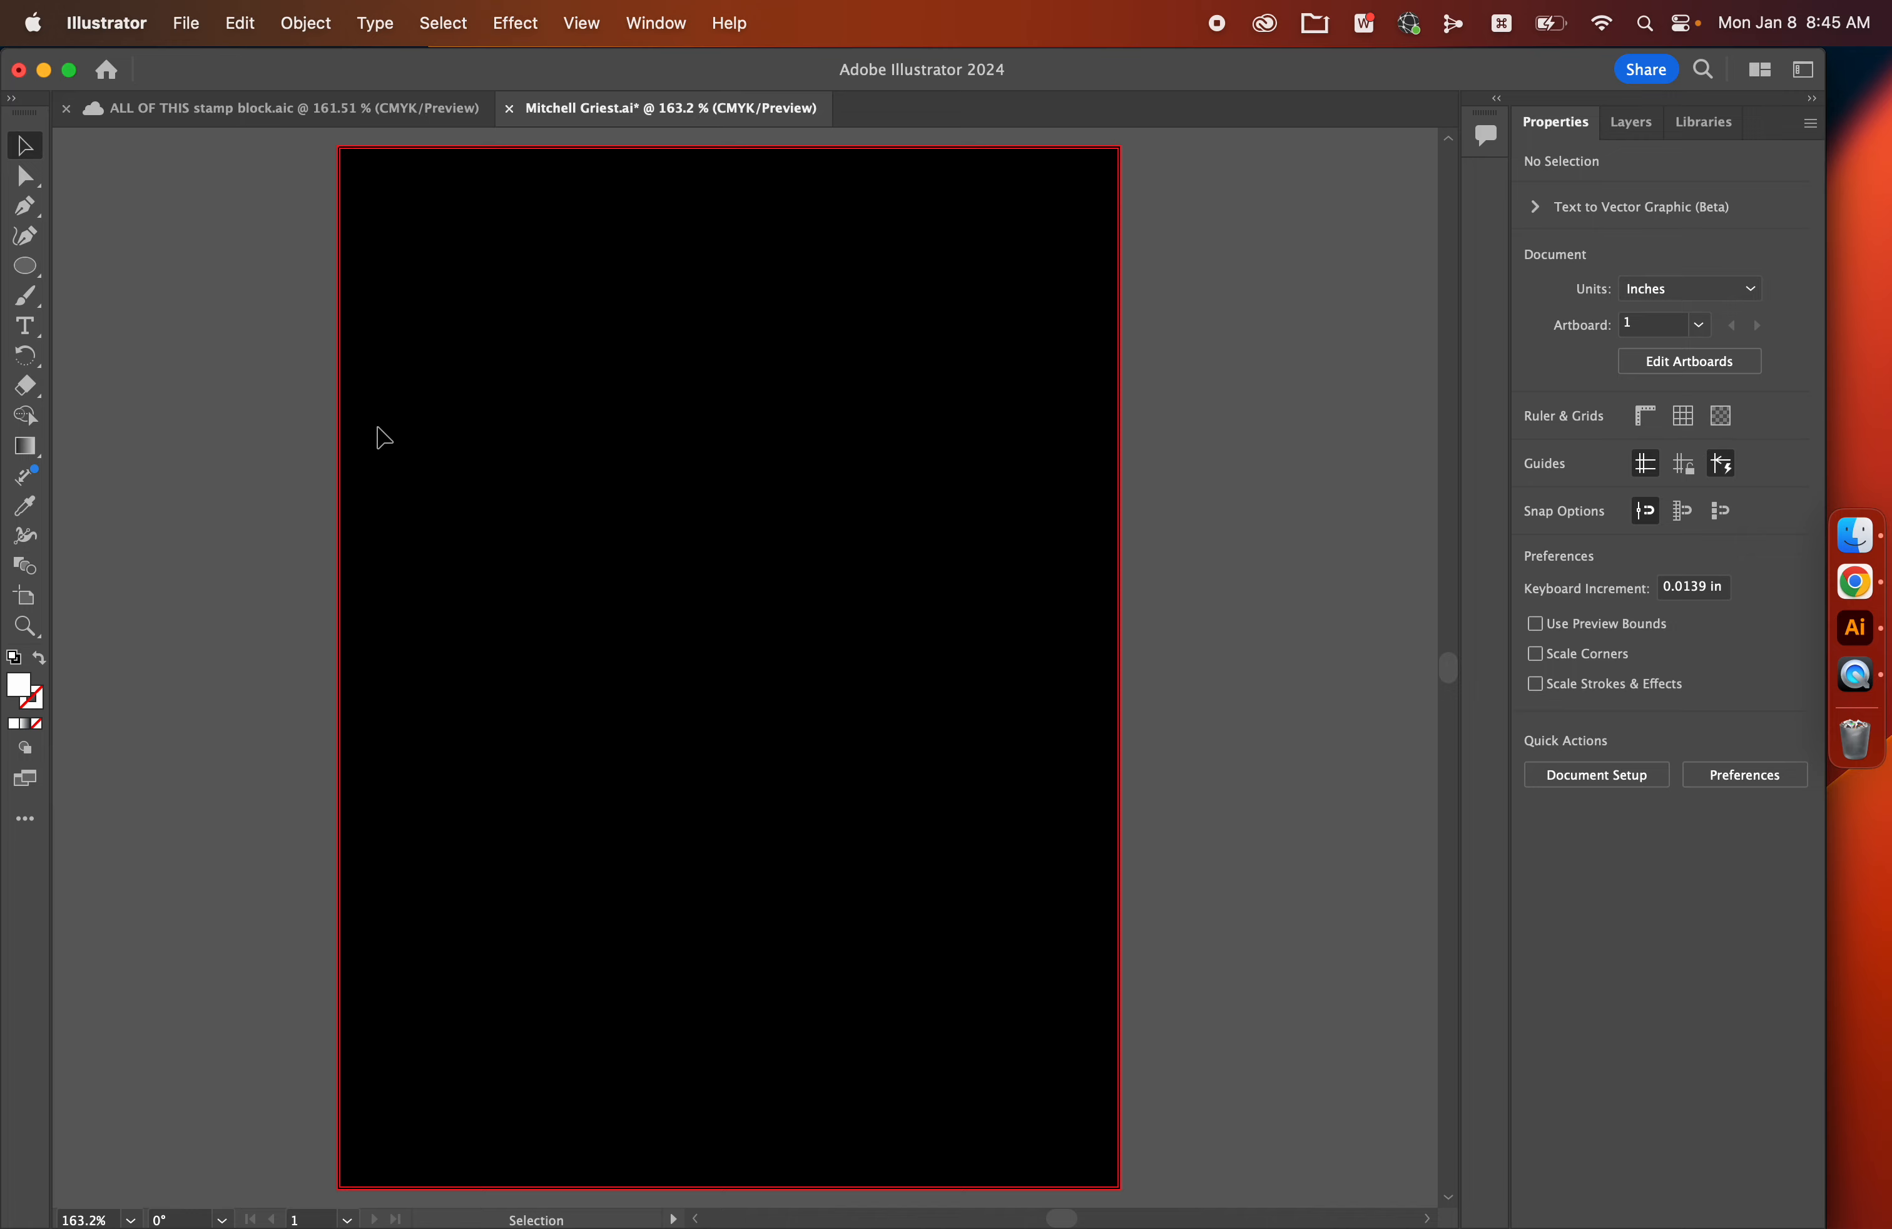
Step: Place noun-racecar-2573222.svg near the artboard's upper-left corner at about 0.35 in wide
key("super+shift+p")
double_click(679, 476)
left_click_drag(398, 249, 494, 305)
Step: Change the small racecar's fill to white and deselect it
left_click(1545, 453)
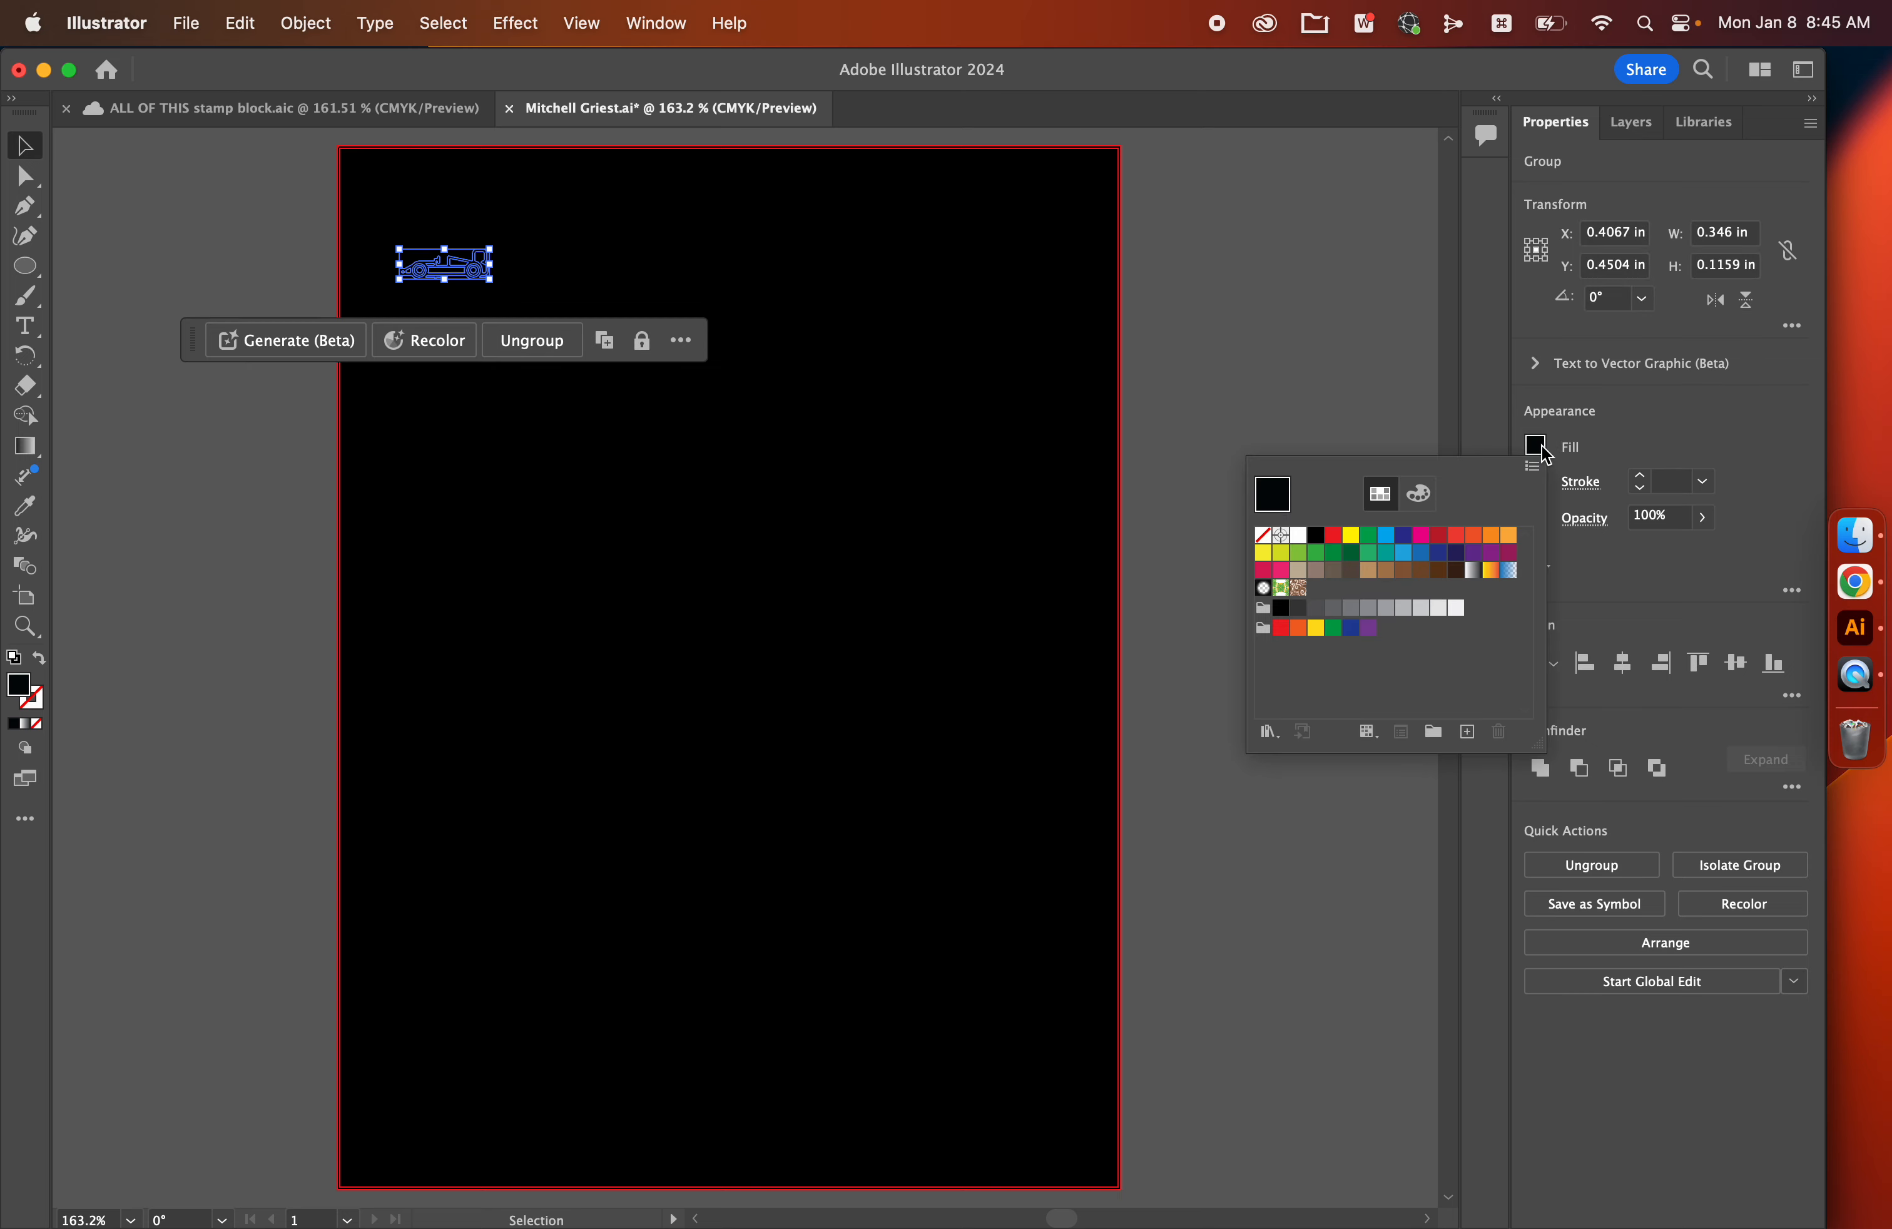
left_click(1297, 542)
left_click(151, 222)
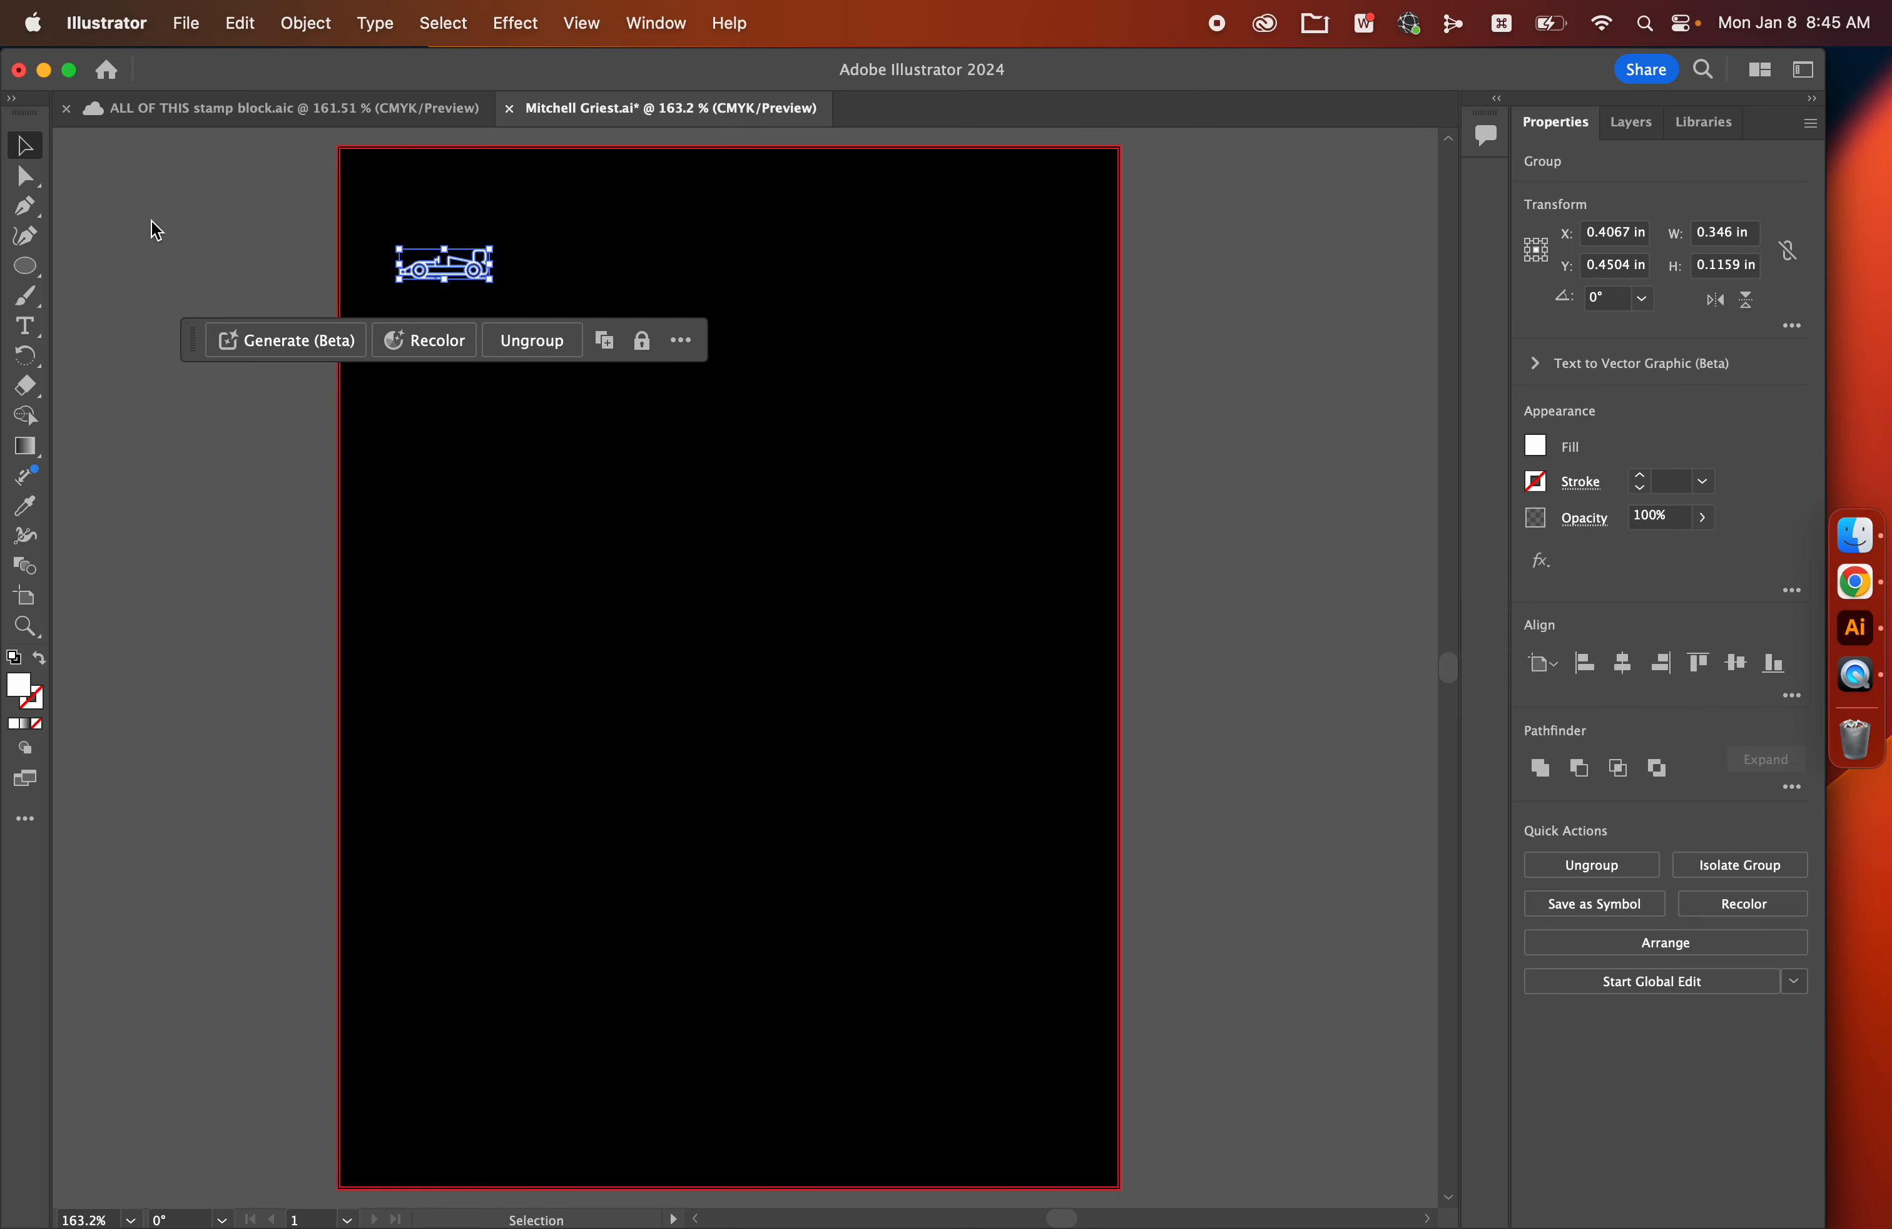
left_click(177, 242)
Step: Turn the small white racecar into a grid repeat with alternate rows offset in a brick layout
left_click(444, 266)
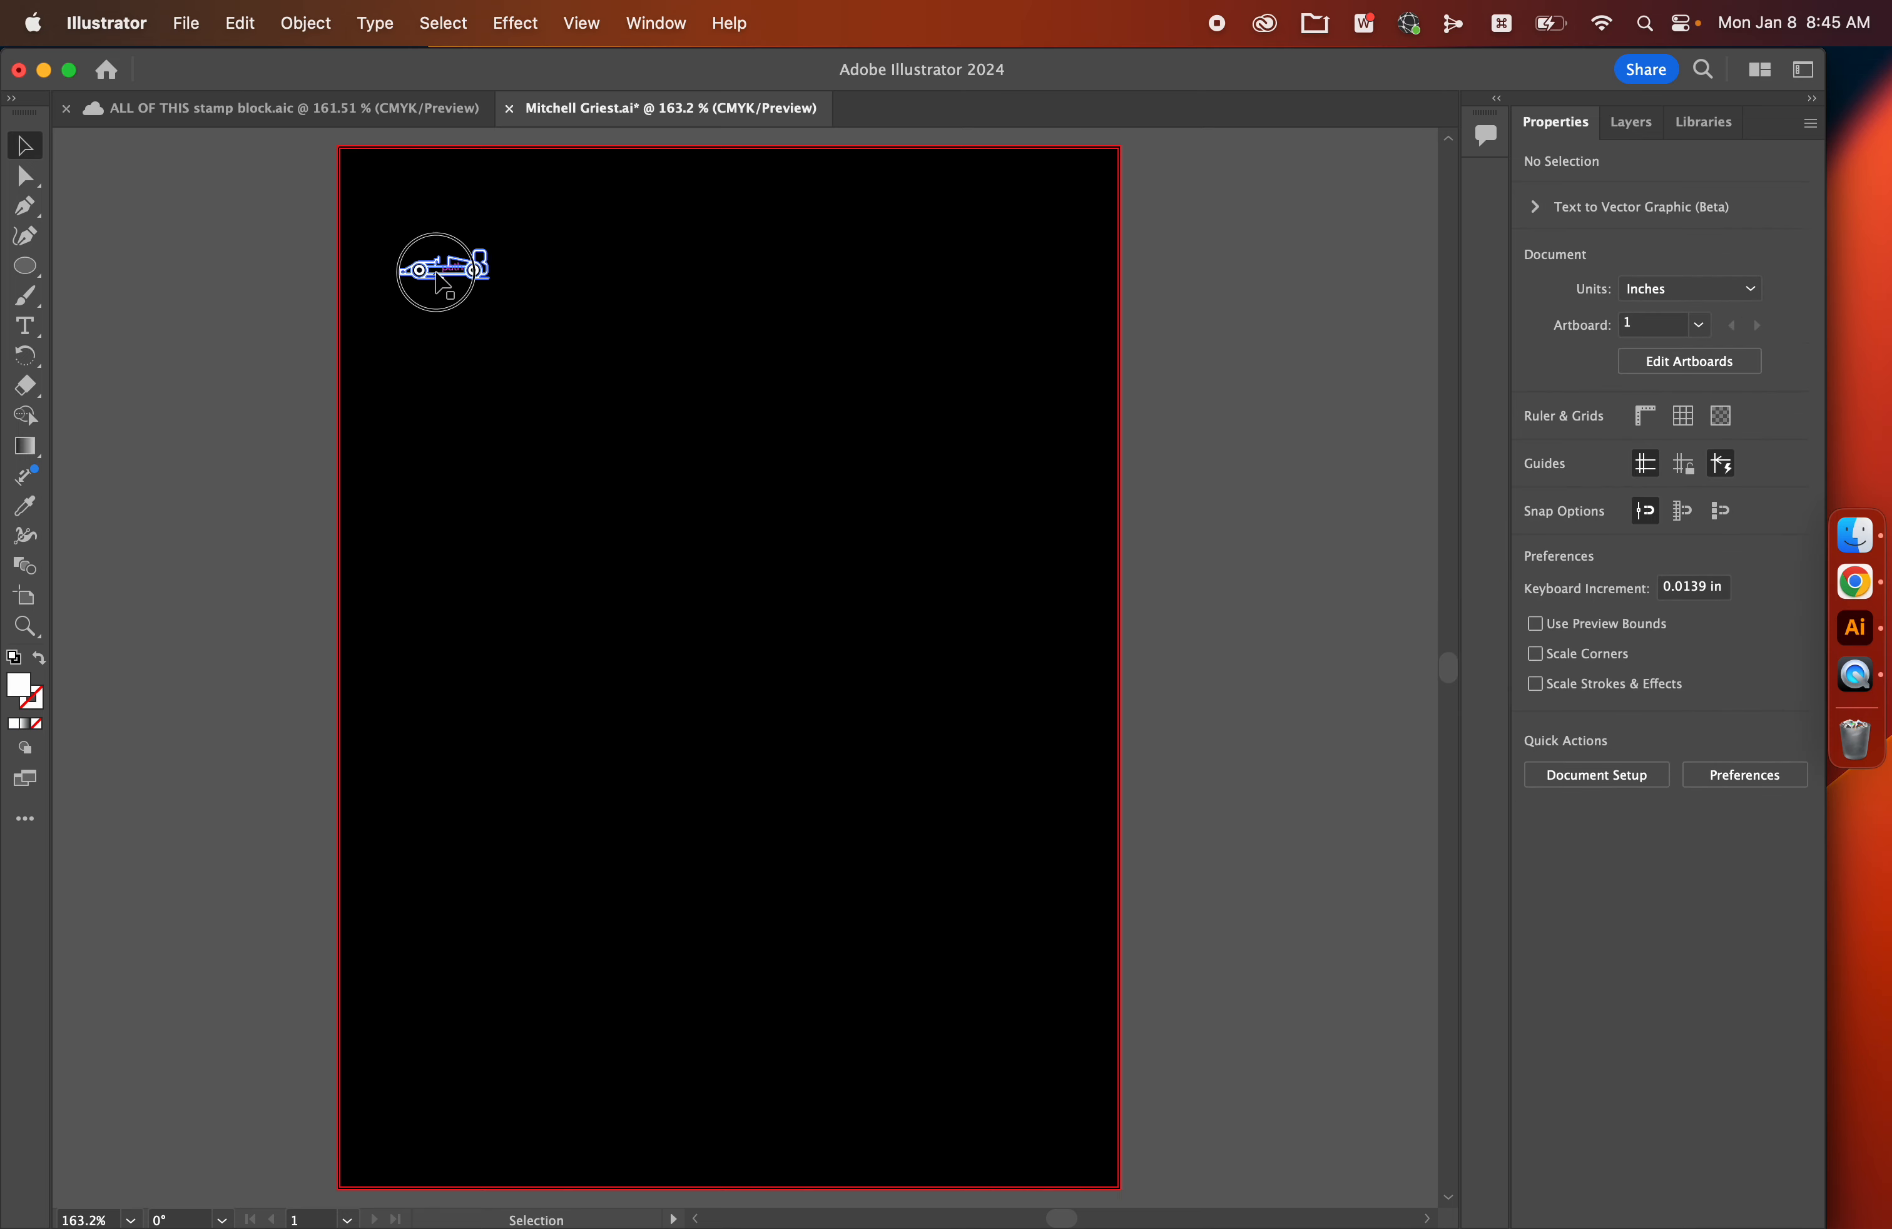
left_click(311, 28)
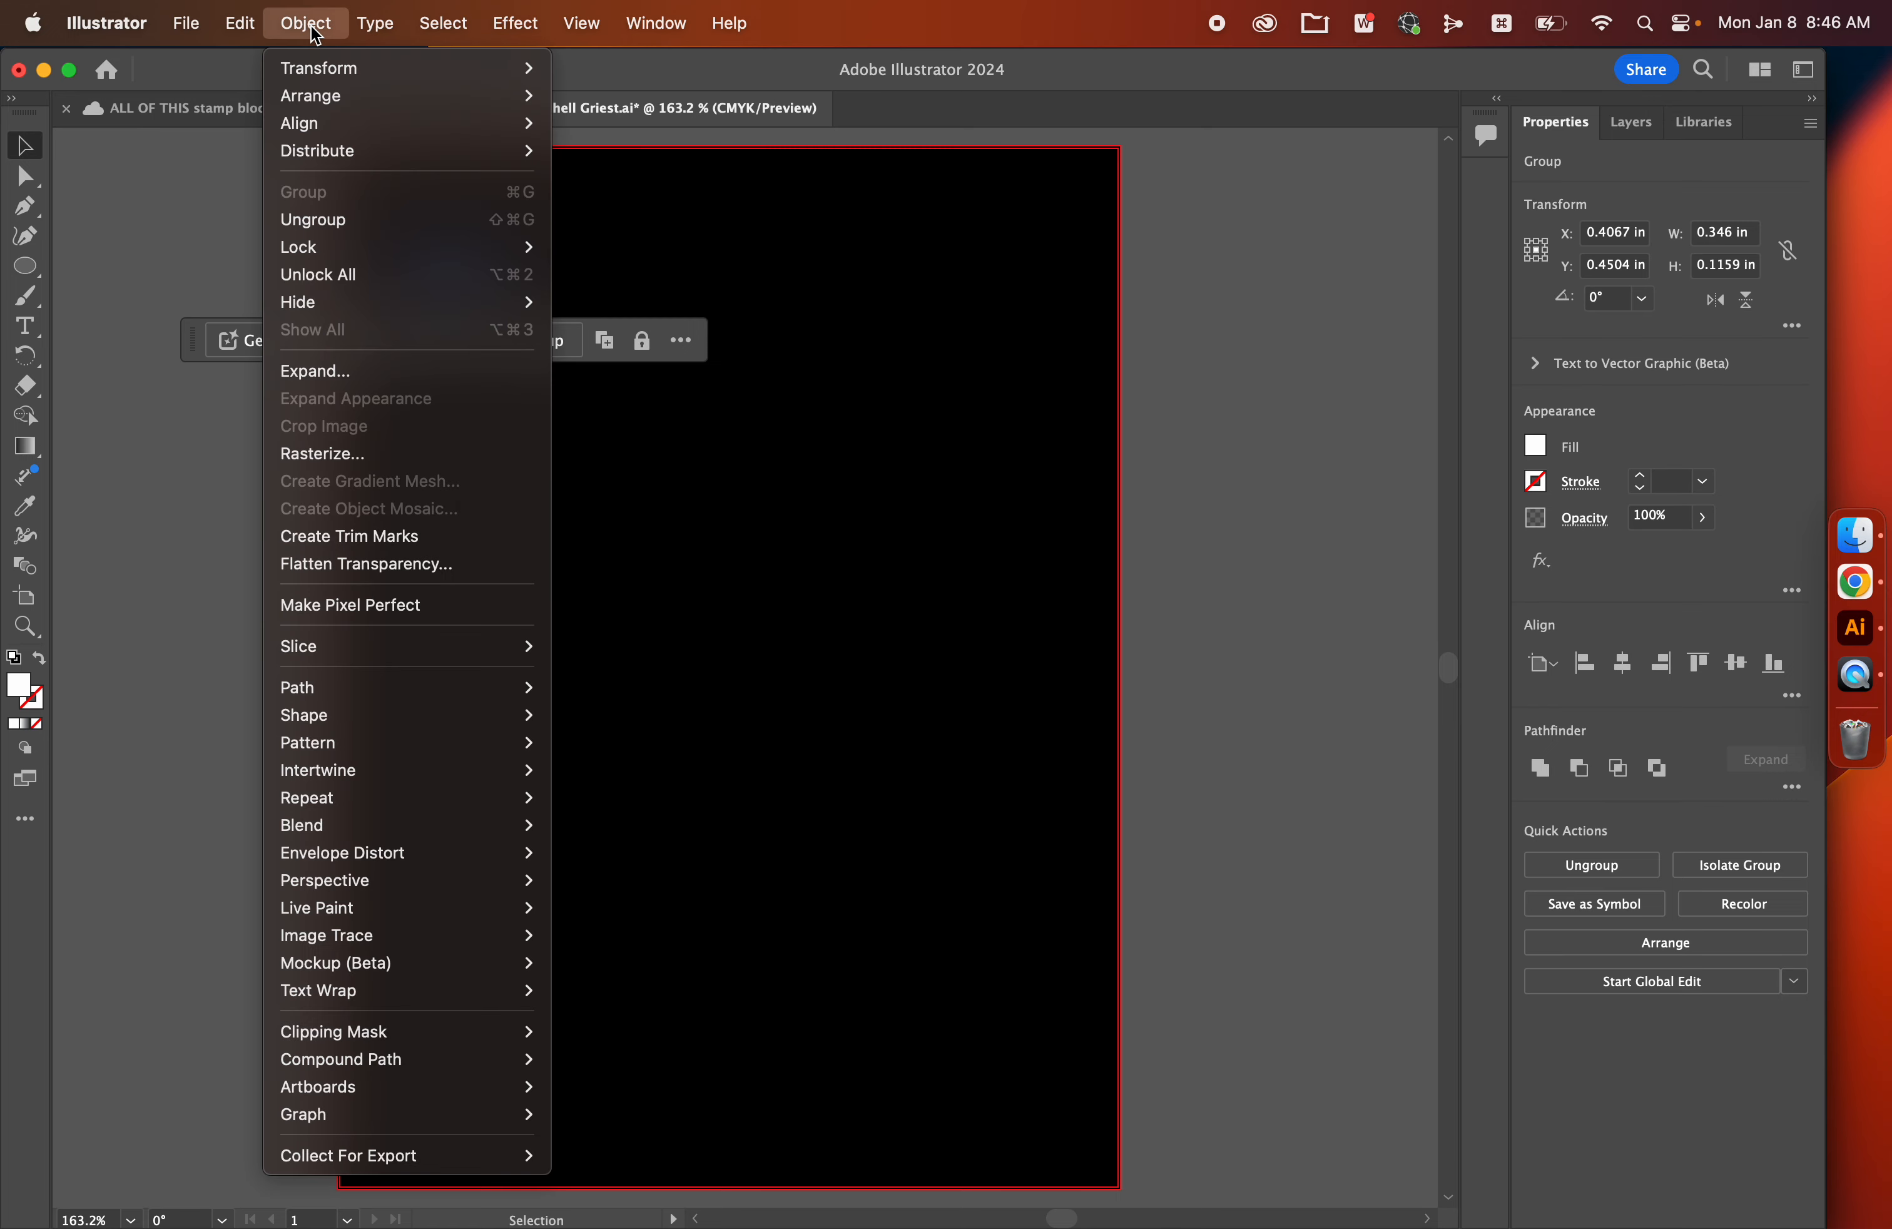
mouse_move(354, 719)
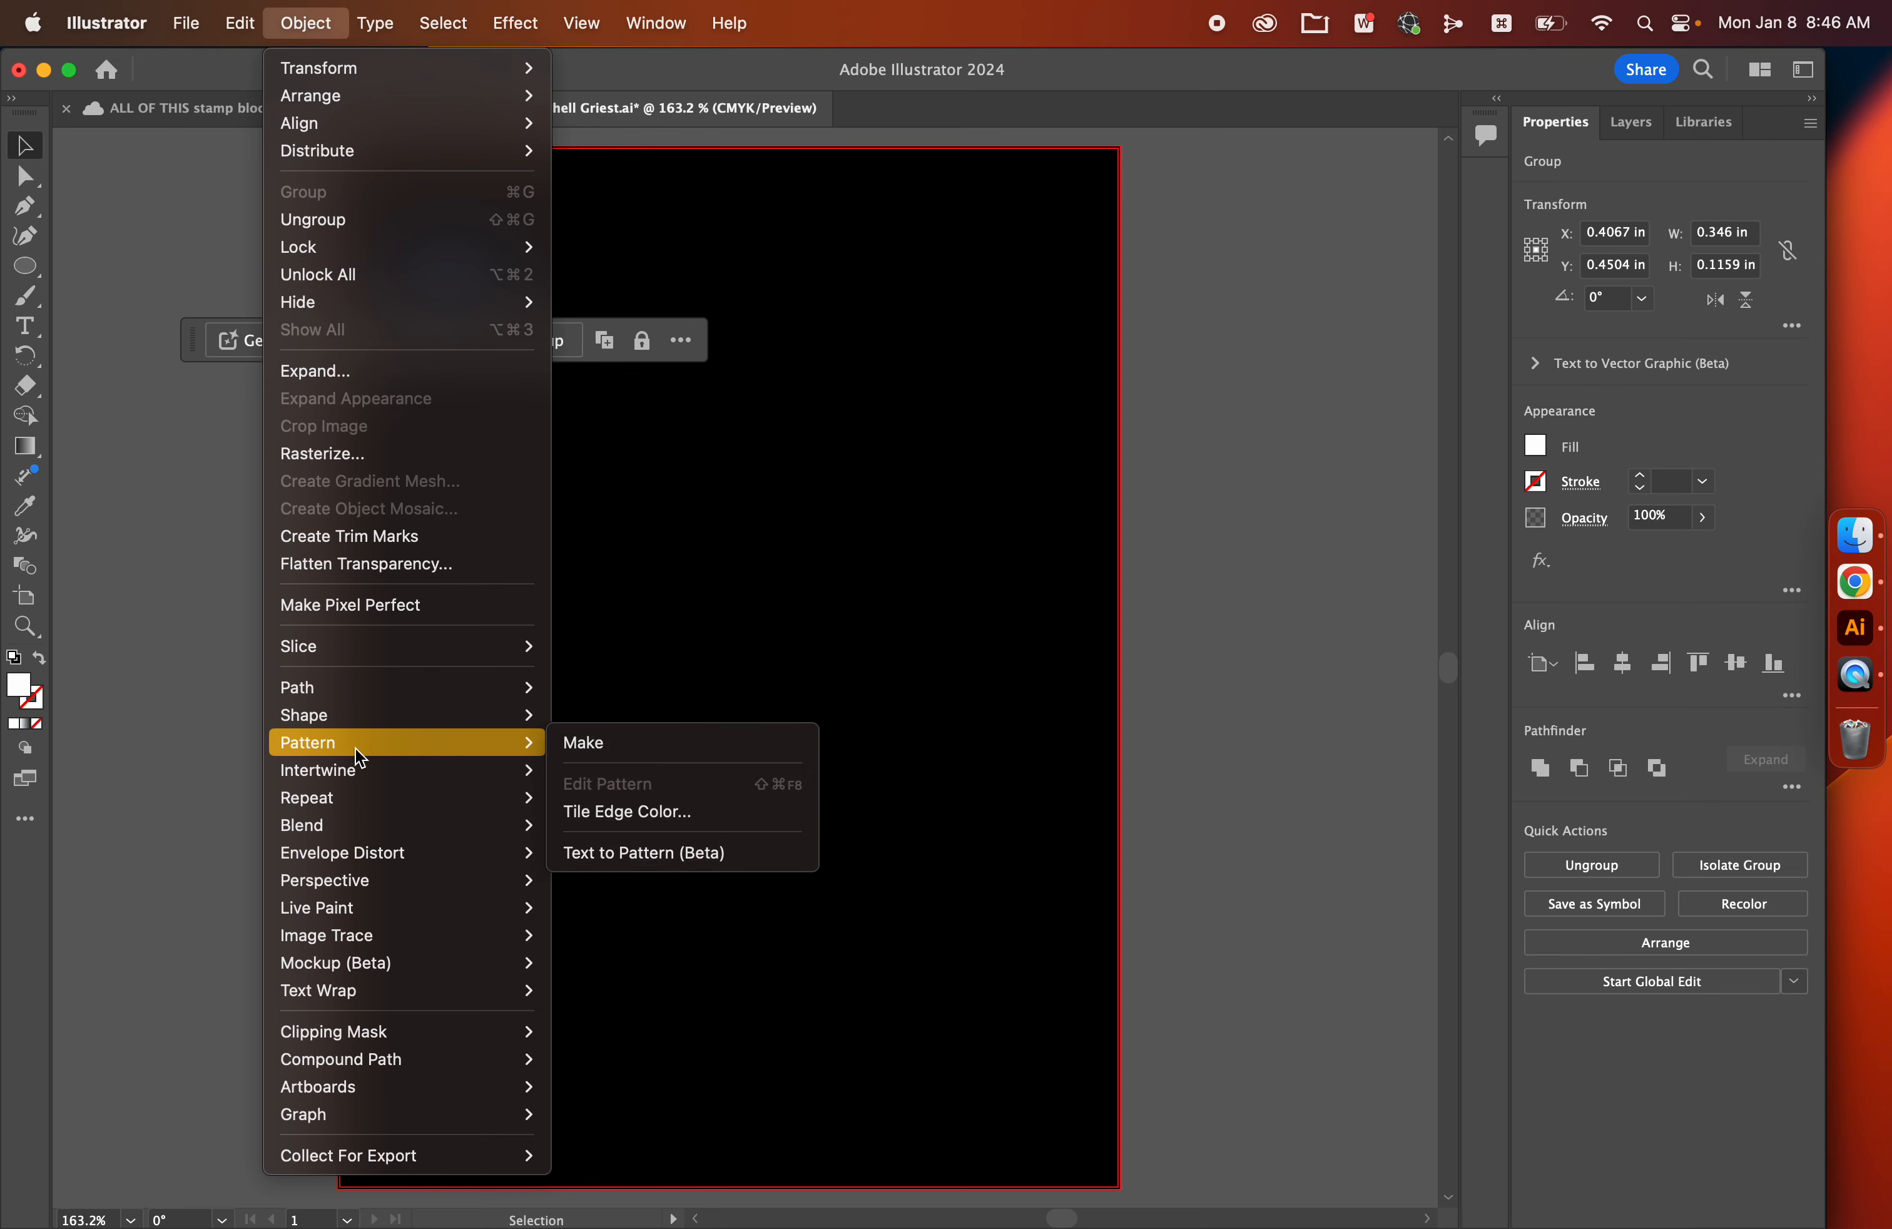
mouse_move(355, 795)
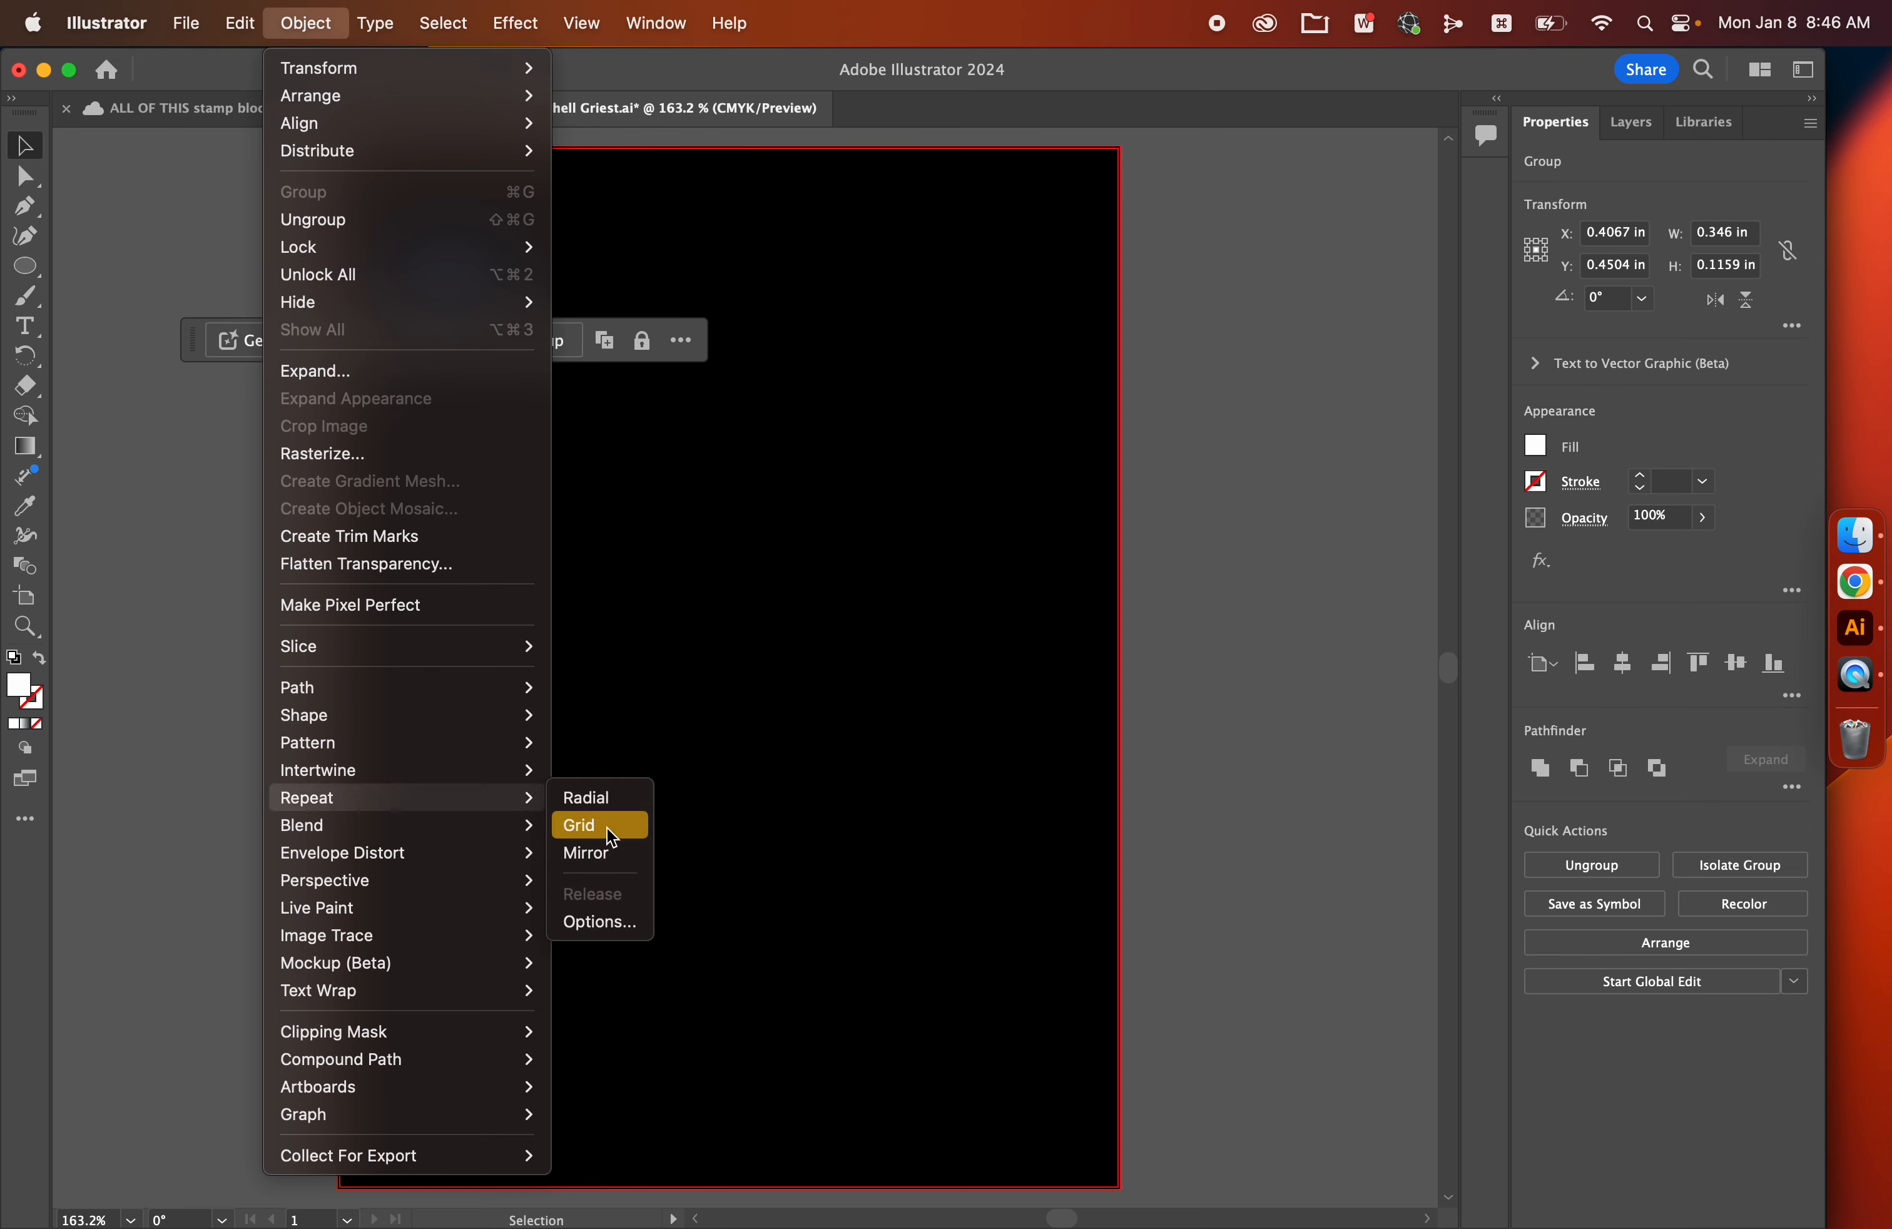
left_click(607, 826)
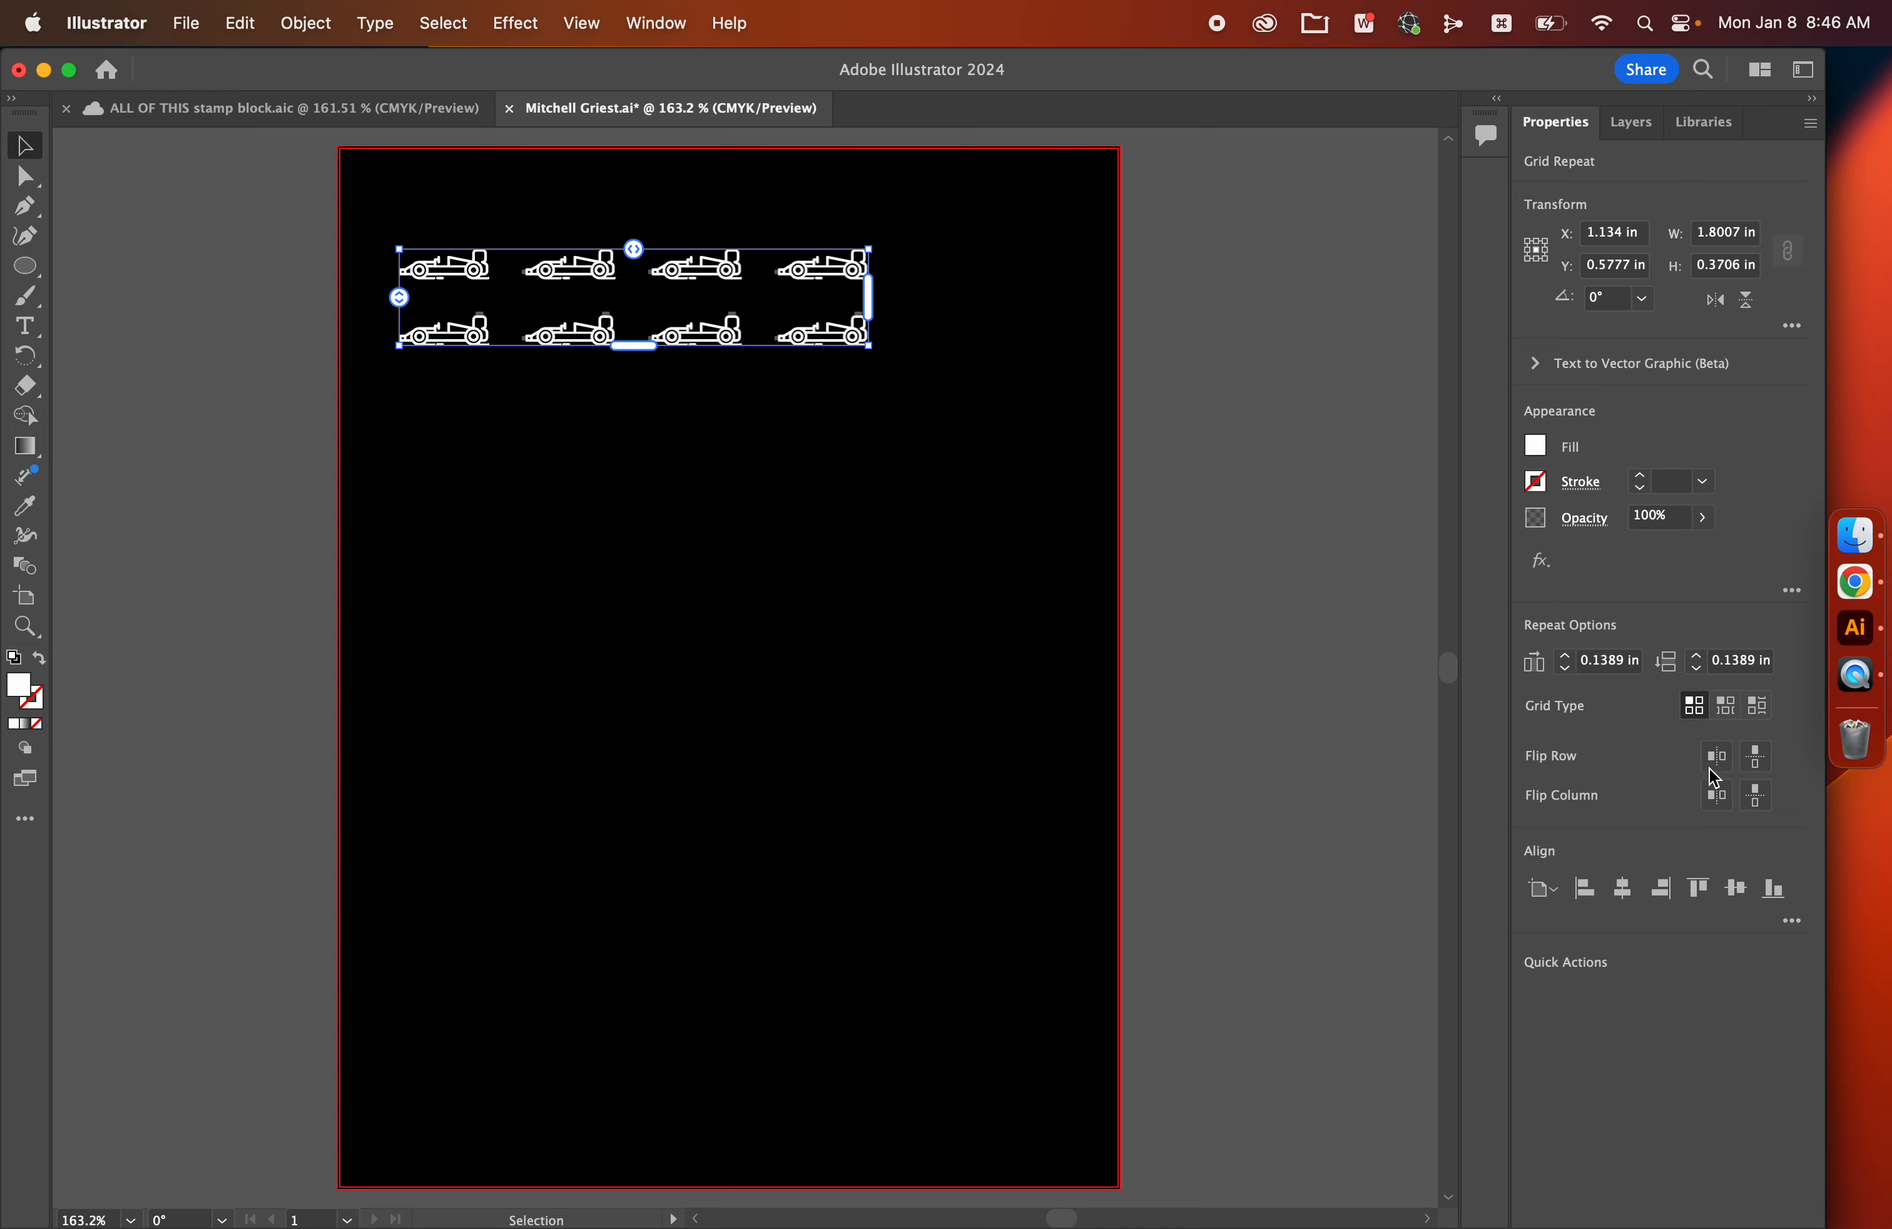
left_click(1730, 721)
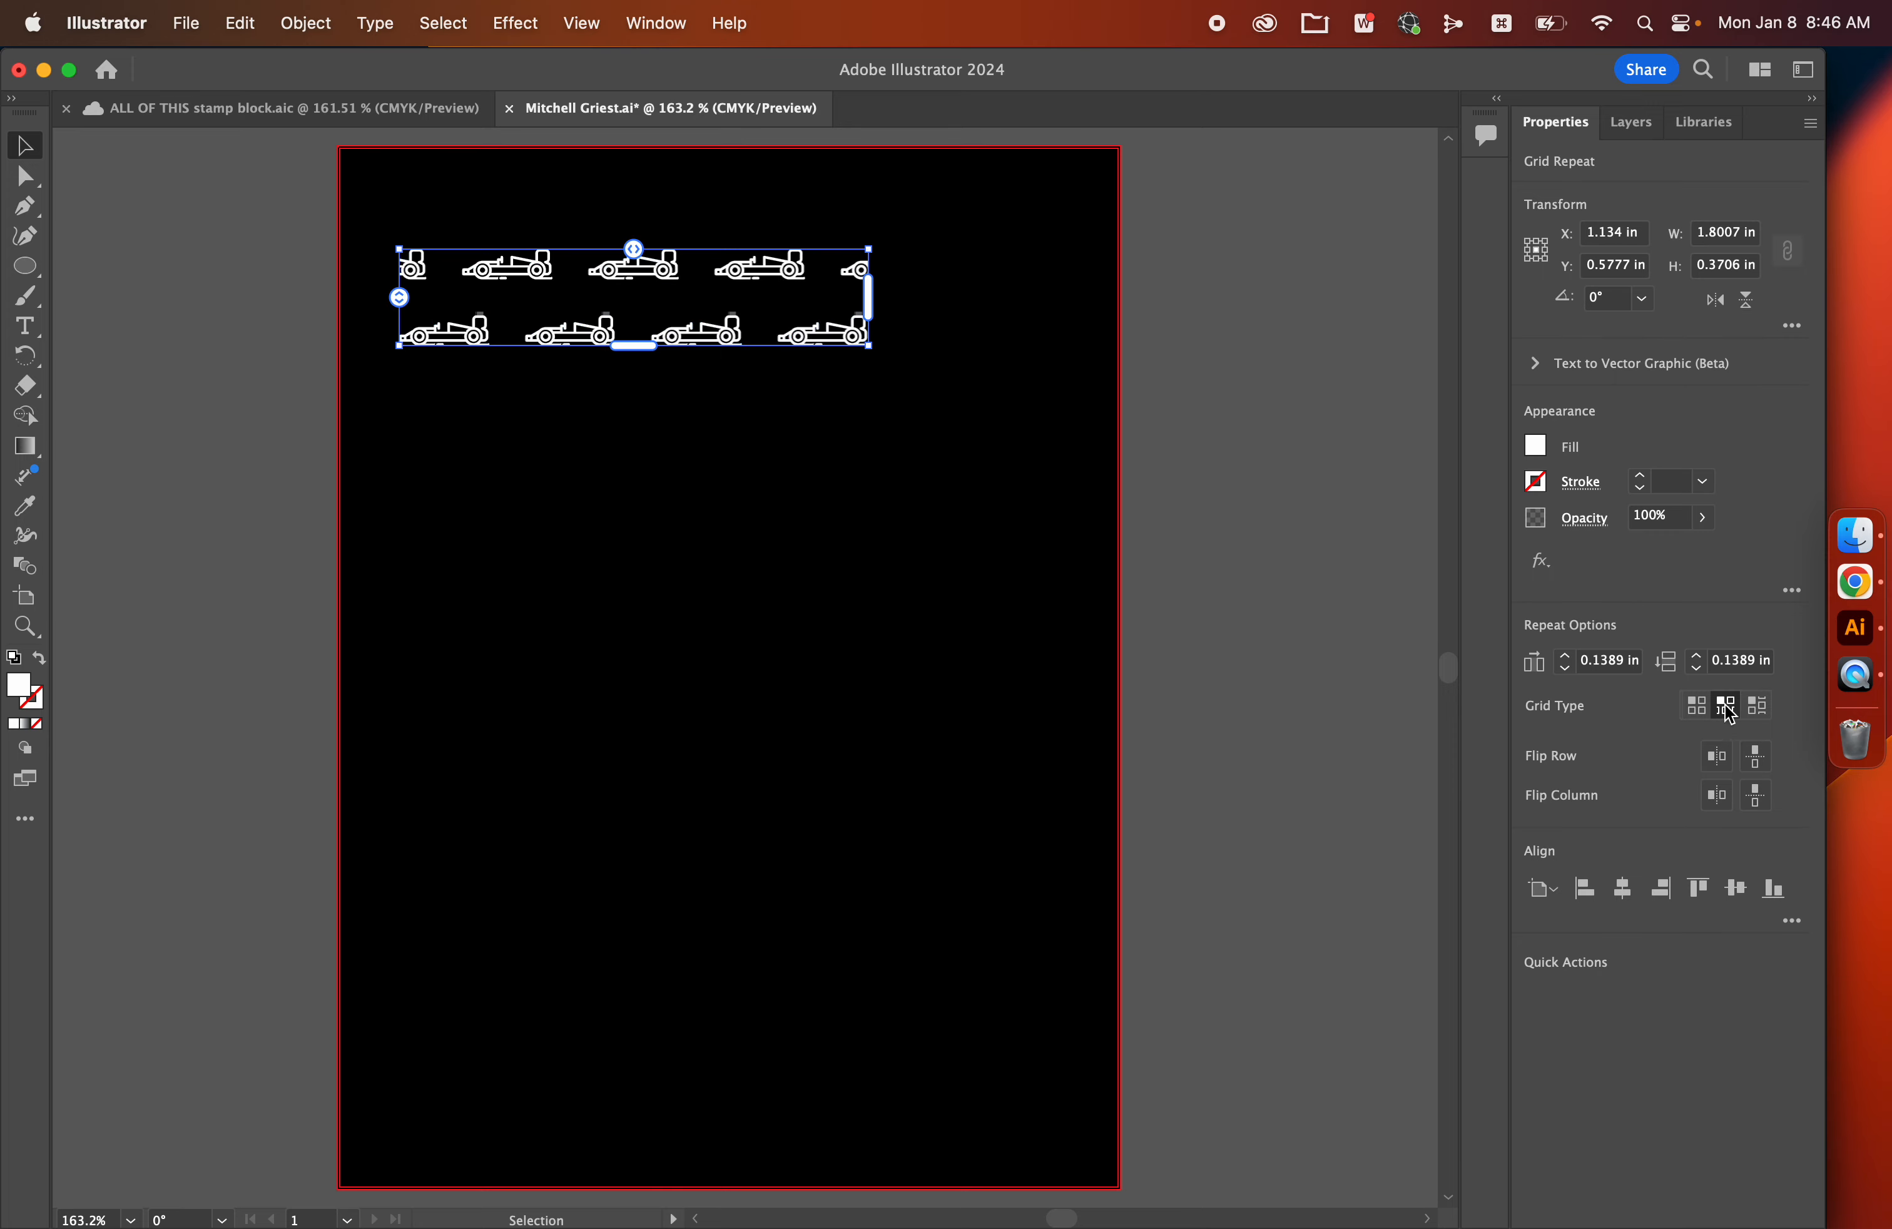
Step: Expand the racecar repeat to about 2.8 by 2.85 in across the upper artboard, tightening spacing to about 0.058 in horizontally and 0.012 in vertically
left_click_drag(501, 280, 465, 217)
left_click_drag(844, 243, 1094, 240)
left_click_drag(731, 278, 647, 925)
left_click_drag(728, 185, 682, 188)
mouse_move(362, 558)
left_mouse_down()
mouse_move(360, 495)
mouse_move(361, 527)
left_mouse_up()
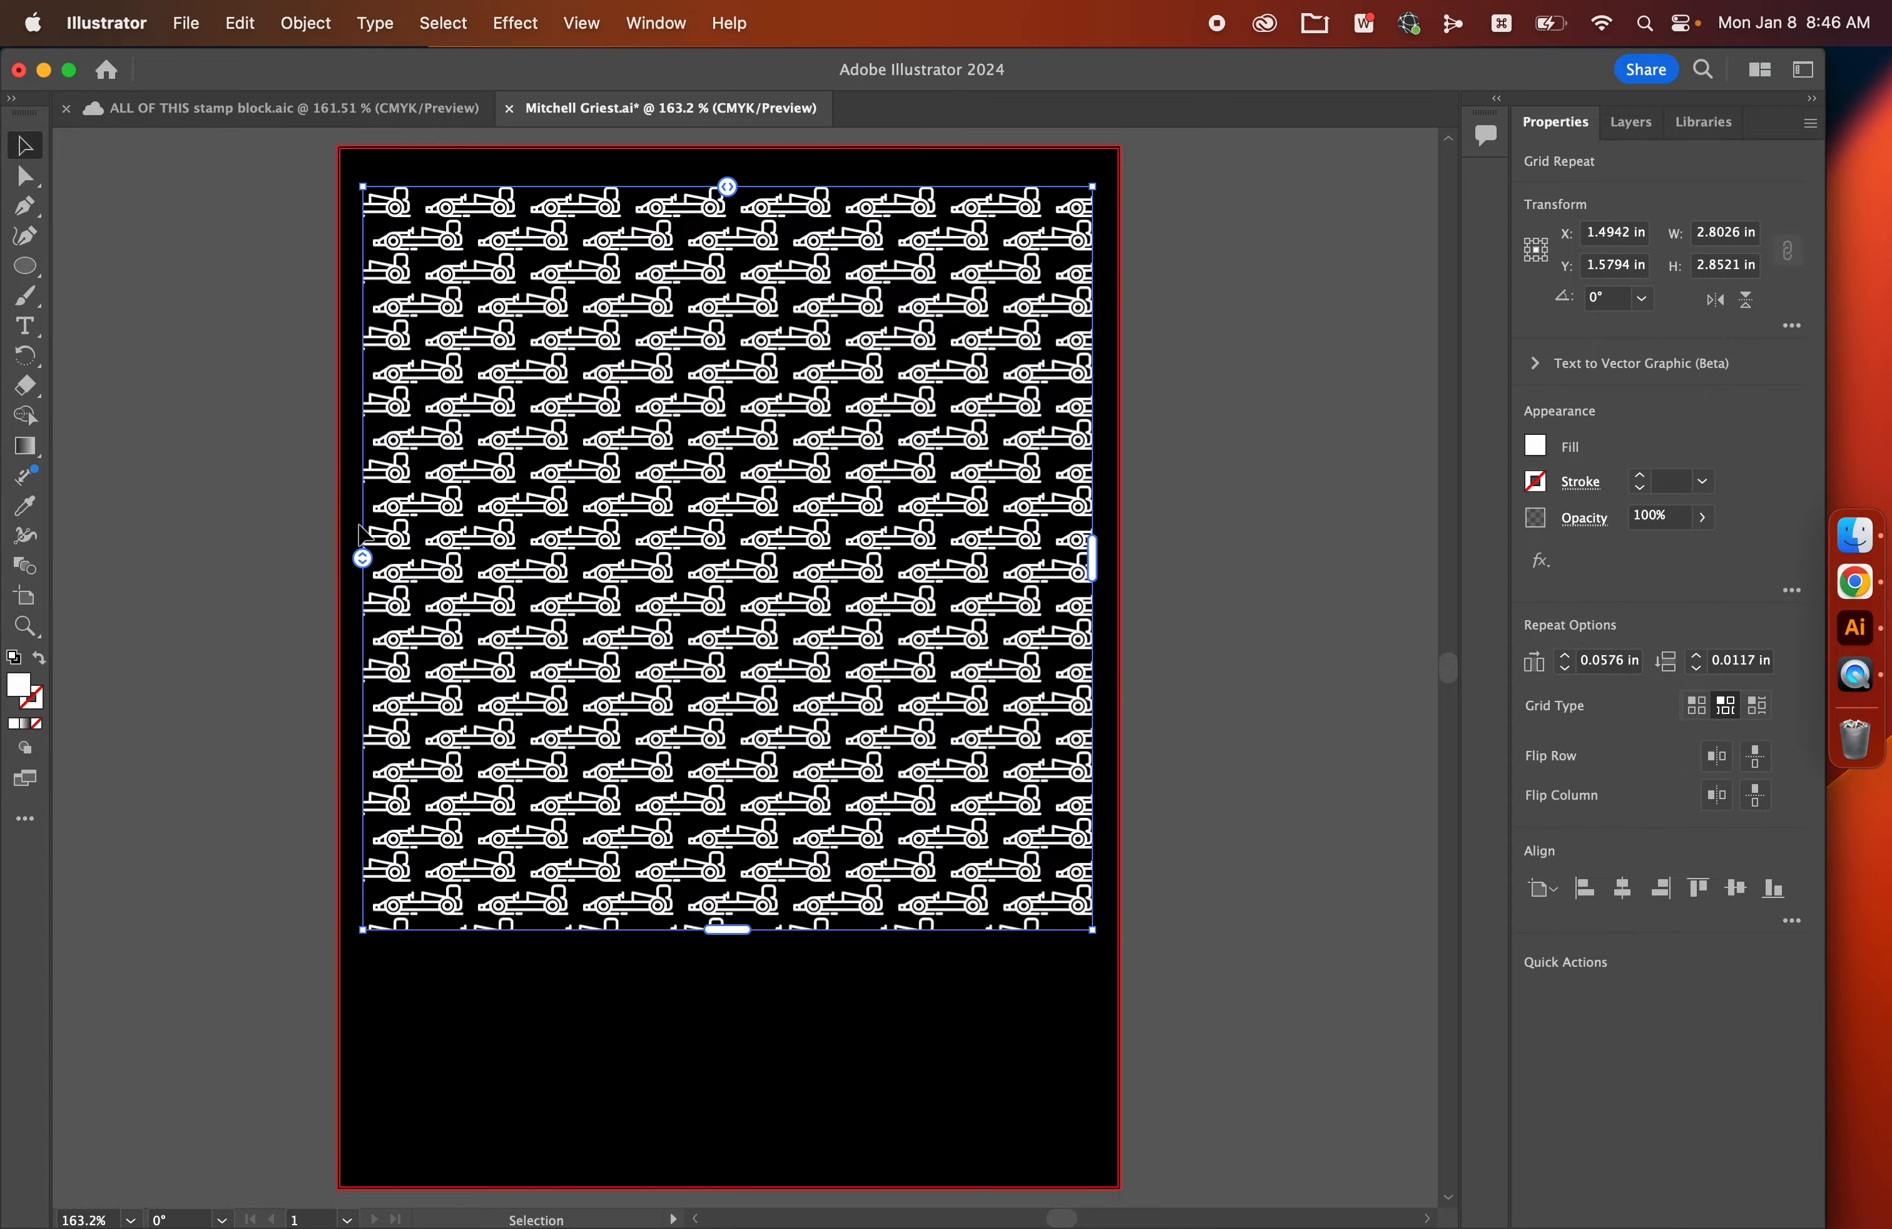
left_click(1243, 554)
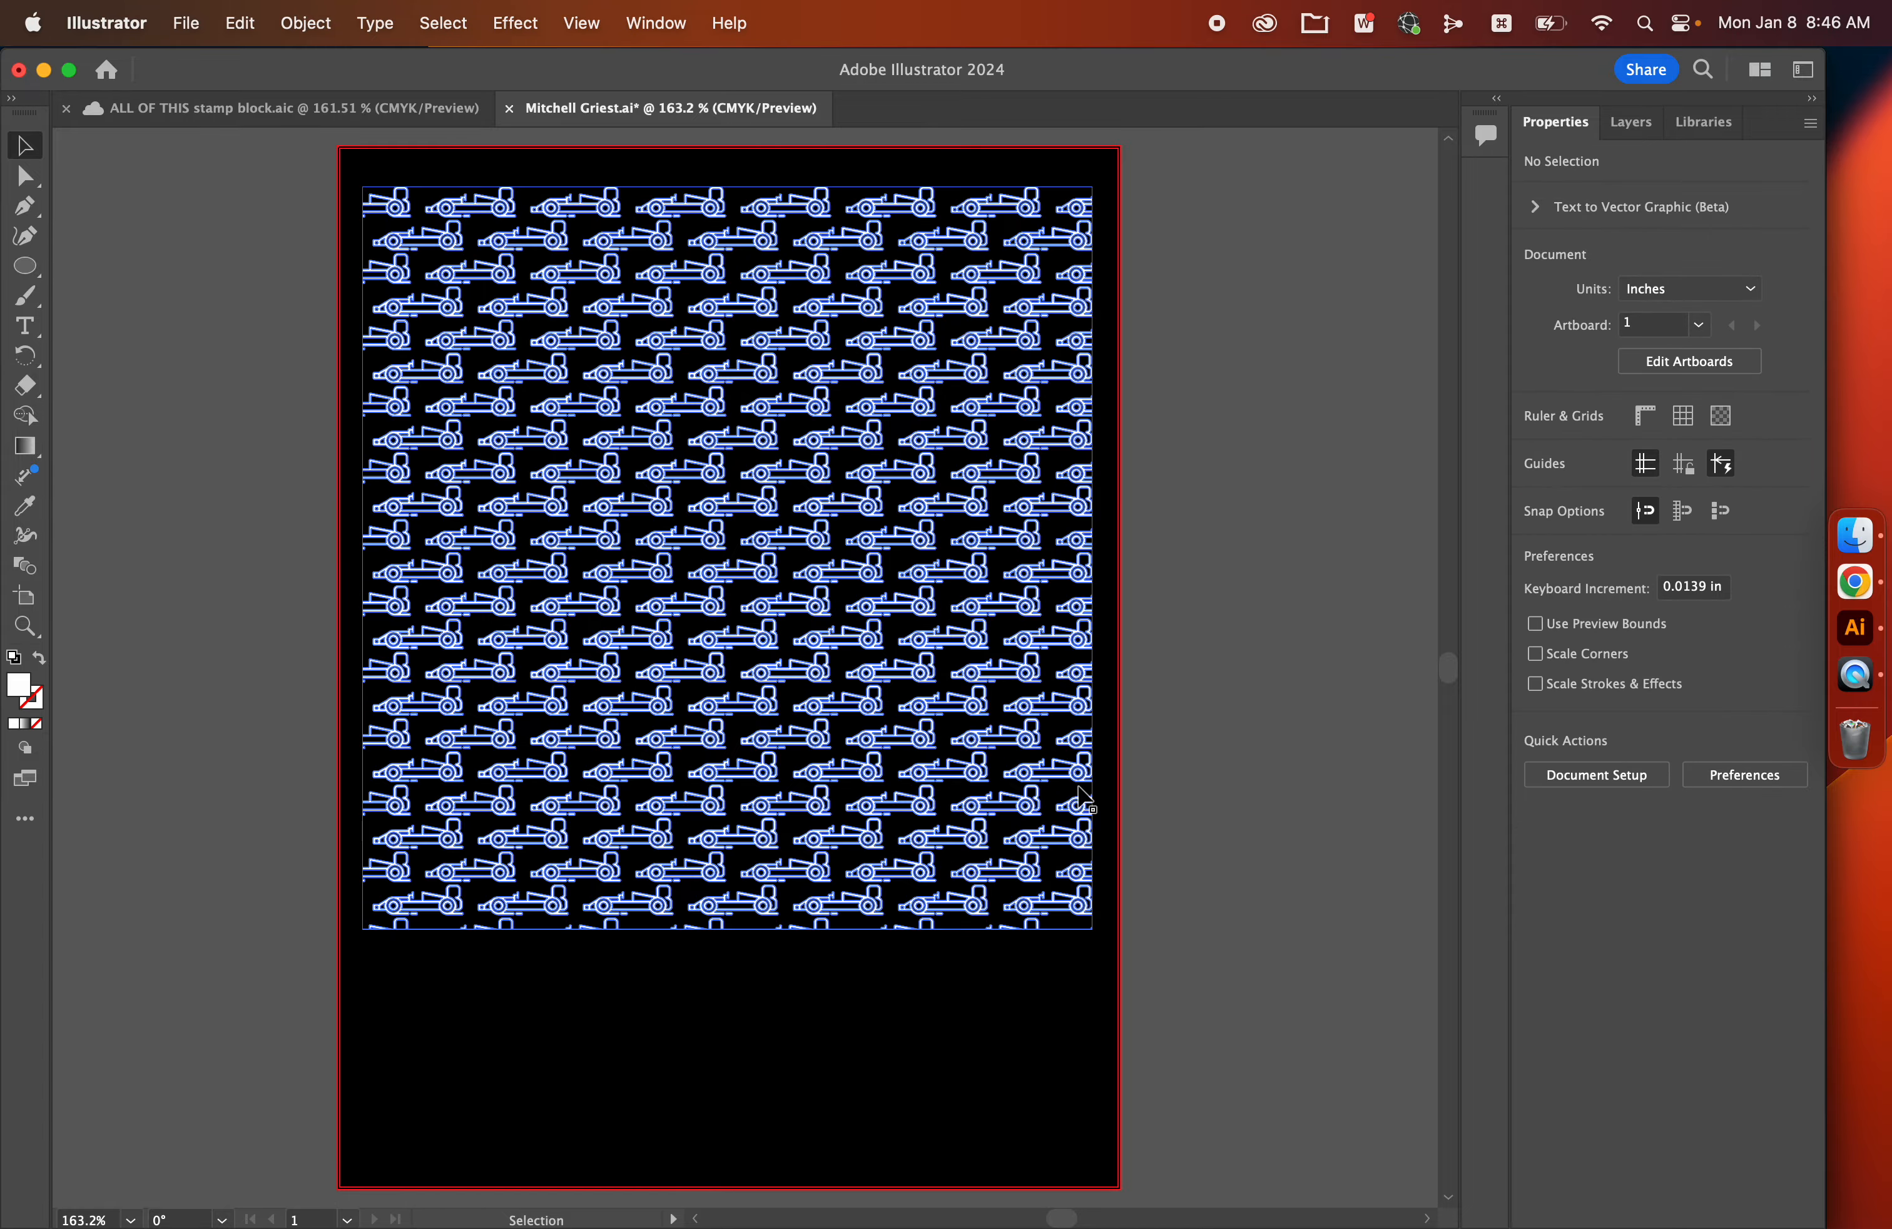
Step: Draw a large white circle centred over the racecar pattern and deselect it
key("l")
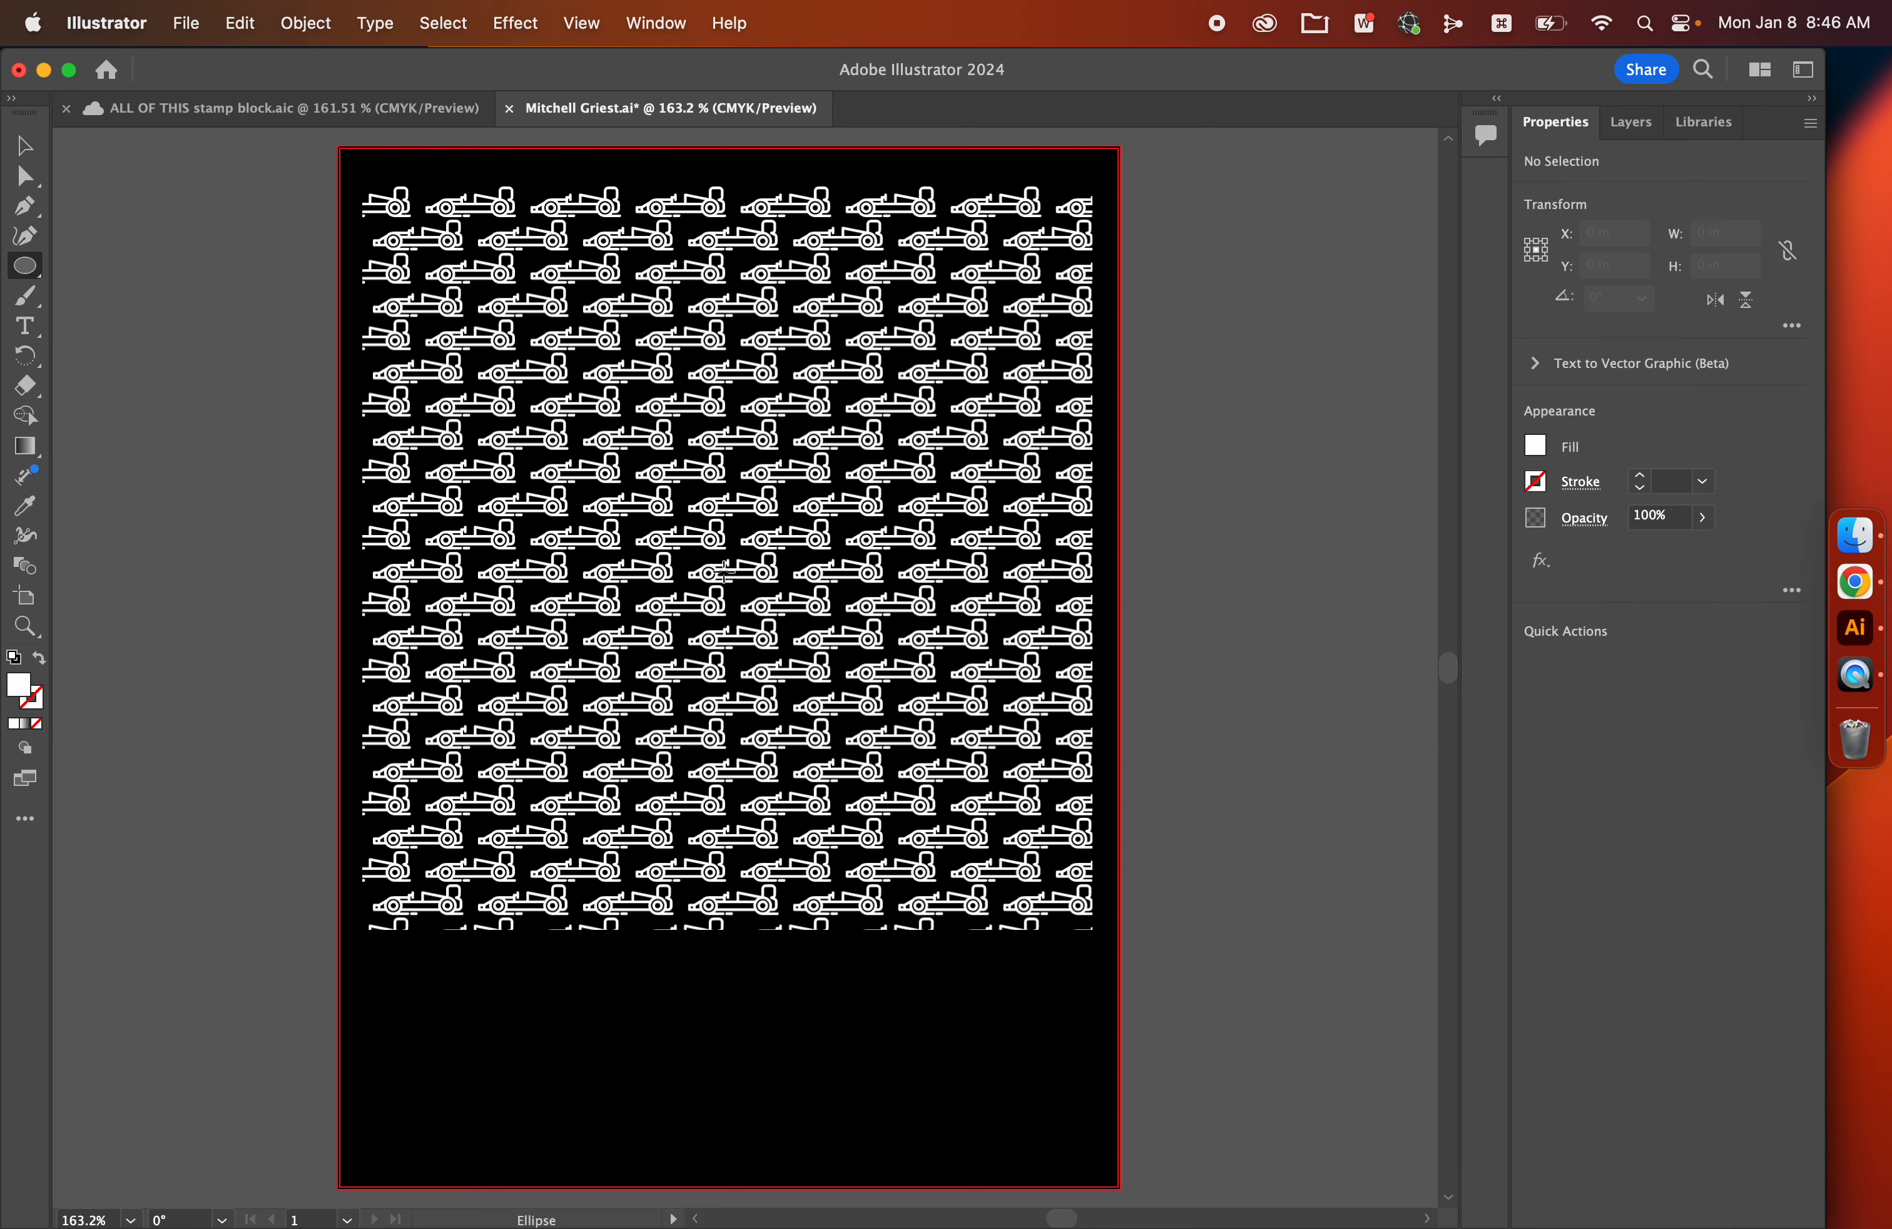
left_click_drag(722, 569, 938, 348)
key("v")
left_click(1239, 411)
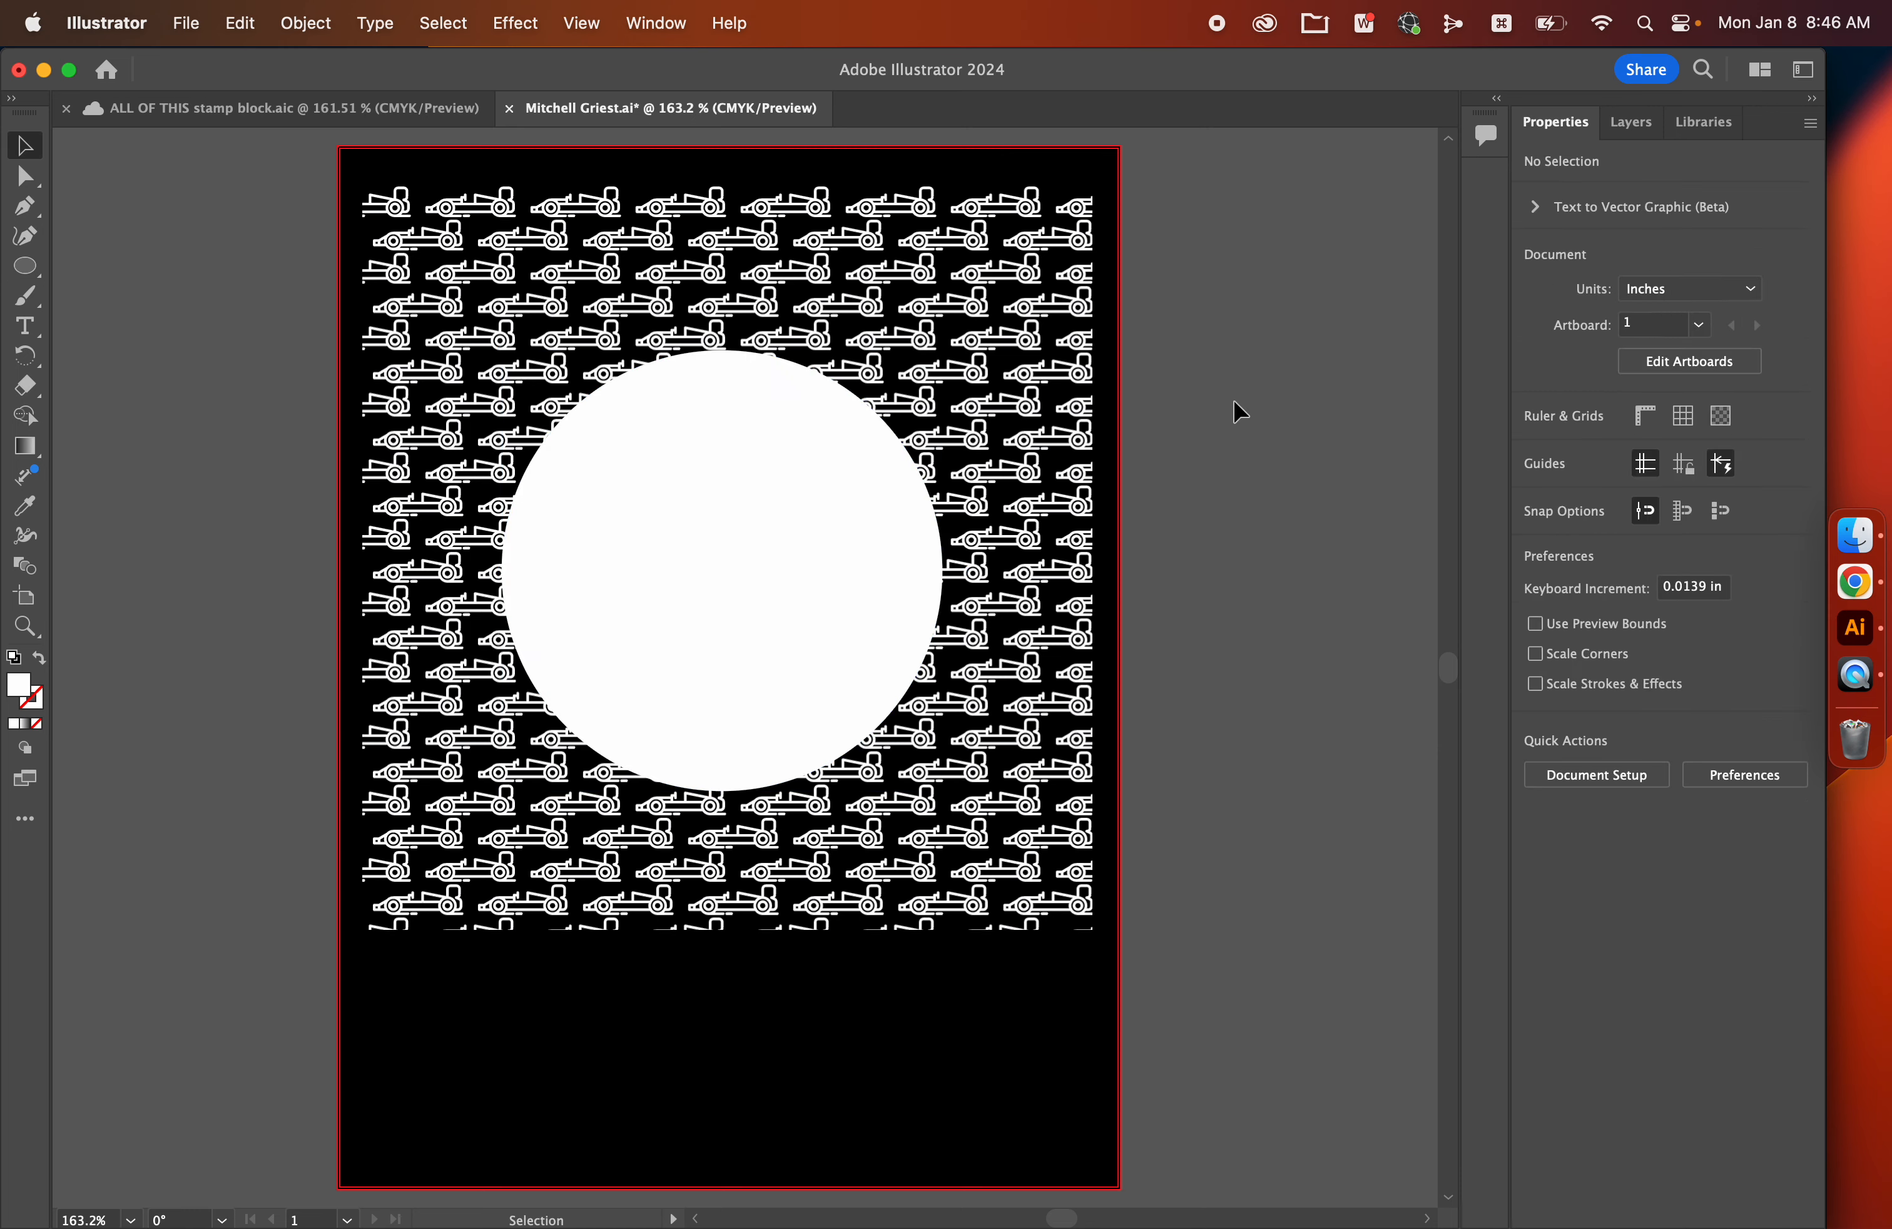